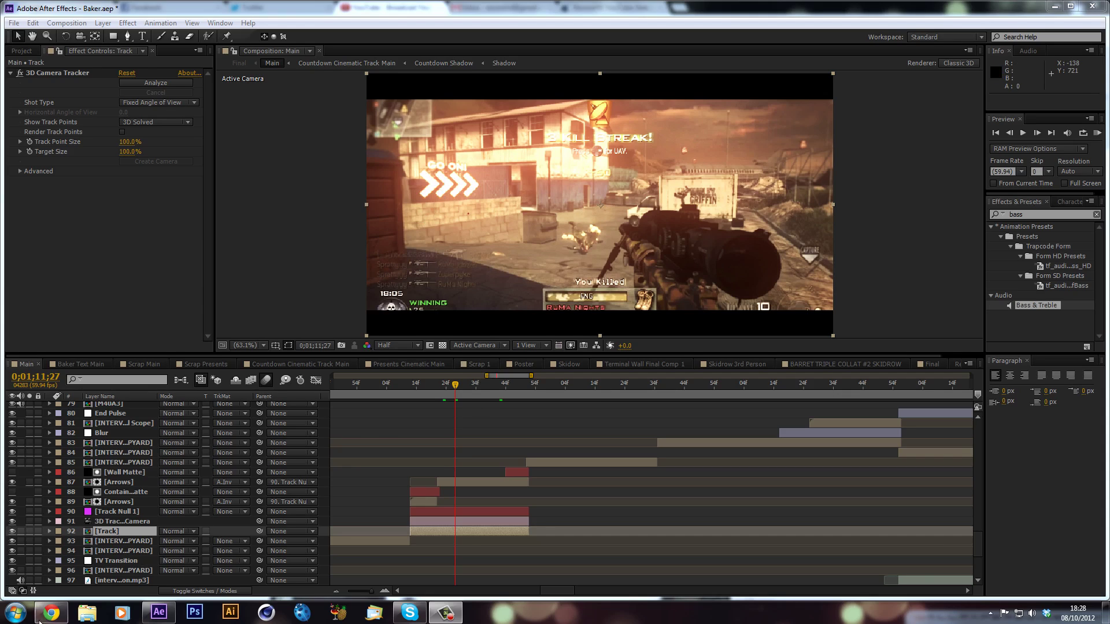
Play the uploaded Baker video from the channel's uploads, pause it at 0:15, and return to the YouTube home feed.
click(52, 613)
click(795, 52)
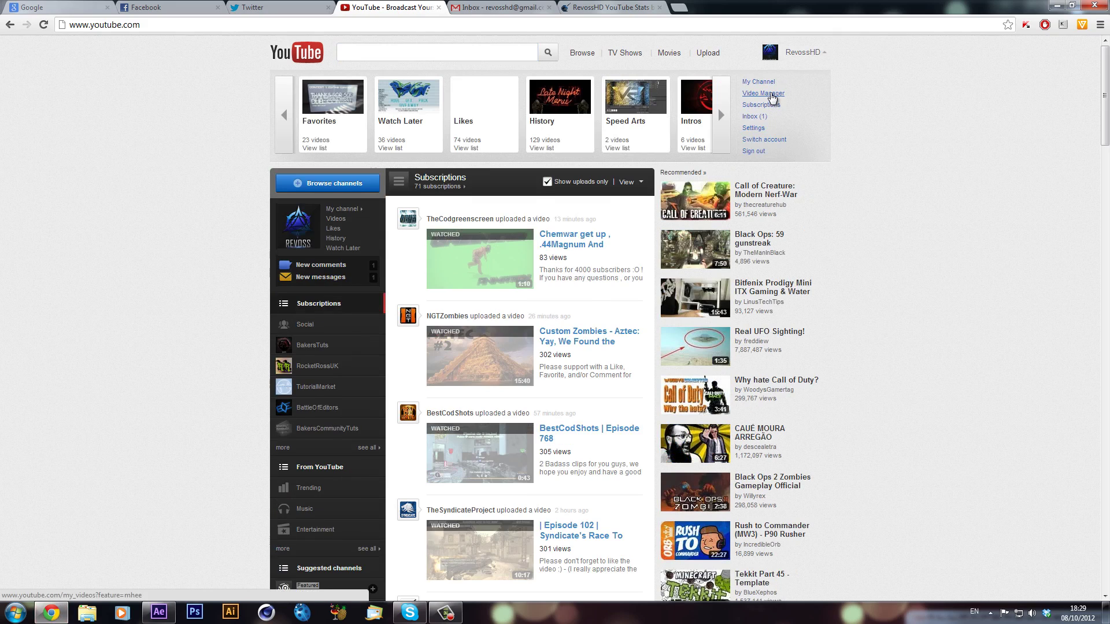
click(764, 93)
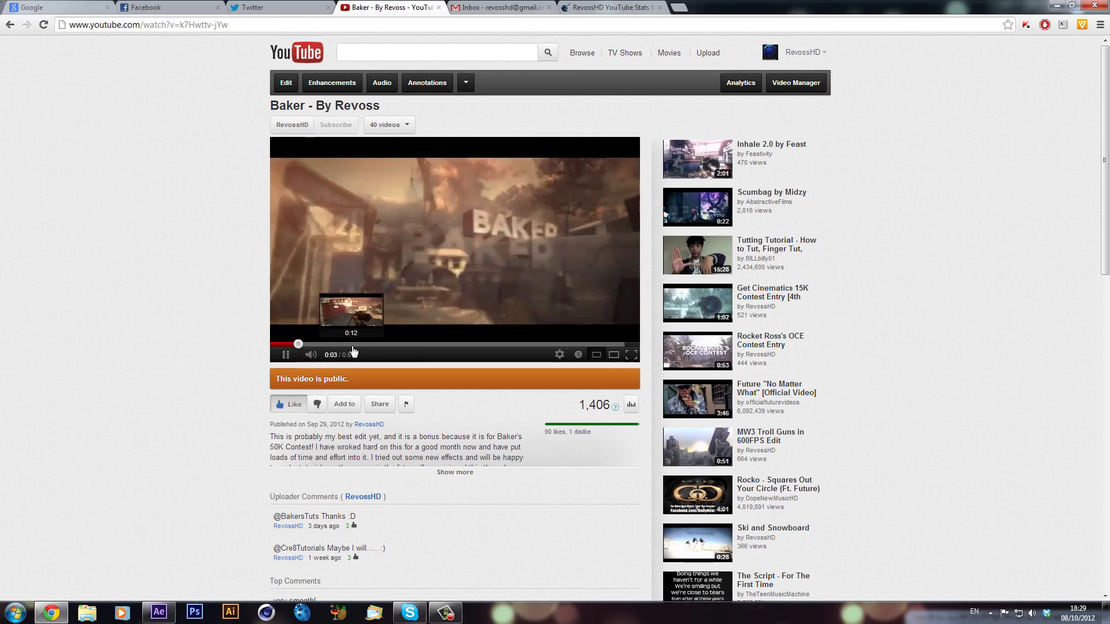
click(353, 343)
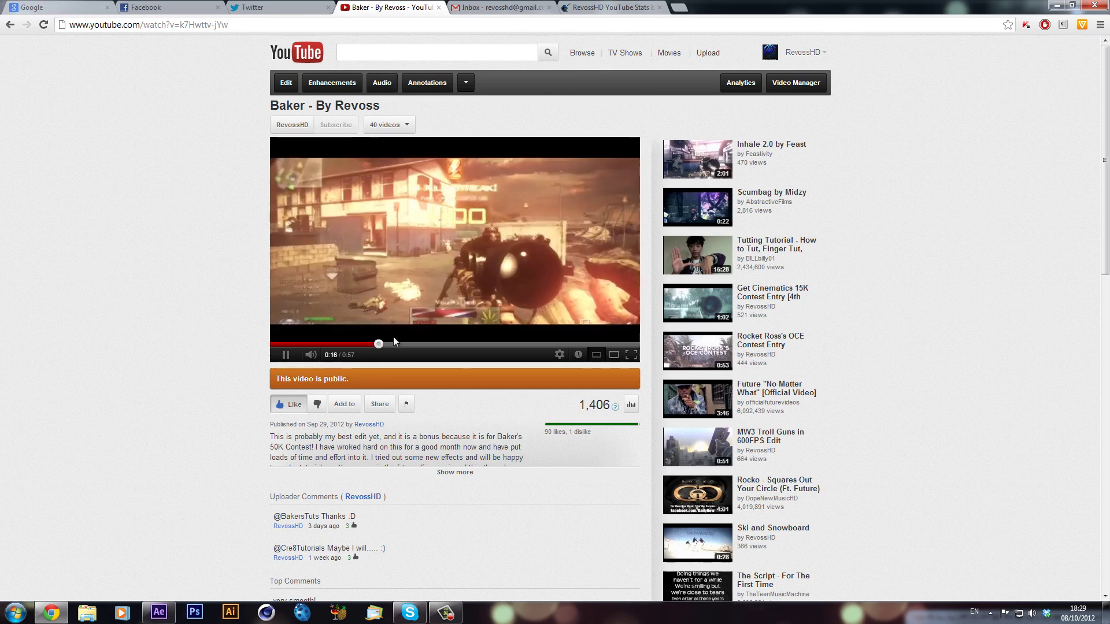
click(359, 345)
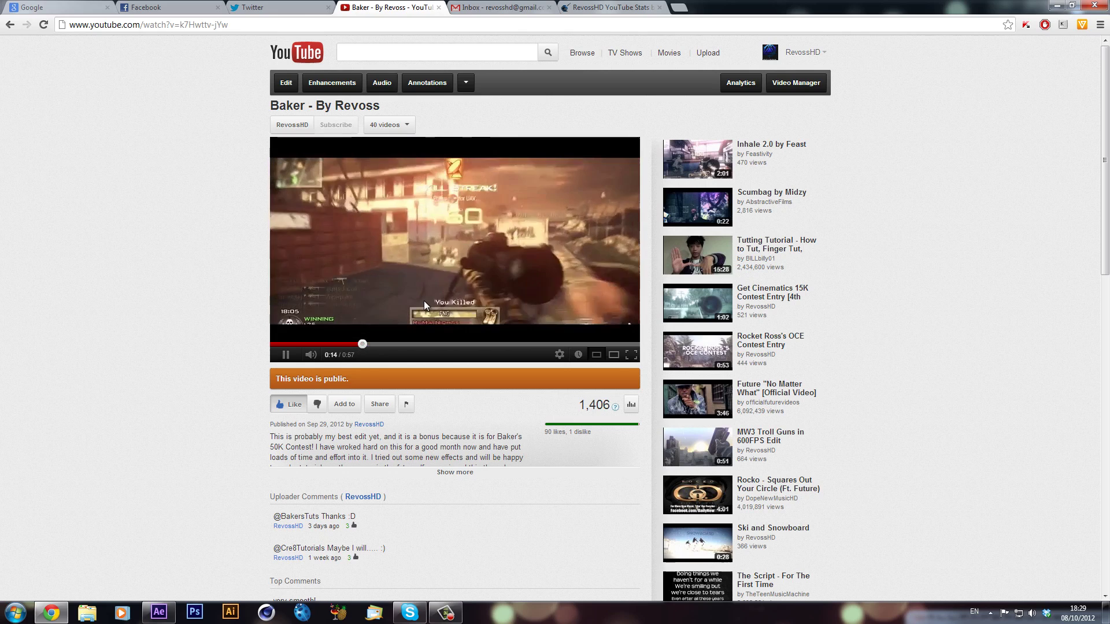
click(437, 291)
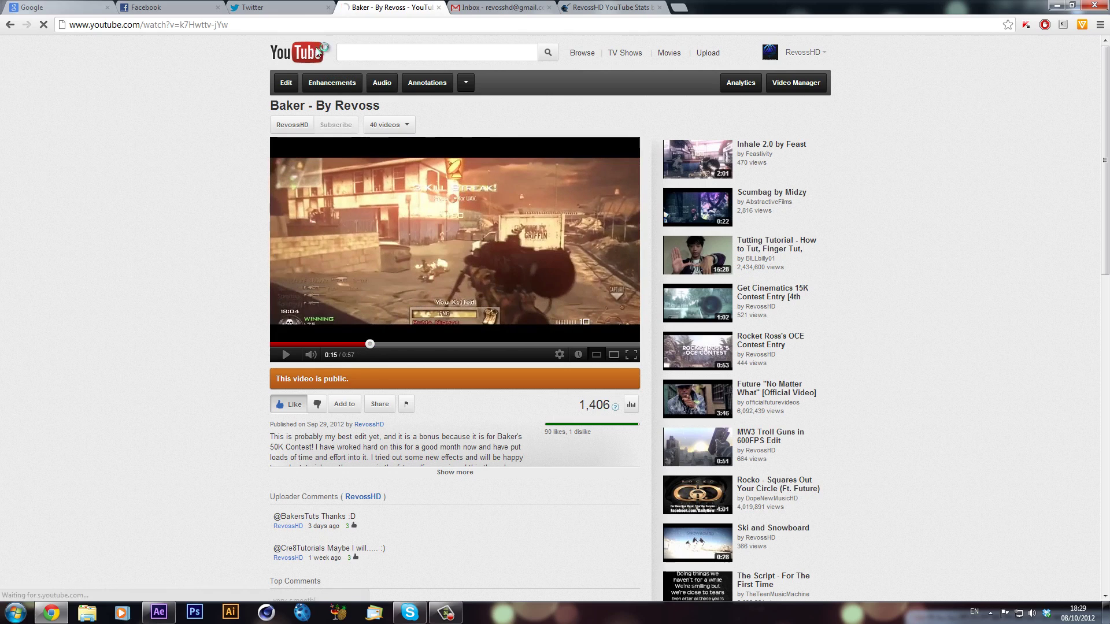
click(307, 52)
Delete layers 86–89 (Wall Matte, both Arrows, and matte) from Main, then select the Track layer.
key(alt+Tab)
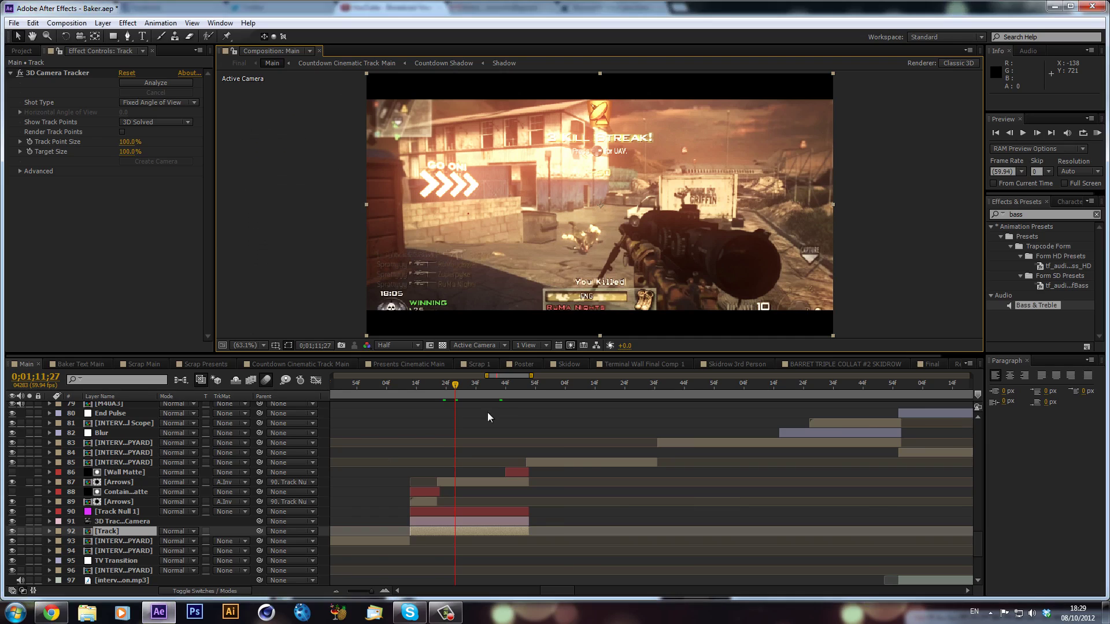
drag(456, 393, 437, 380)
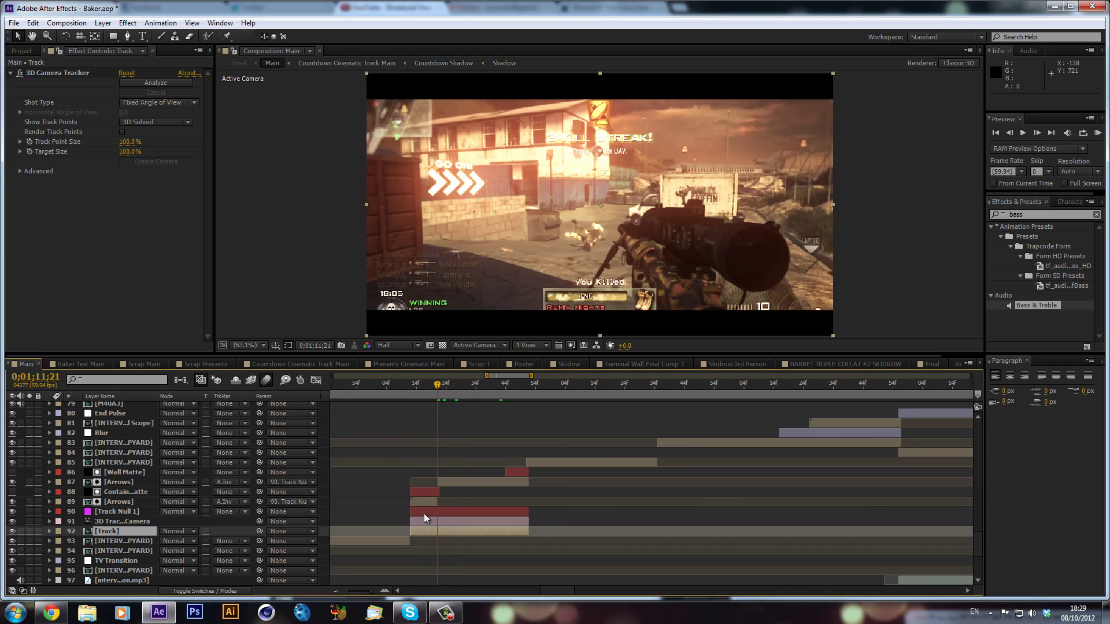
click(425, 513)
click(425, 499)
shift+click(522, 472)
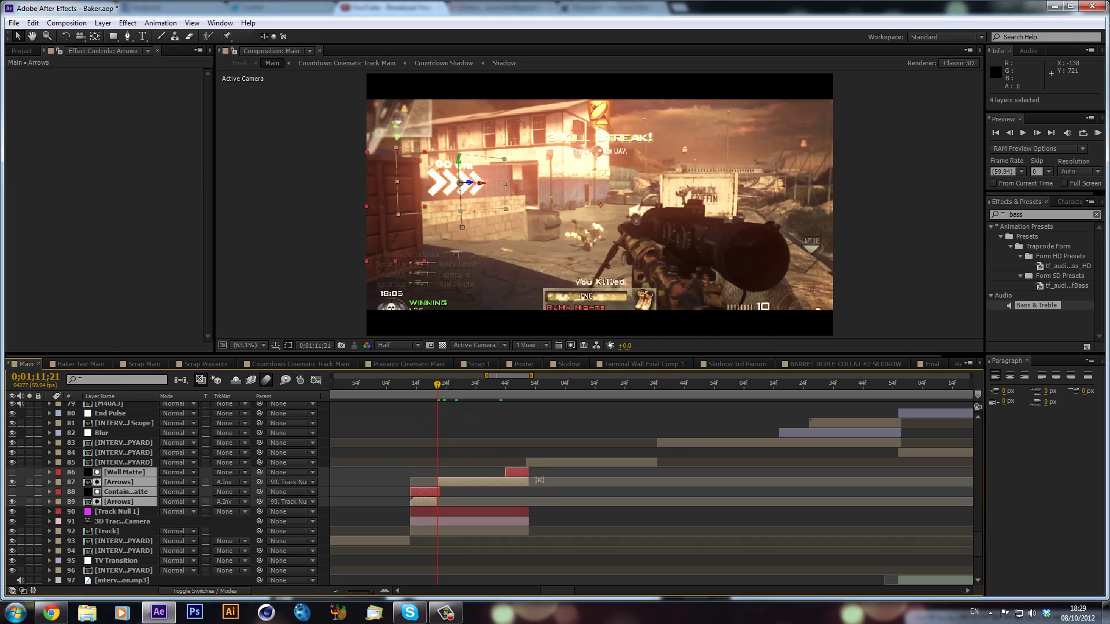
key(Delete)
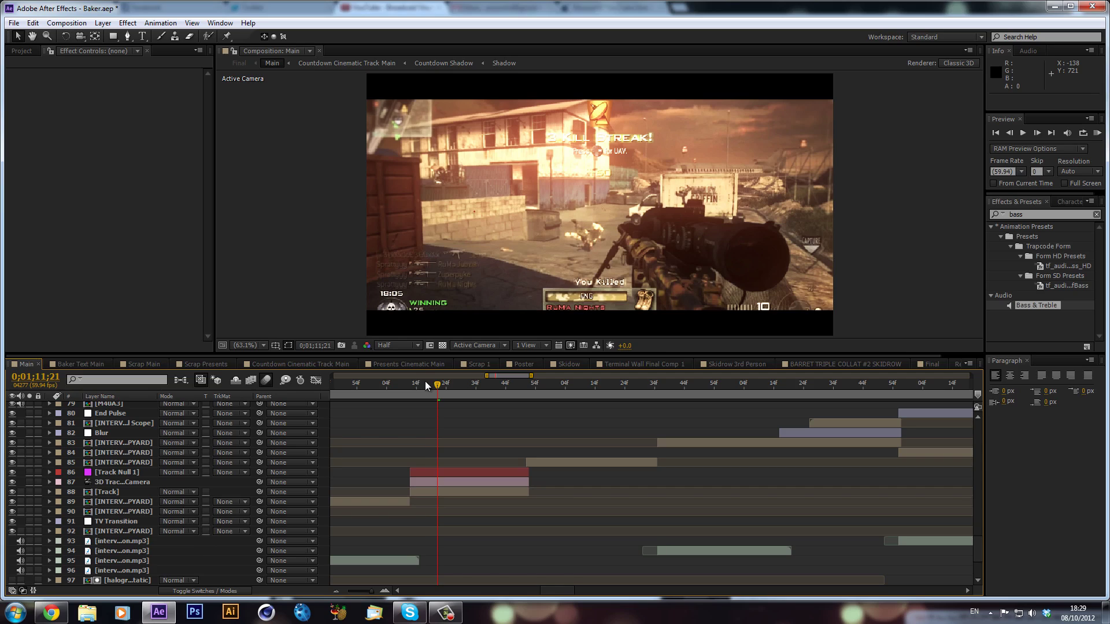
drag(425, 383, 490, 398)
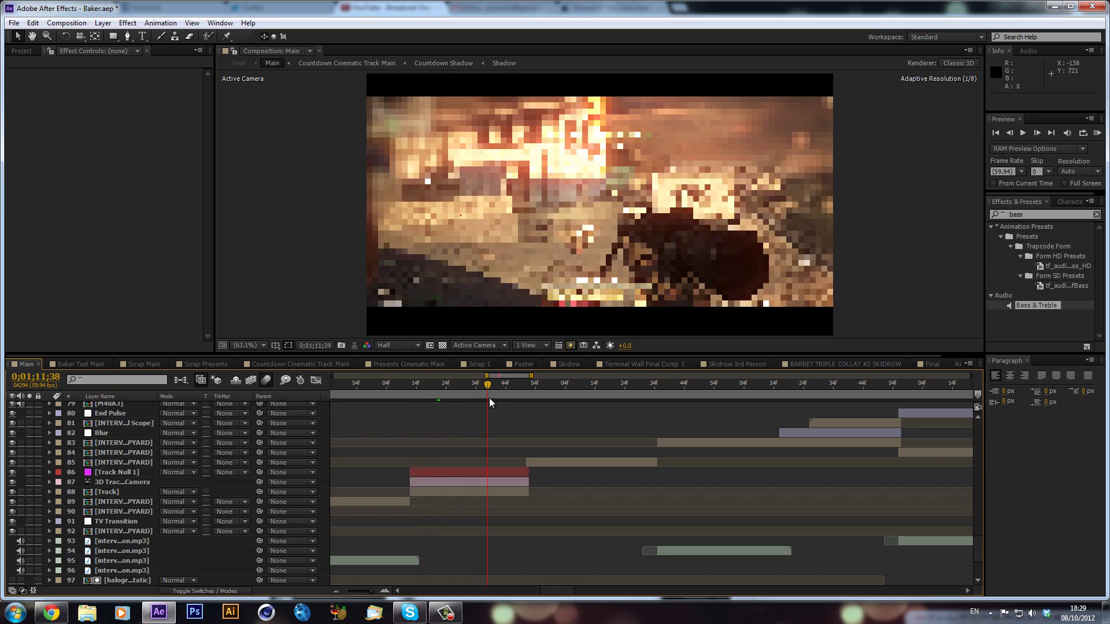
click(448, 491)
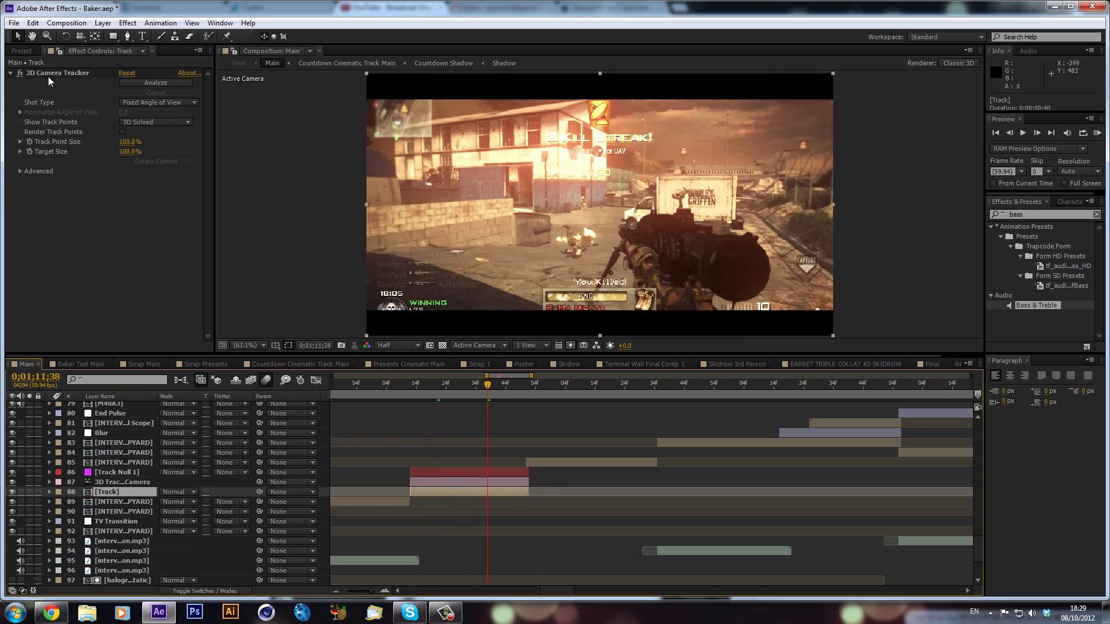
drag(384, 383, 470, 415)
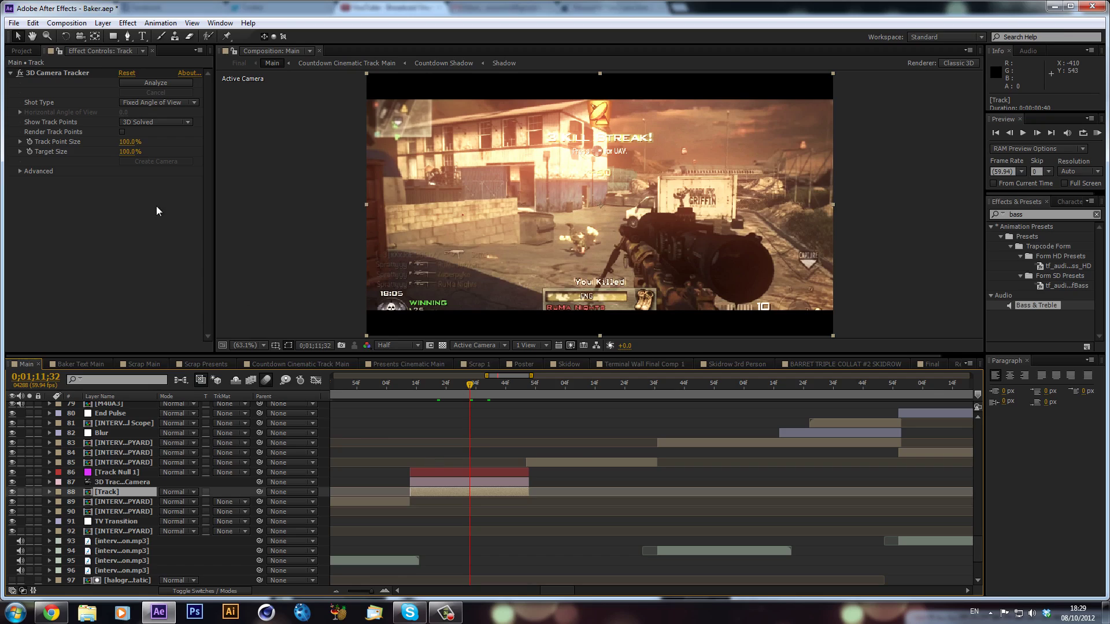
click(486, 472)
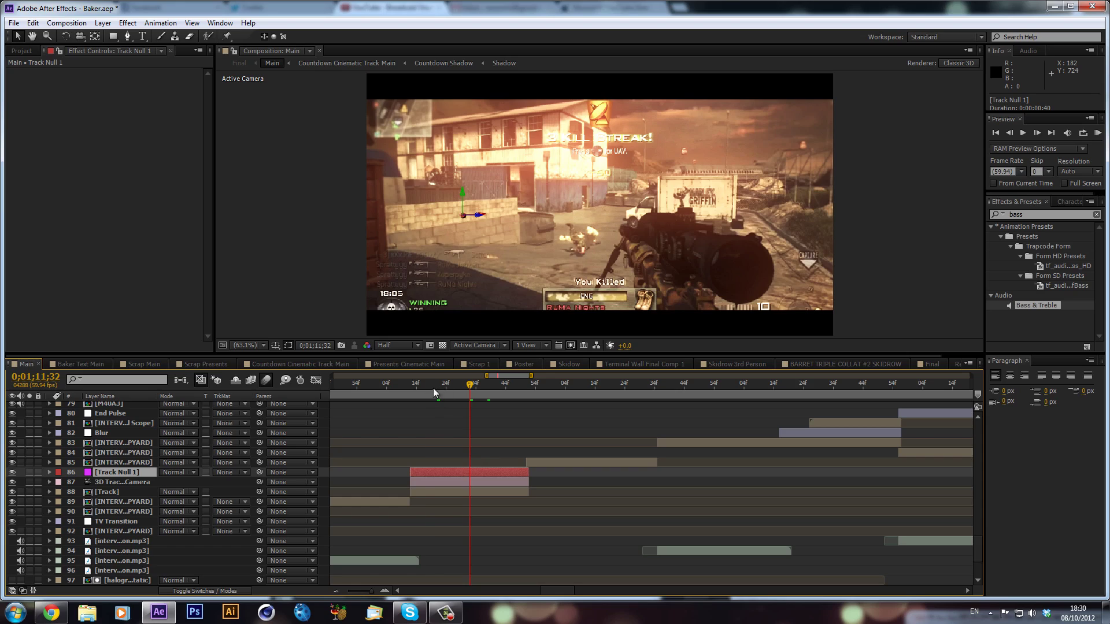
drag(432, 387, 492, 401)
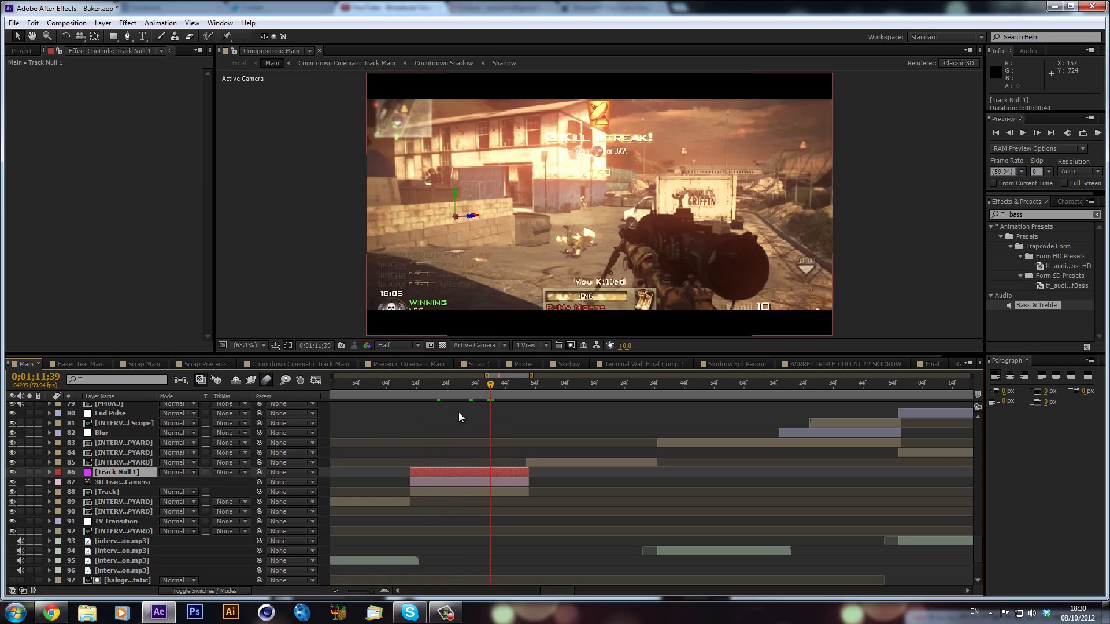
click(428, 383)
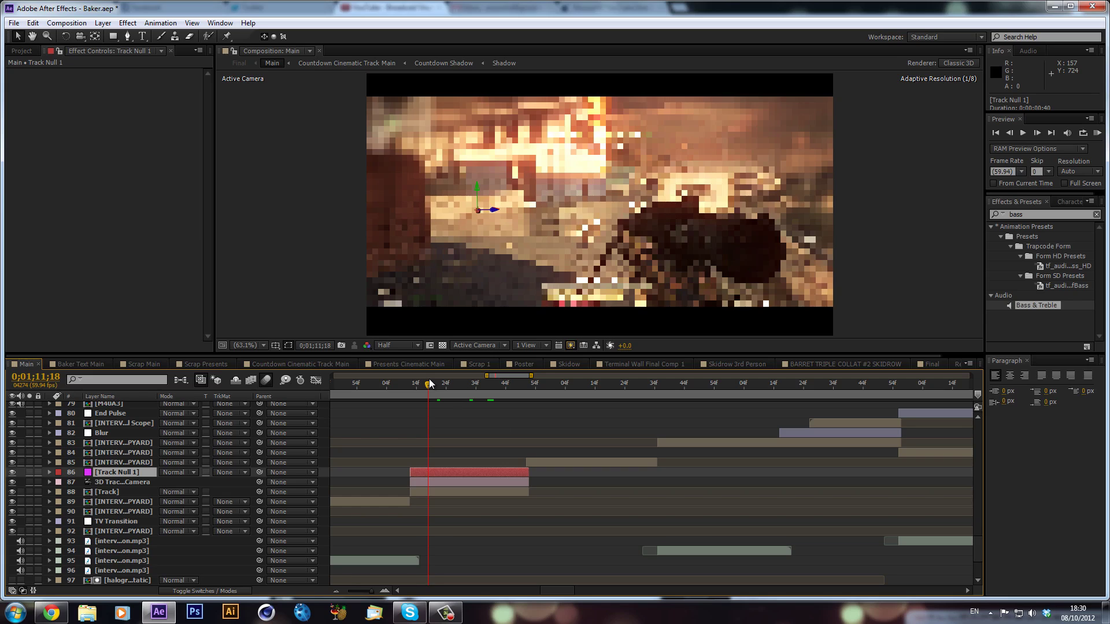
drag(430, 383, 466, 396)
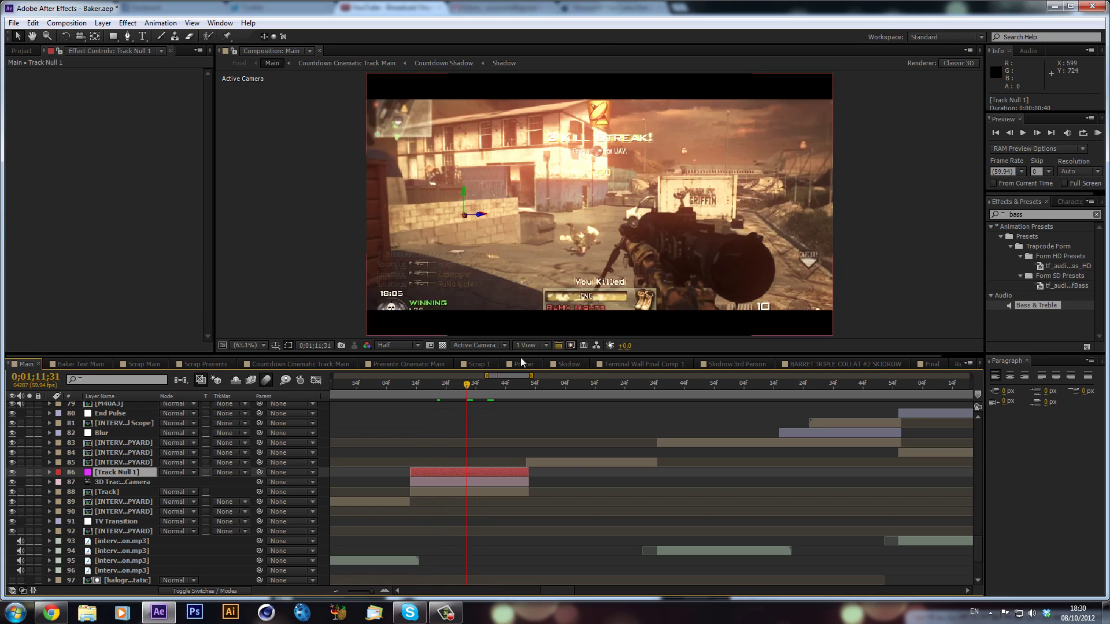
drag(479, 383, 476, 390)
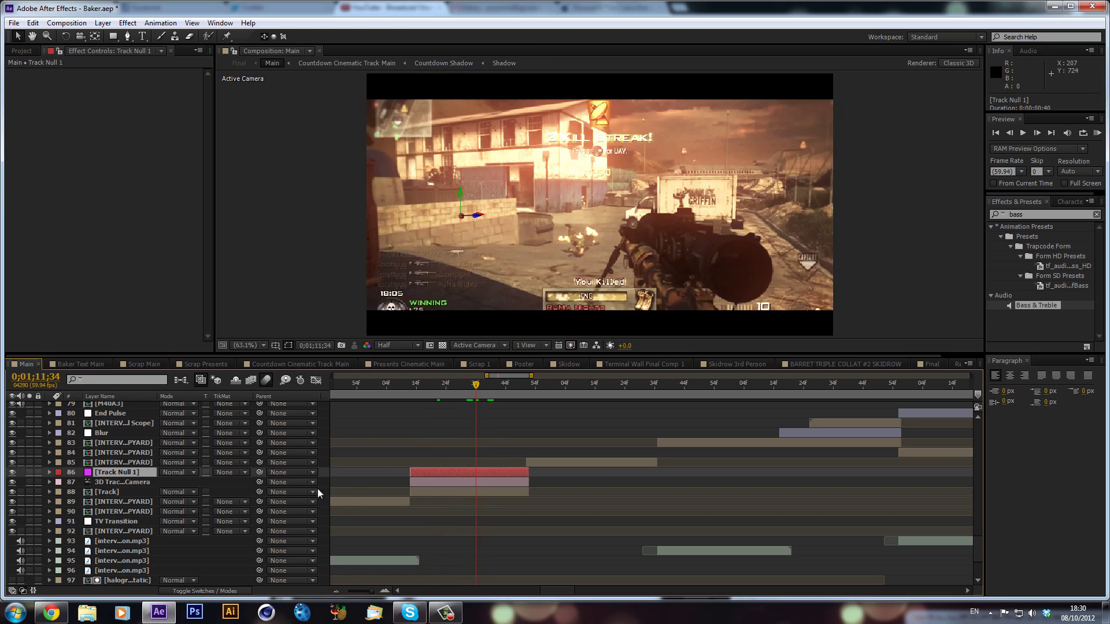
Open the Arrows comp from the Project panel and select layer 3 to view its mask.
click(23, 51)
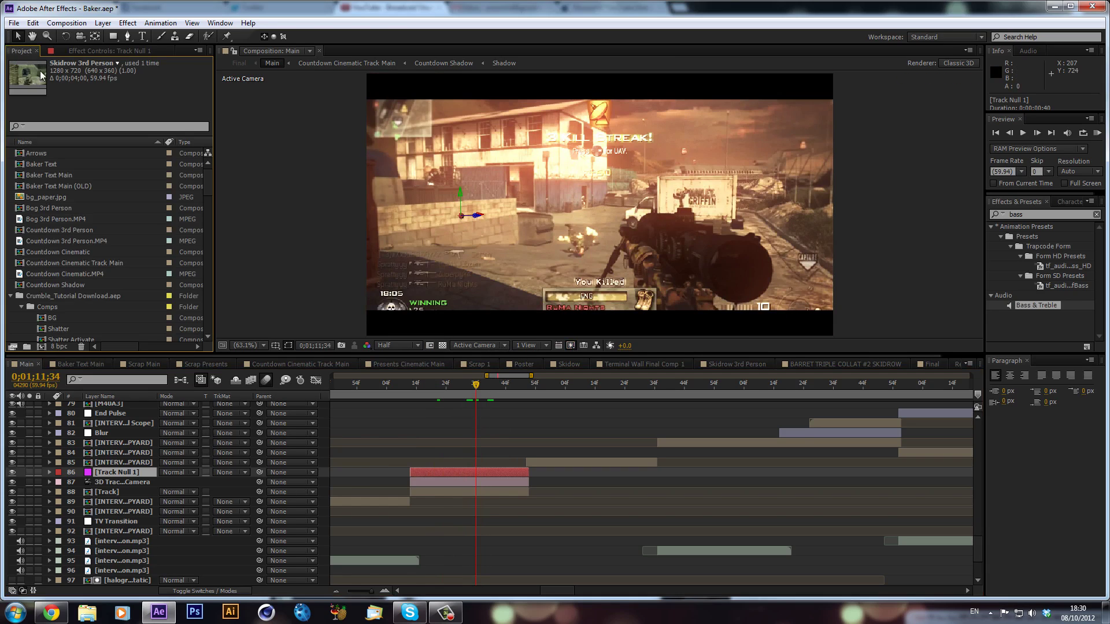
click(54, 128)
double_click(58, 154)
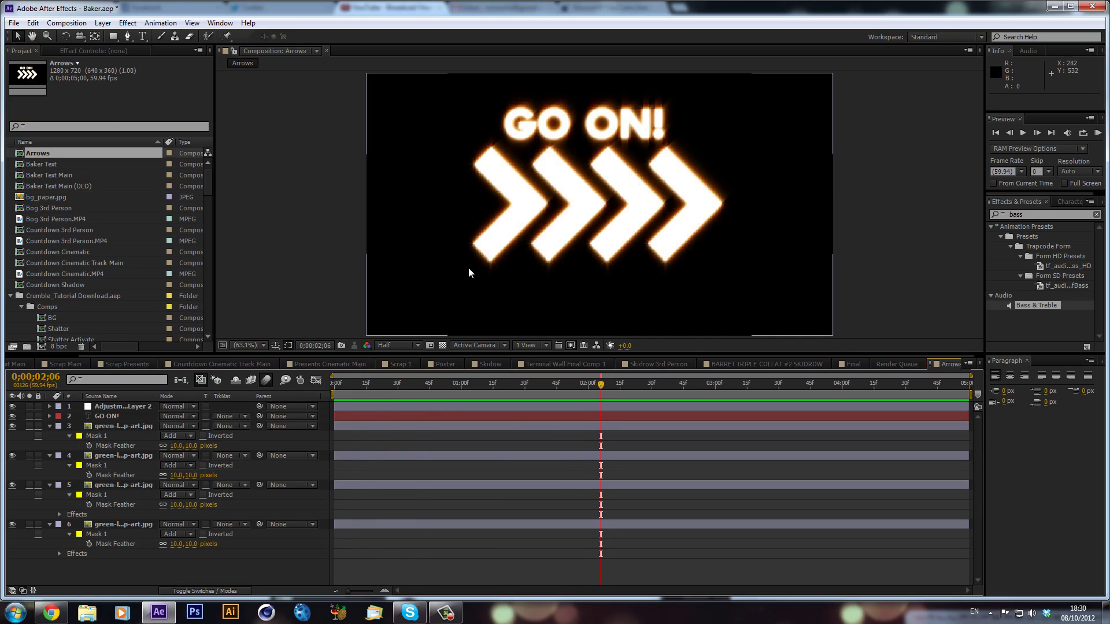
click(123, 427)
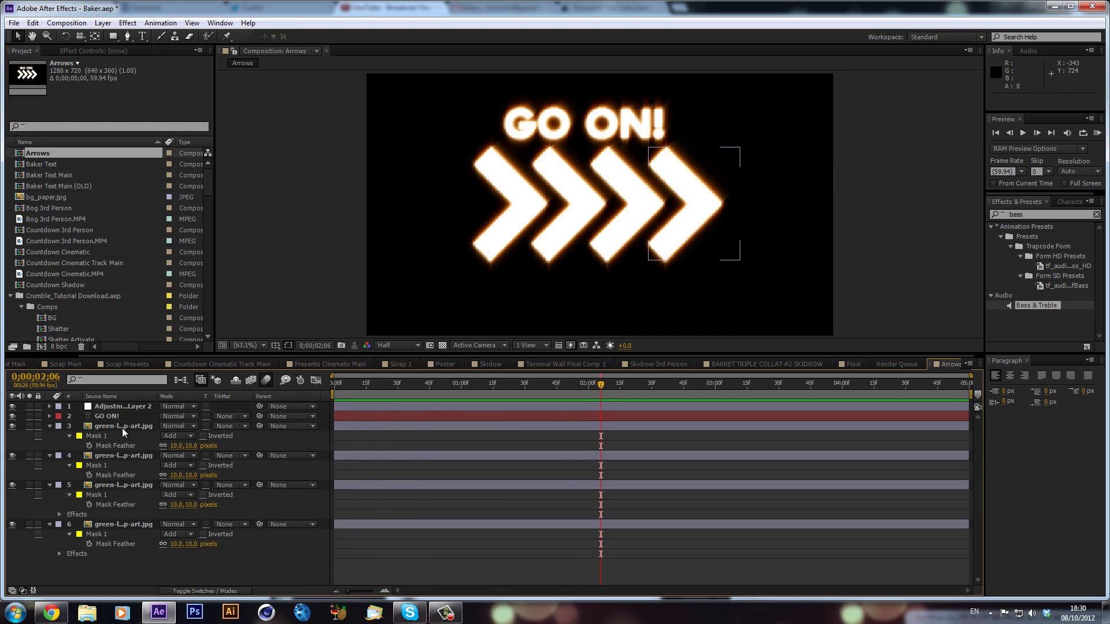
right_click(87, 613)
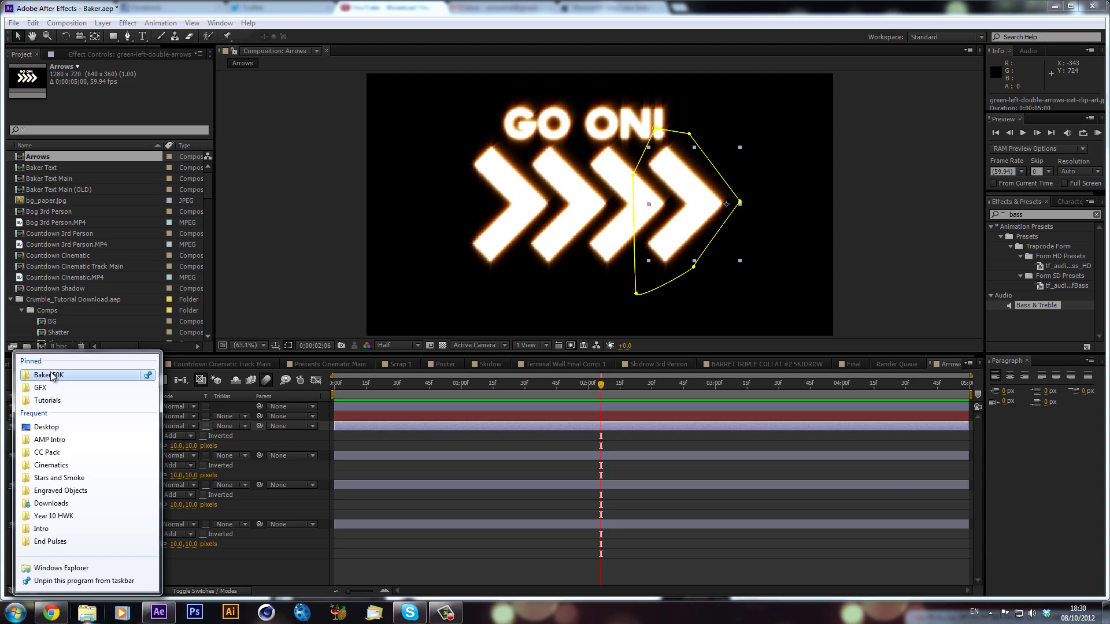
click(397, 333)
click(412, 336)
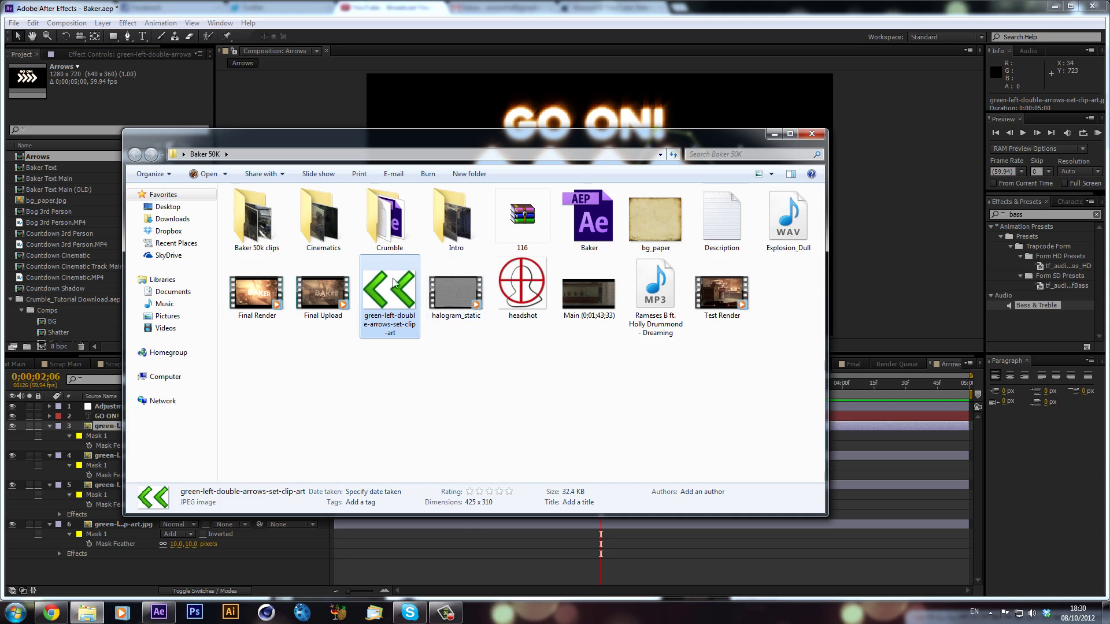
click(810, 136)
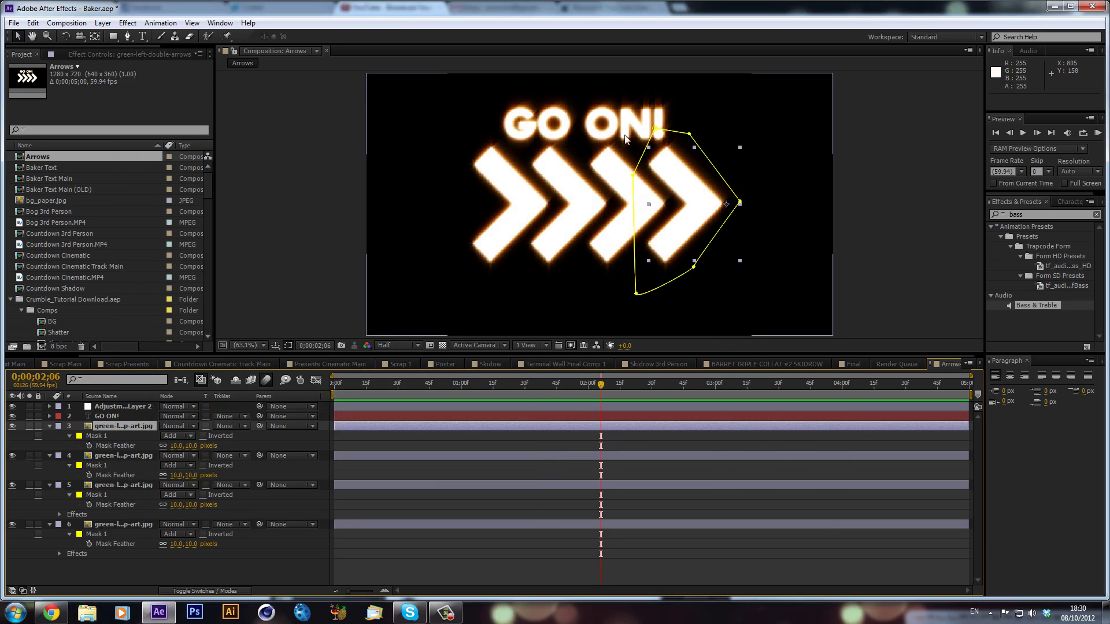
Inspect the GO ON! text layer's effects and the adjustment layer's glow effects.
click(145, 416)
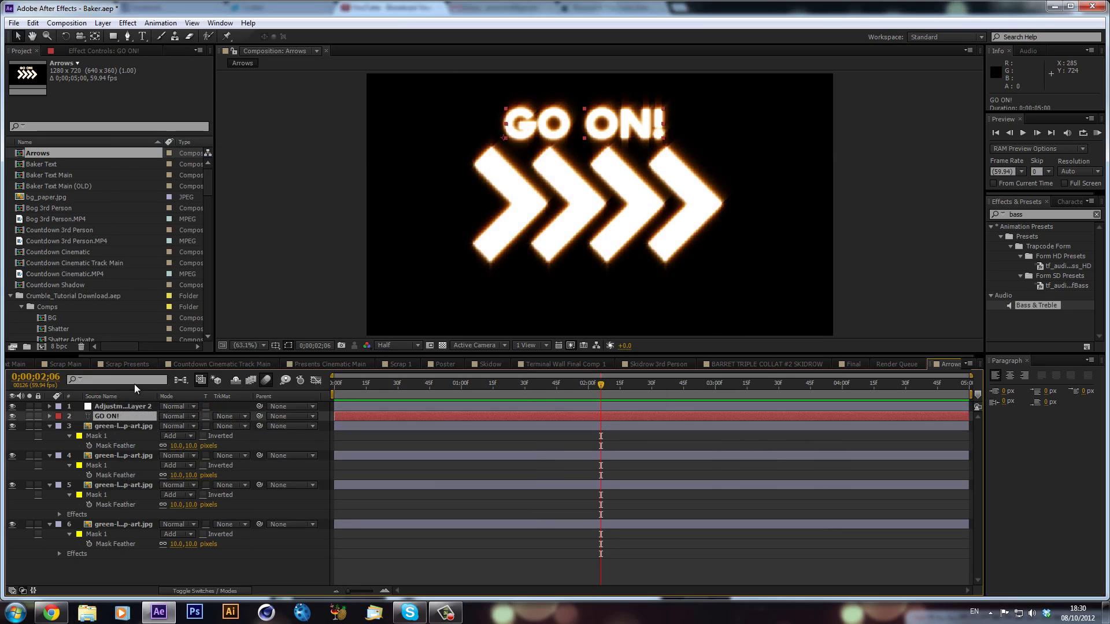
click(109, 51)
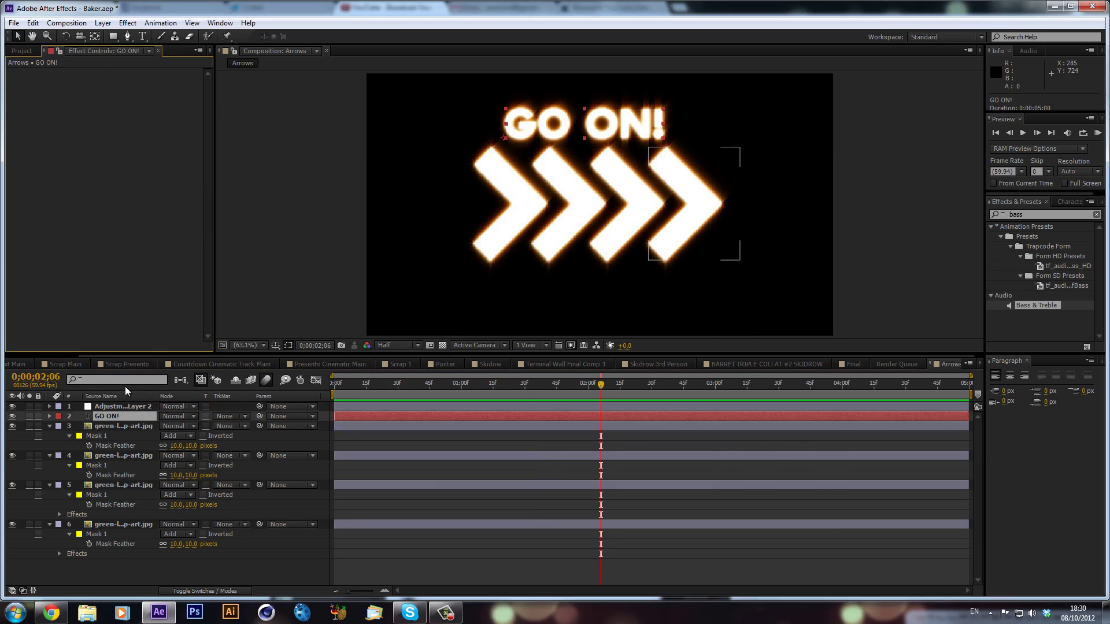
click(133, 407)
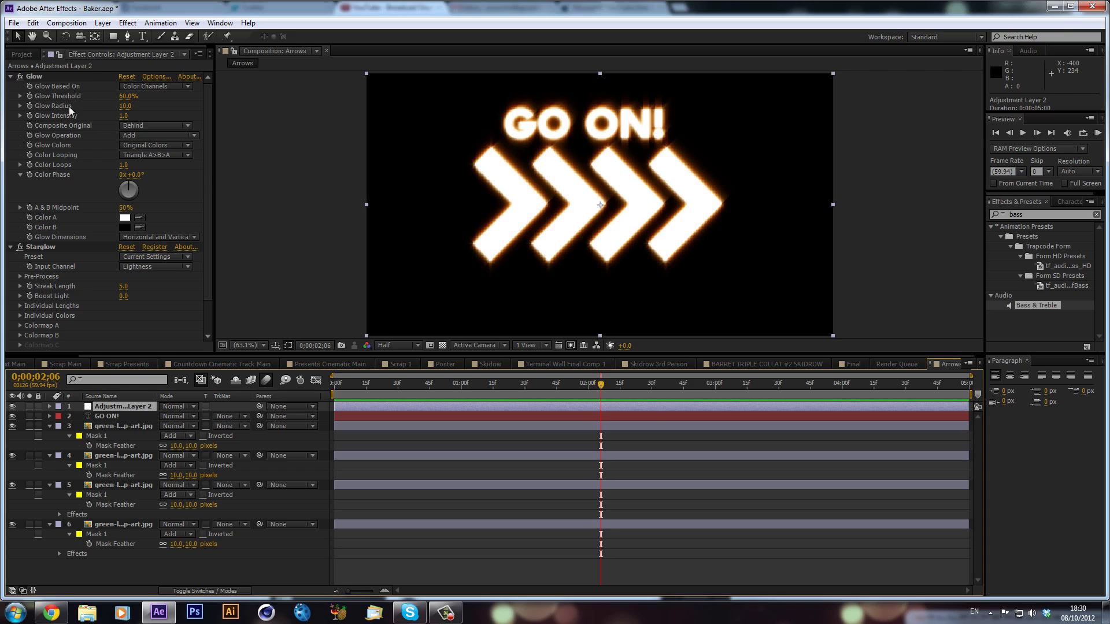
scroll(78, 261, down, 1)
Set the viewer magnification to Fit up to 100% and switch to the Main composition.
key(period)
key(period)
key(period)
key(period)
key(period)
key(period)
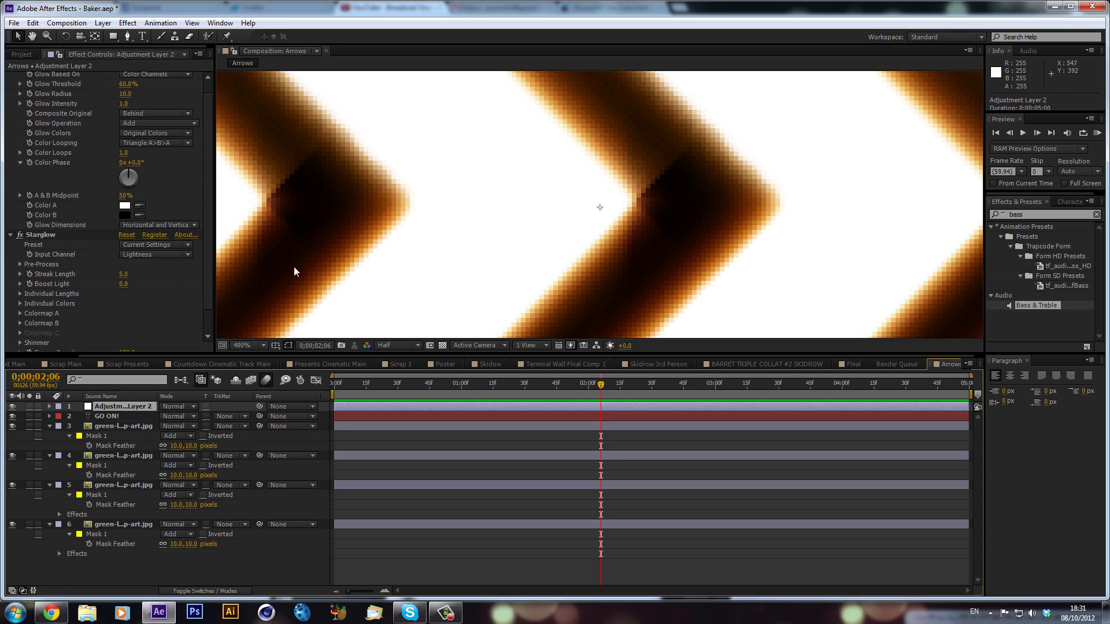
click(234, 342)
click(279, 377)
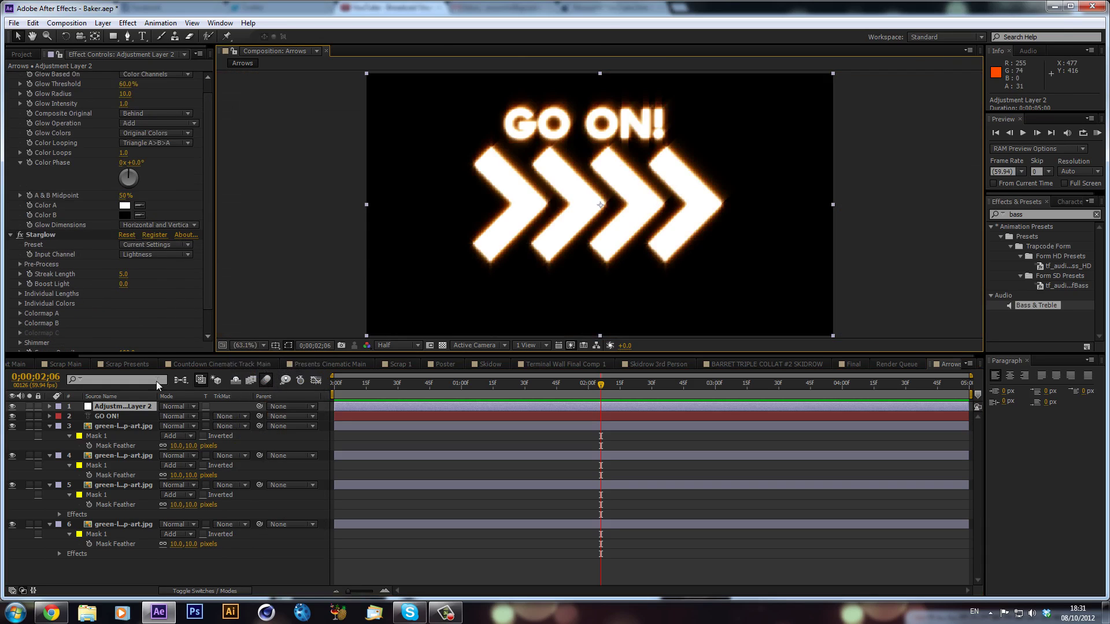
click(105, 356)
Add the Arrows comp to Main, trim its end with Alt+], and make it 3D.
click(26, 364)
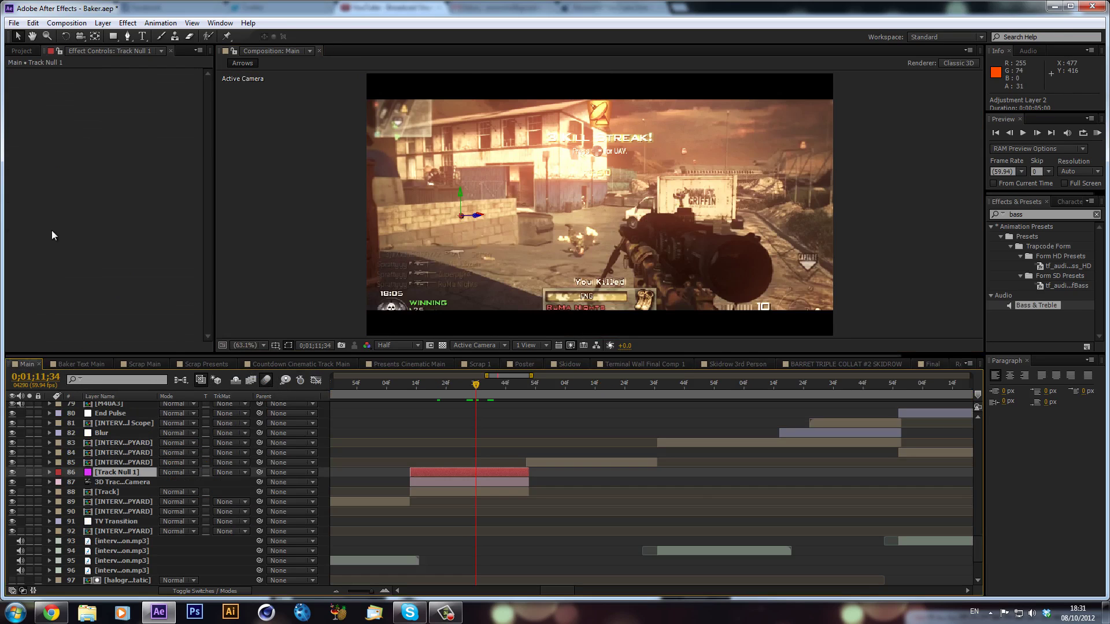
click(22, 51)
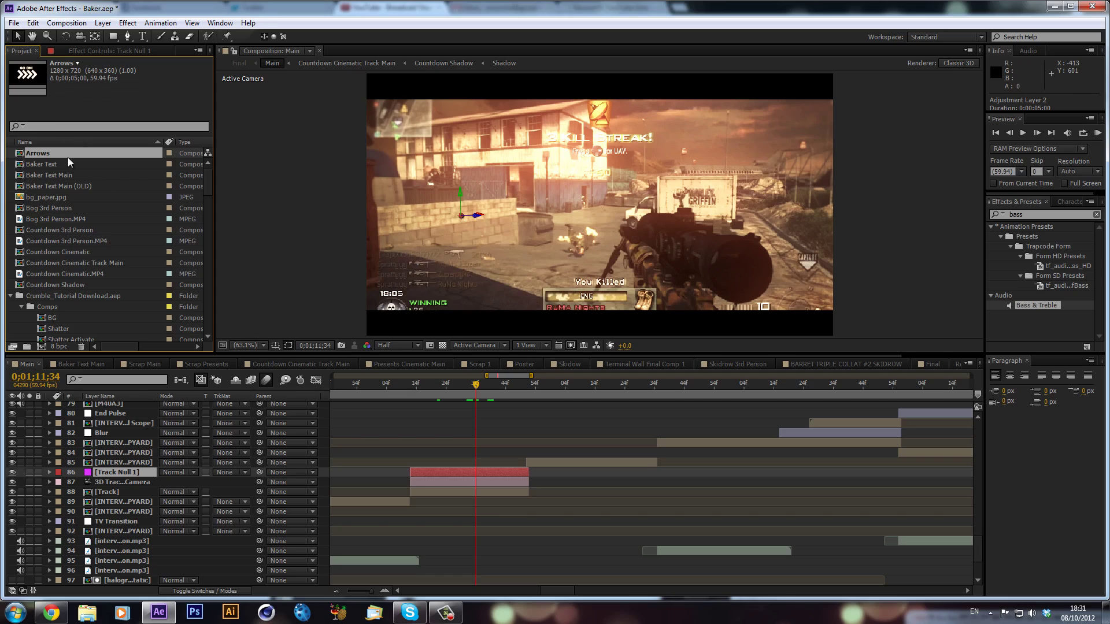
drag(67, 151, 425, 466)
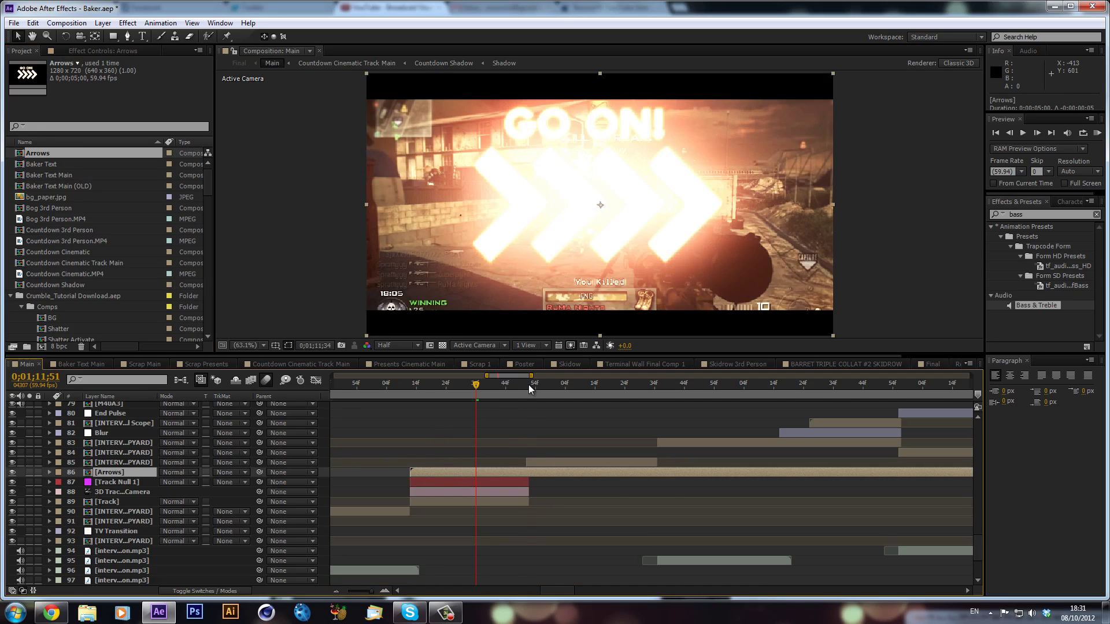
key(alt+bracketright)
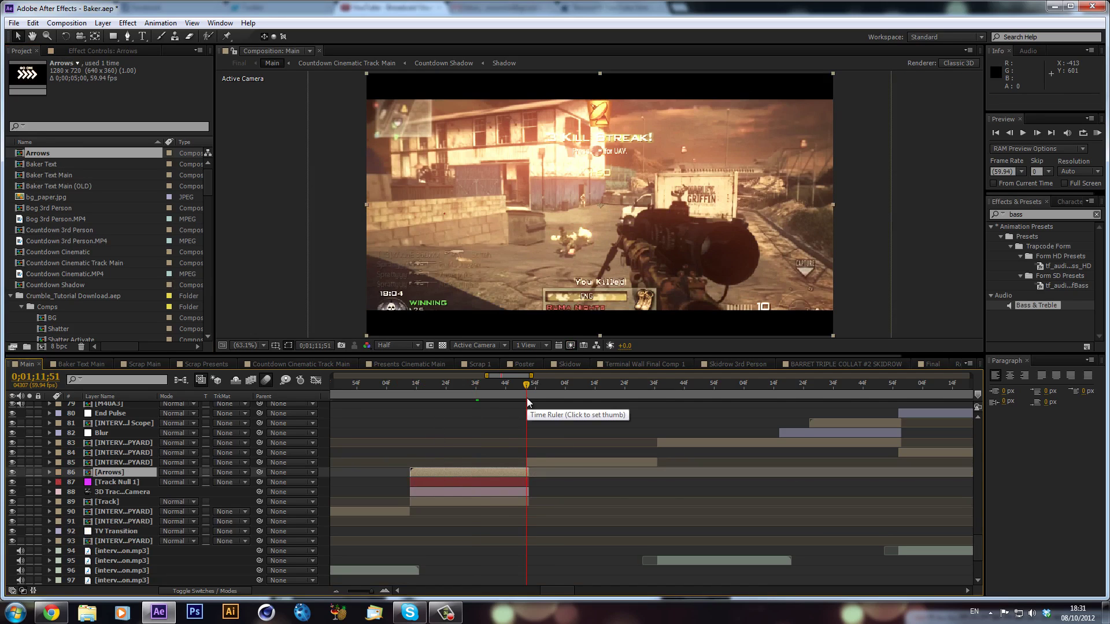
click(470, 382)
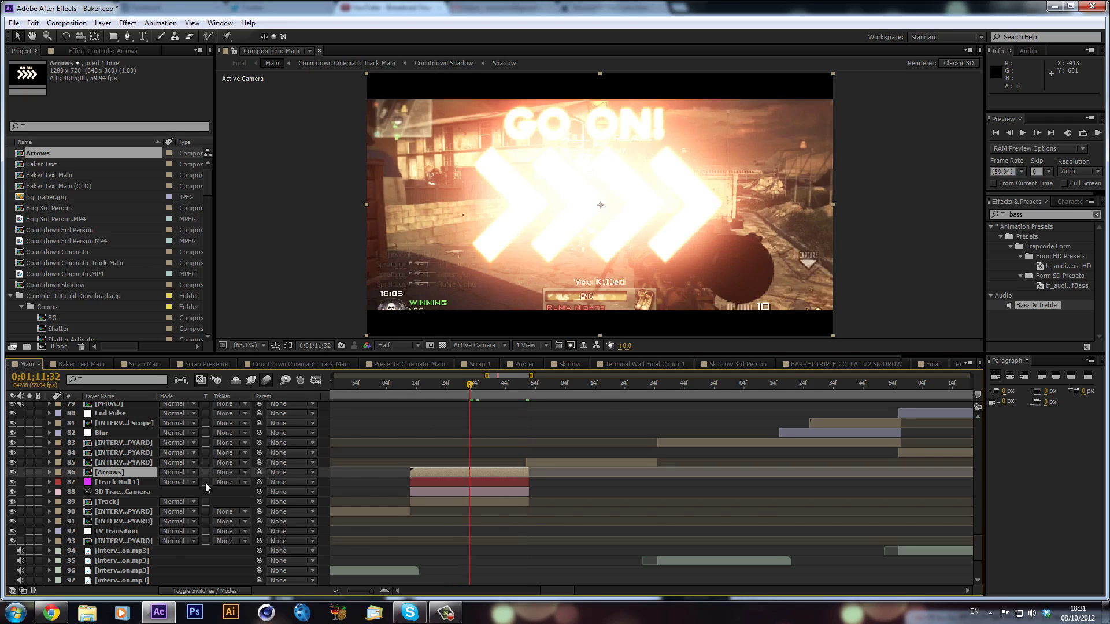
key(F4)
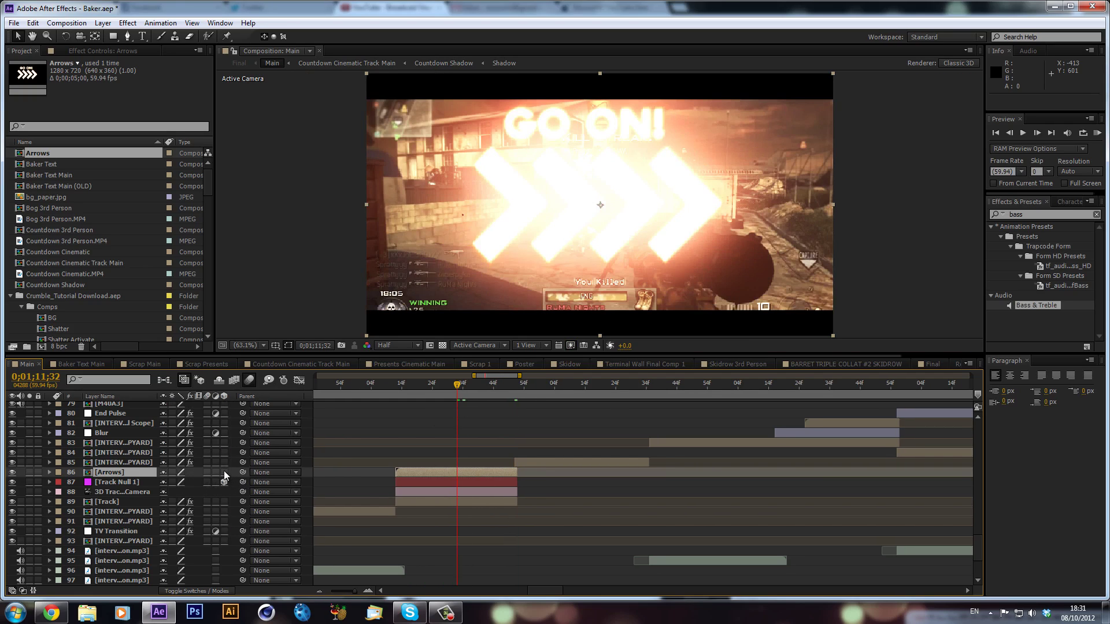
click(224, 472)
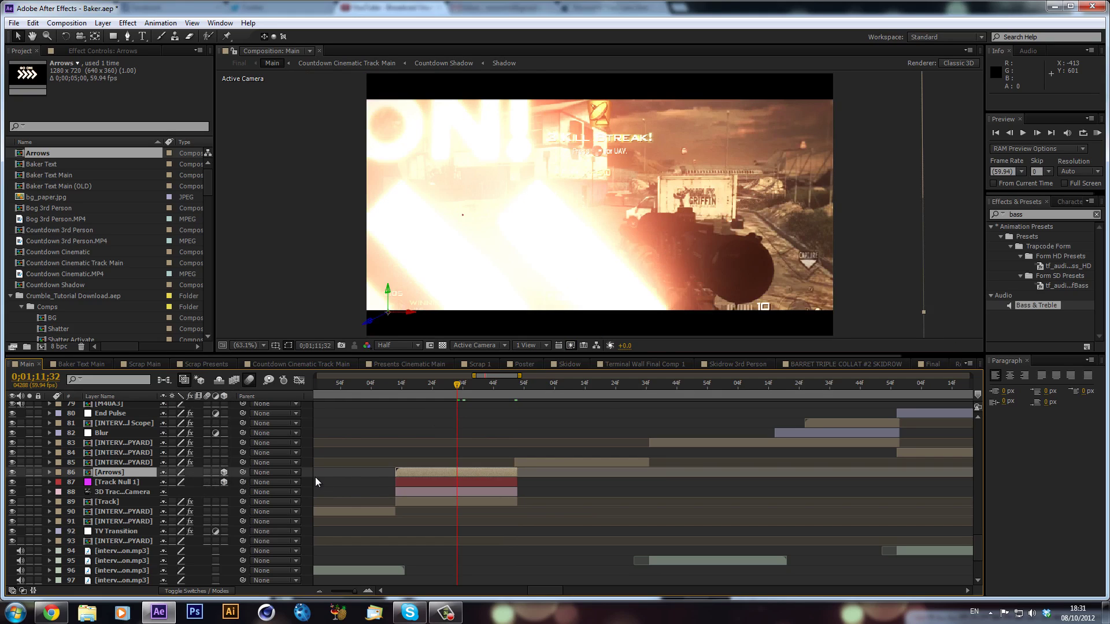
Push the Arrows layer far back, move it left onto the wall, and set Y Rotation to -35°.
key(comma)
key(comma)
key(comma)
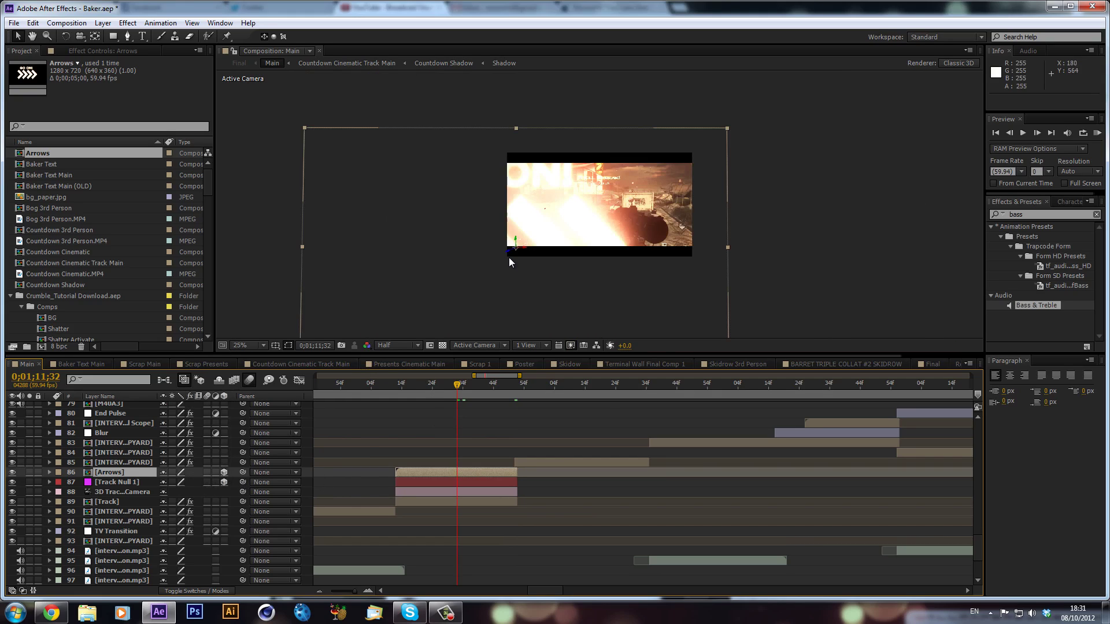
drag(506, 251, 898, 172)
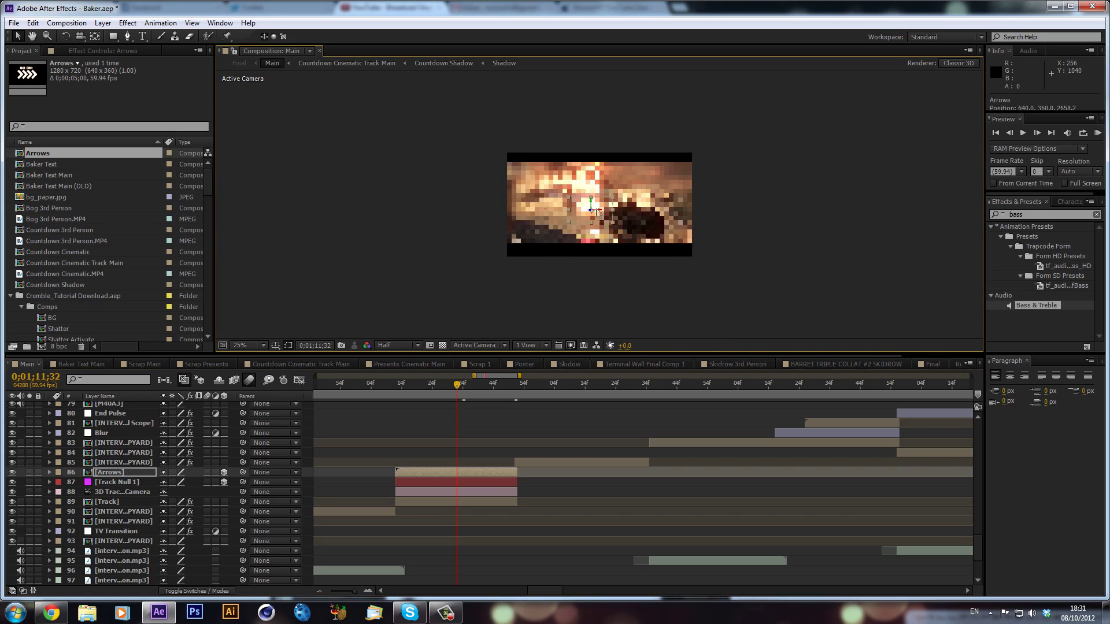
key(period)
key(period)
key(period)
key(period)
key(comma)
key(comma)
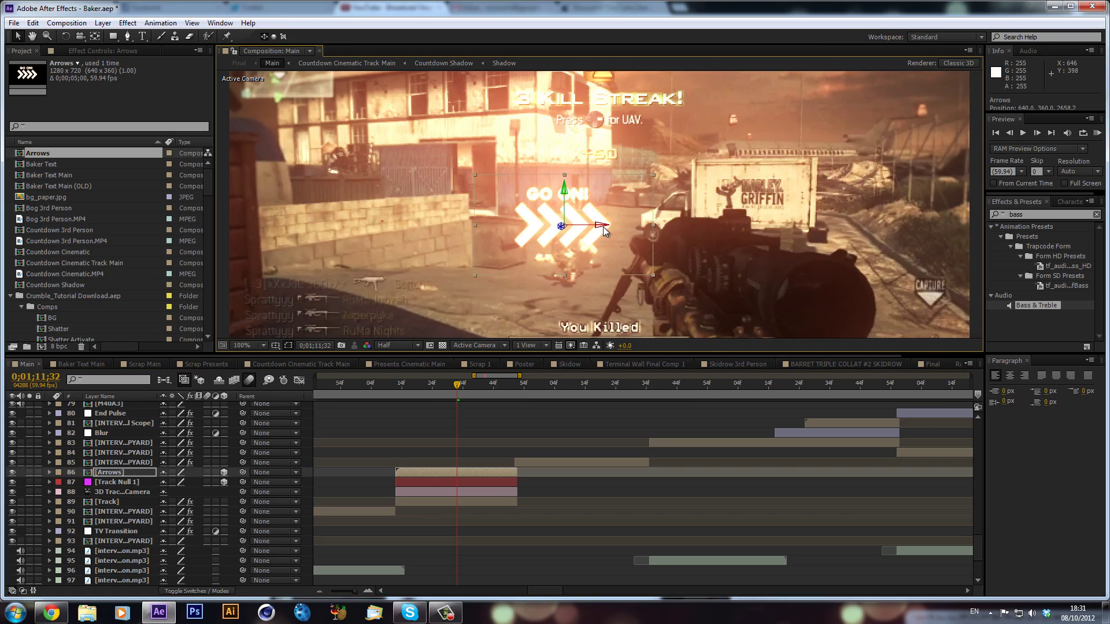
drag(599, 230, 404, 257)
key(r)
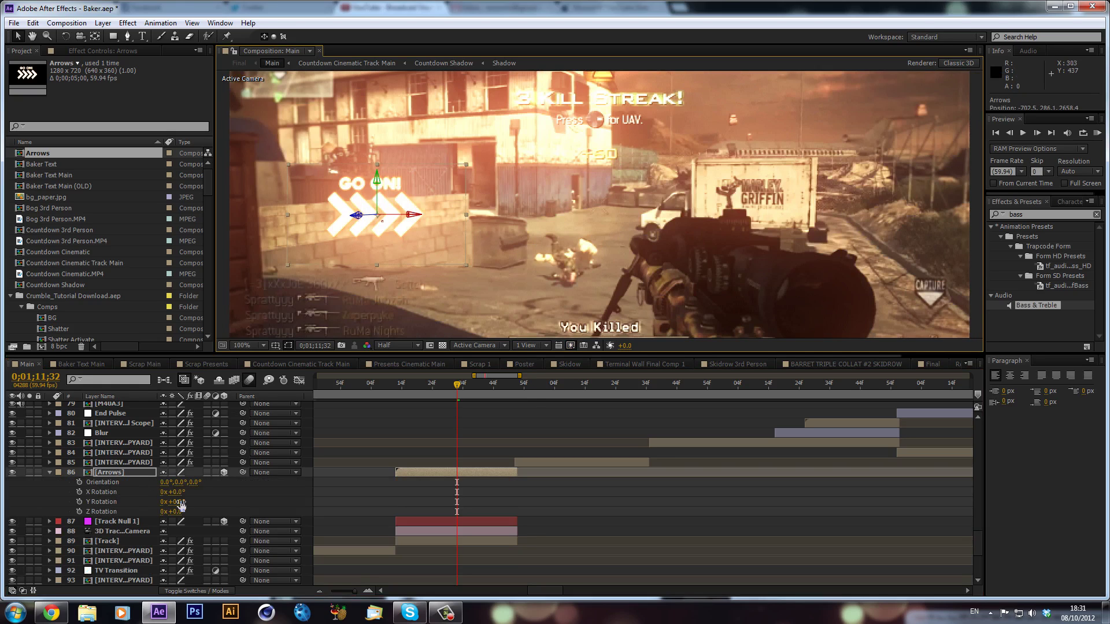
drag(174, 502, 382, 36)
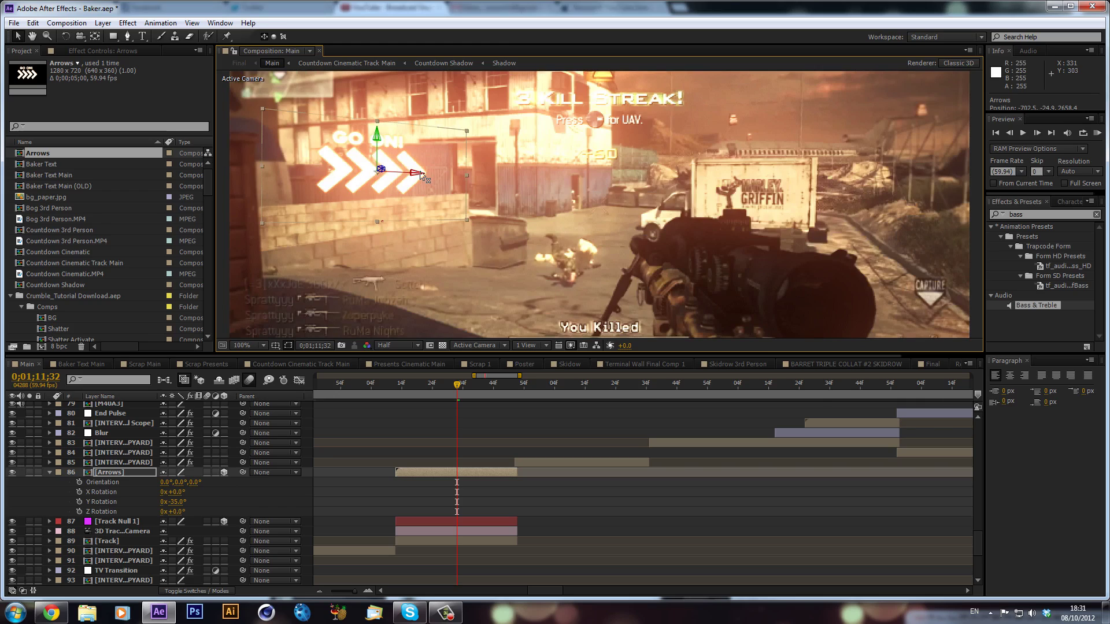
Nudge the arrows slightly left, set Z Rotation to -3°, and scrub to check they stay on the wall.
click(417, 391)
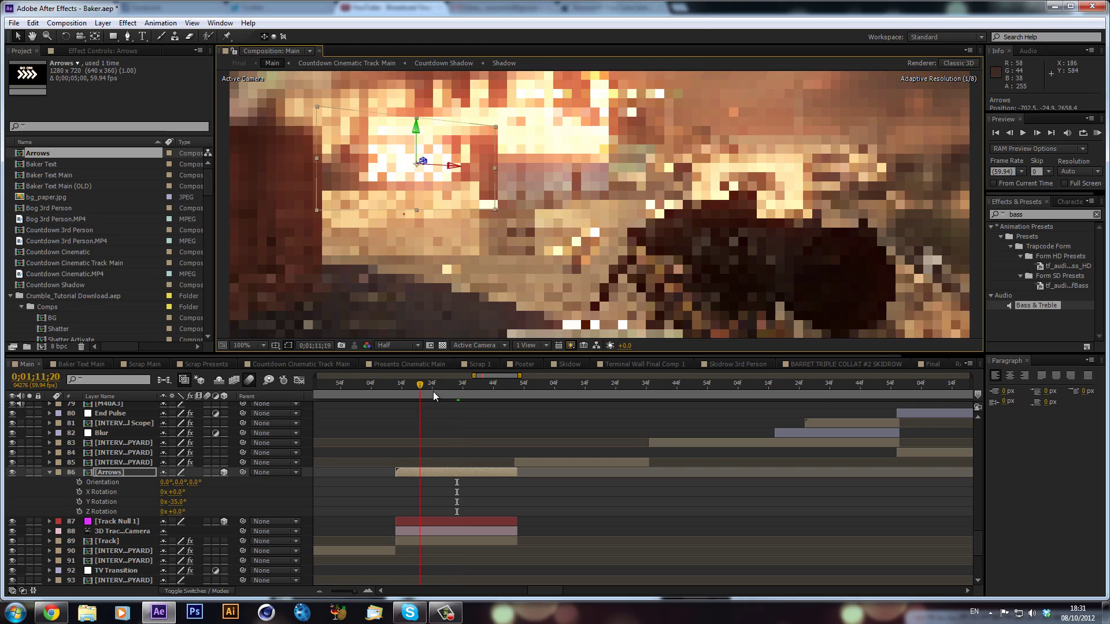
drag(432, 391, 467, 390)
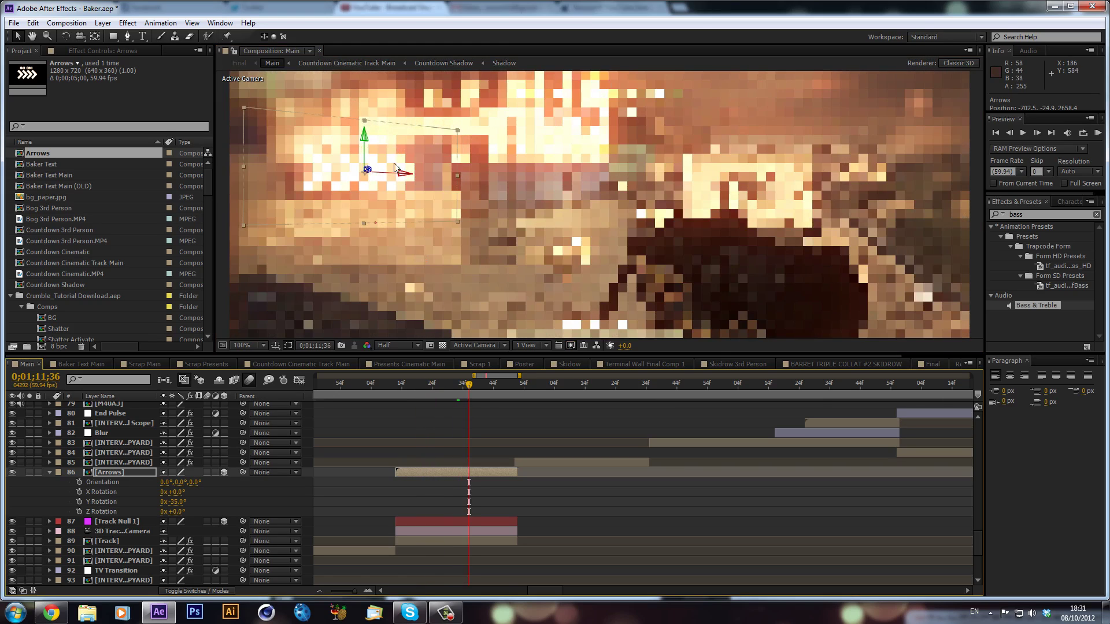
drag(408, 177, 404, 177)
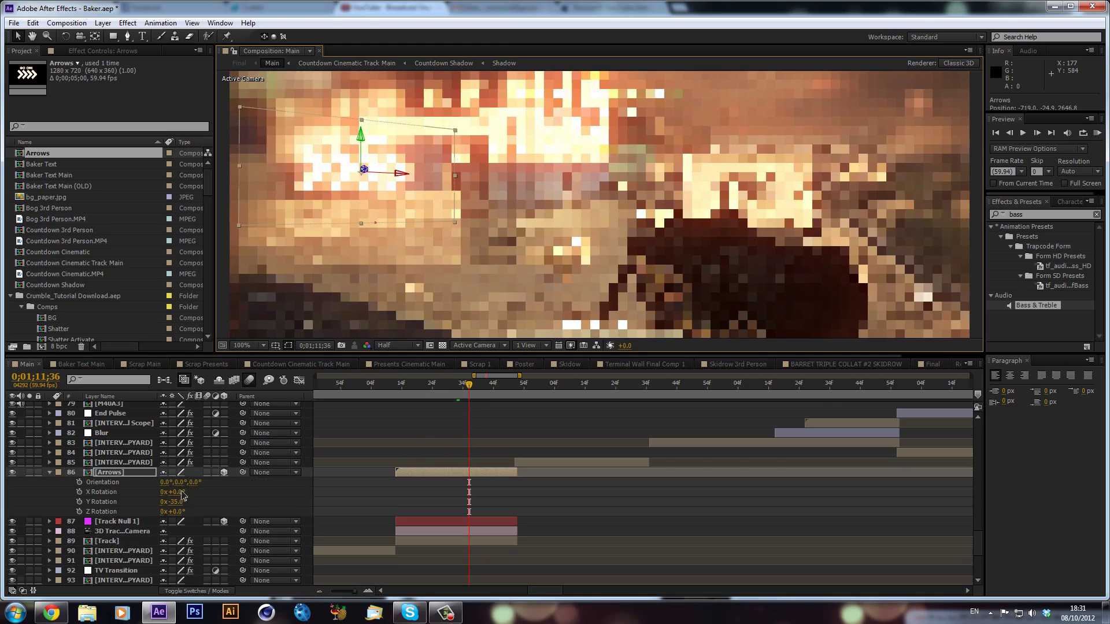
drag(176, 512, 179, 516)
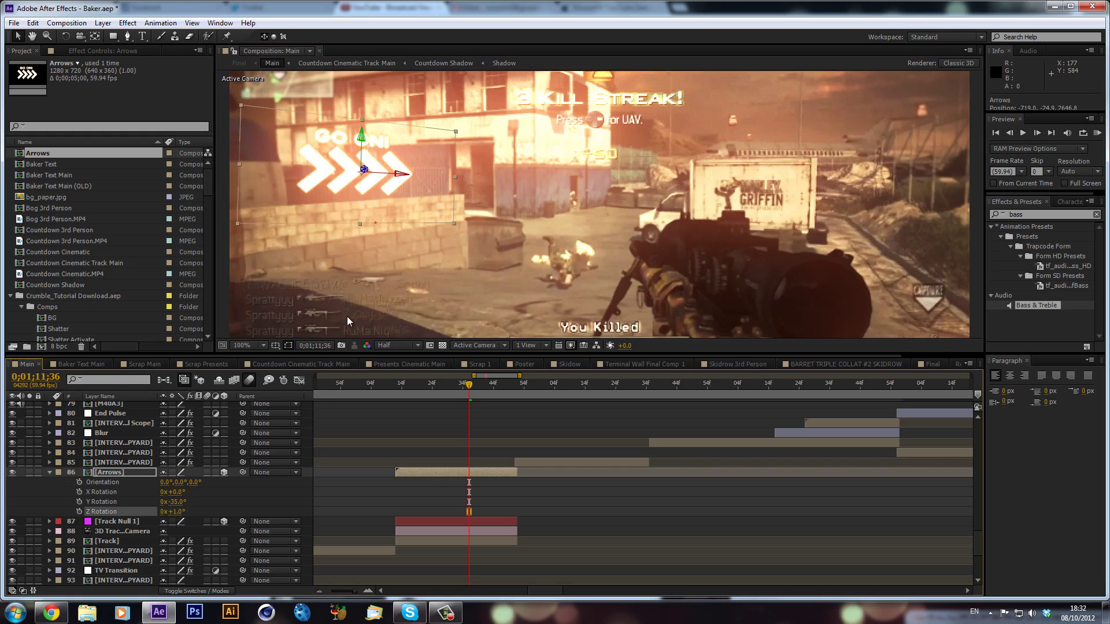
click(185, 511)
key(Return)
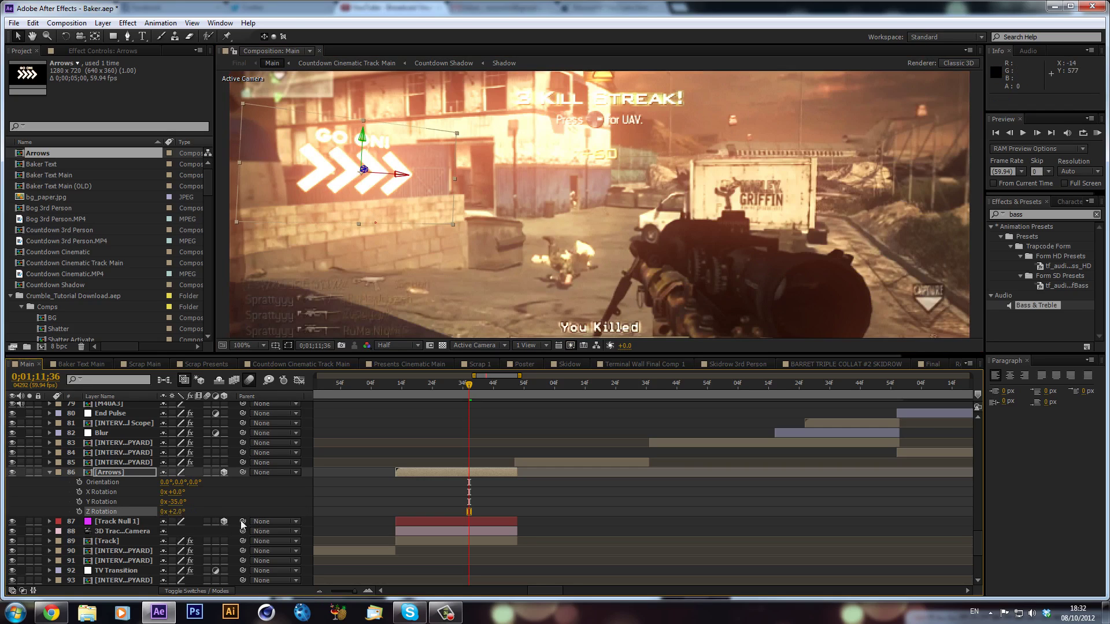
click(172, 512)
text(-3)
key(Return)
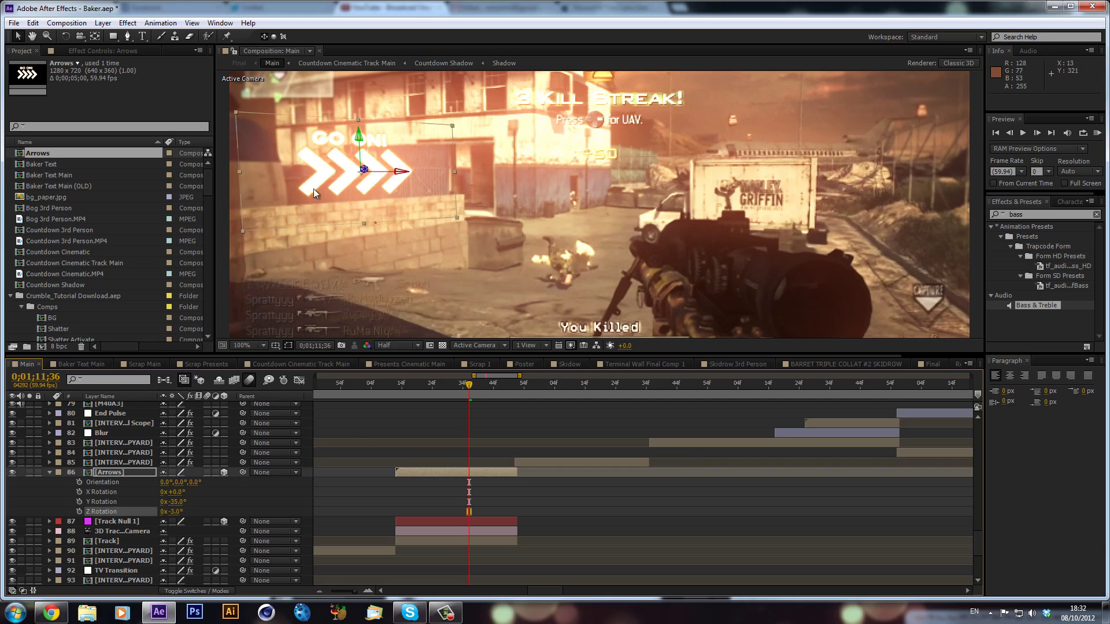
click(400, 388)
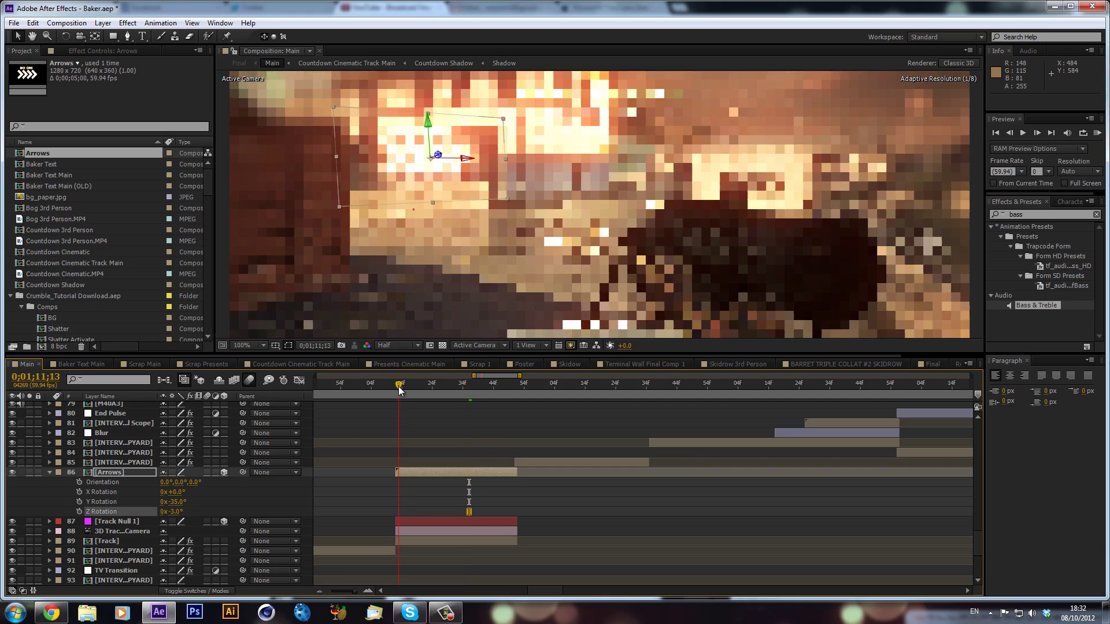
drag(437, 392, 465, 394)
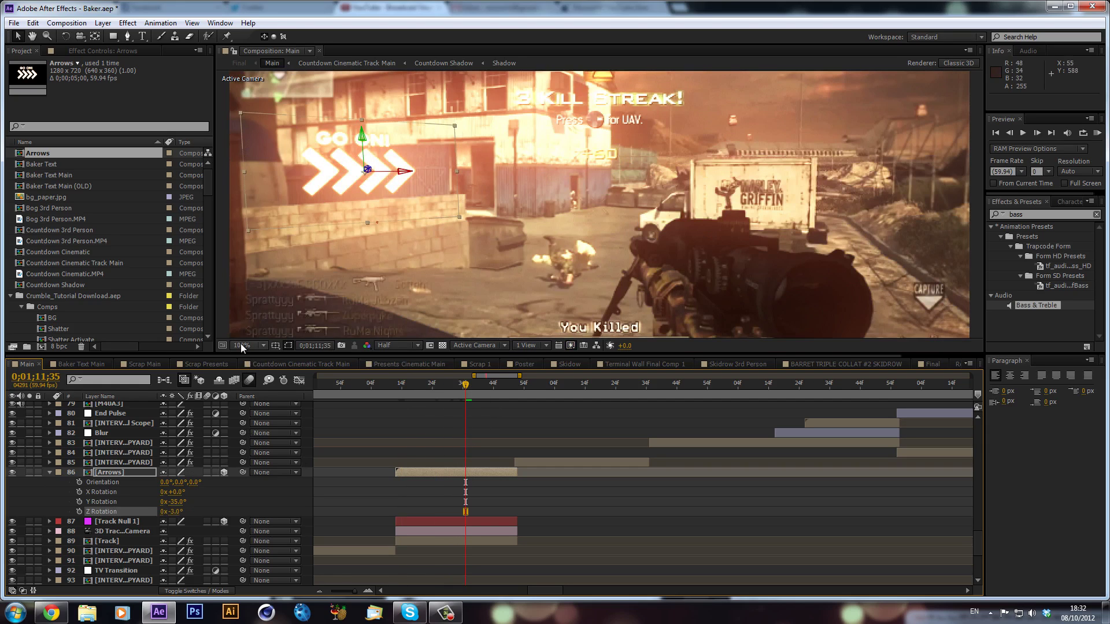
Fit the view, go ten frames past the arrows' start, and start Position keyframing on Arrows.
click(240, 345)
click(275, 369)
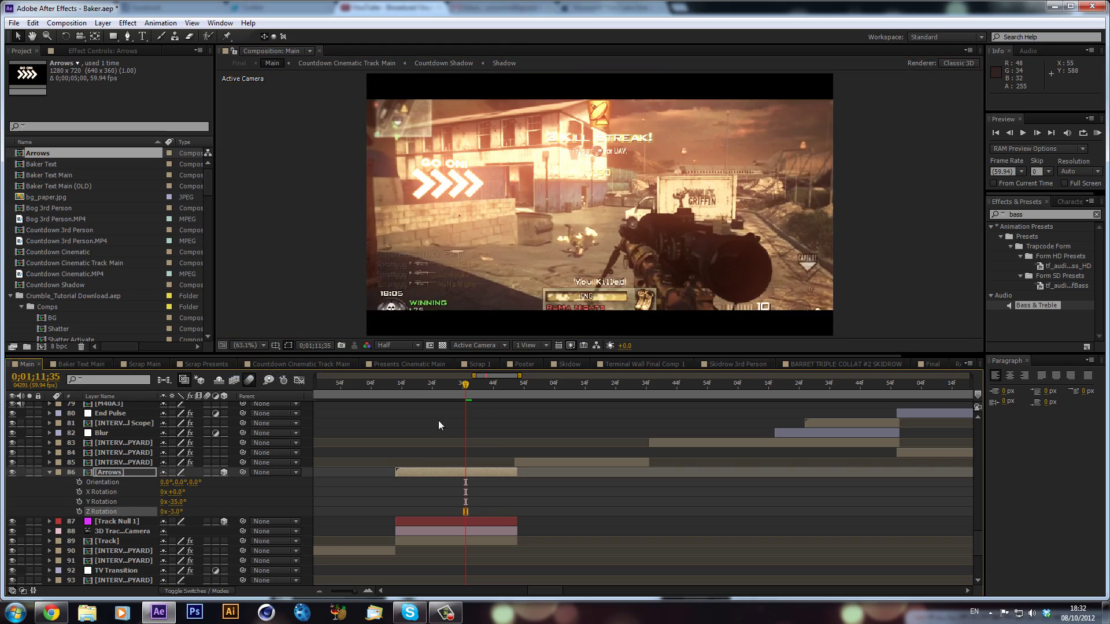
click(439, 424)
click(406, 381)
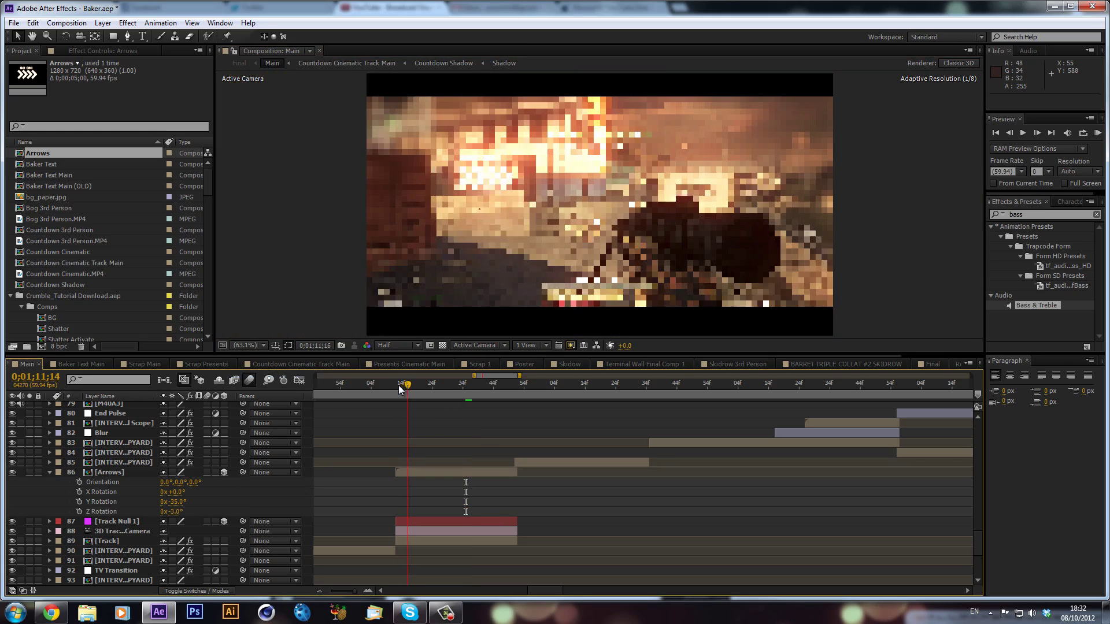
click(397, 387)
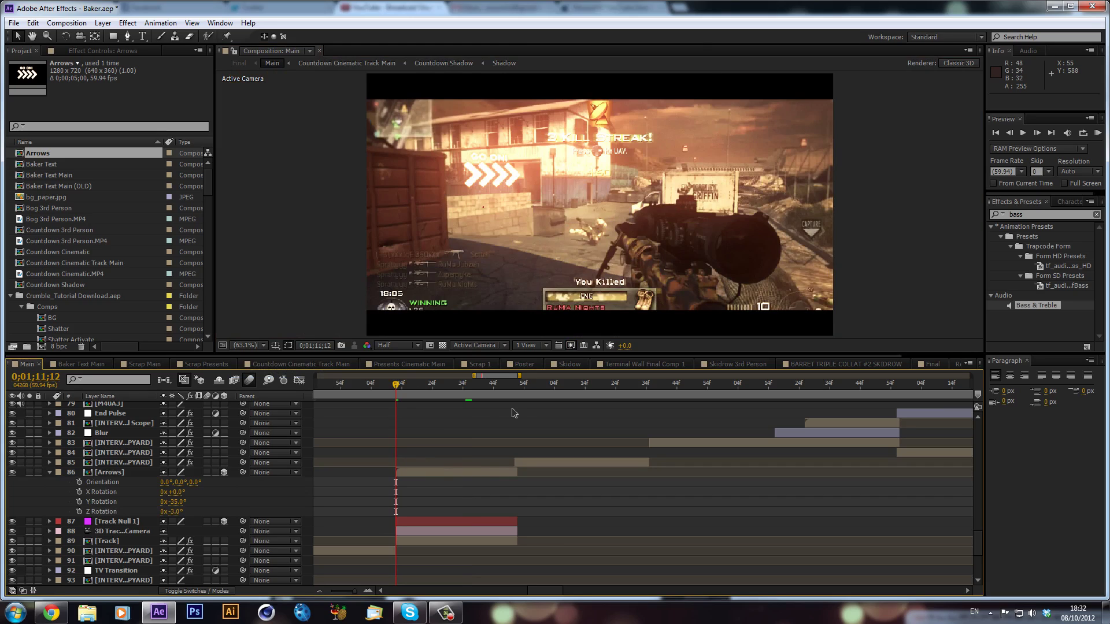
key(shift+Page_Down)
click(424, 473)
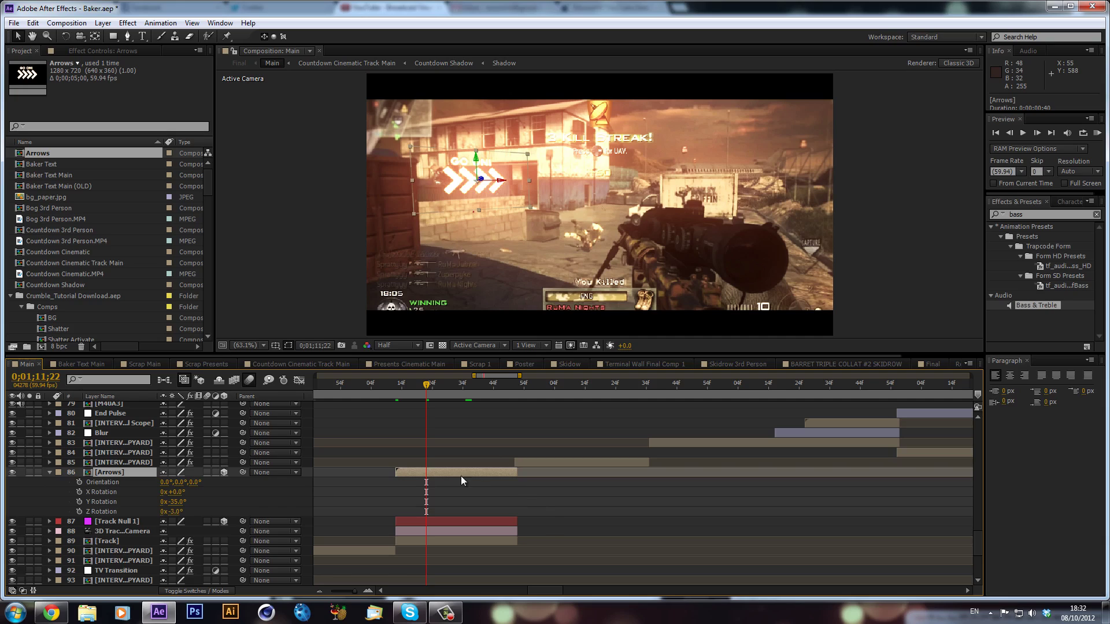
key(p)
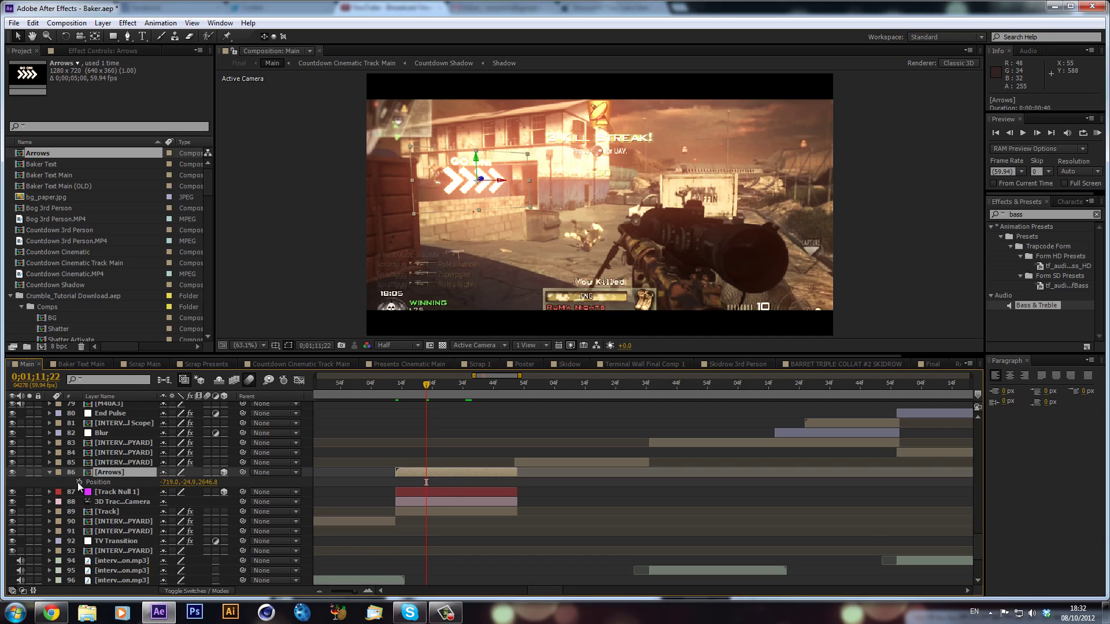
click(79, 482)
At the arrows' first frame, slide them left along the wall as an entry keyframe and preview.
drag(393, 383, 397, 393)
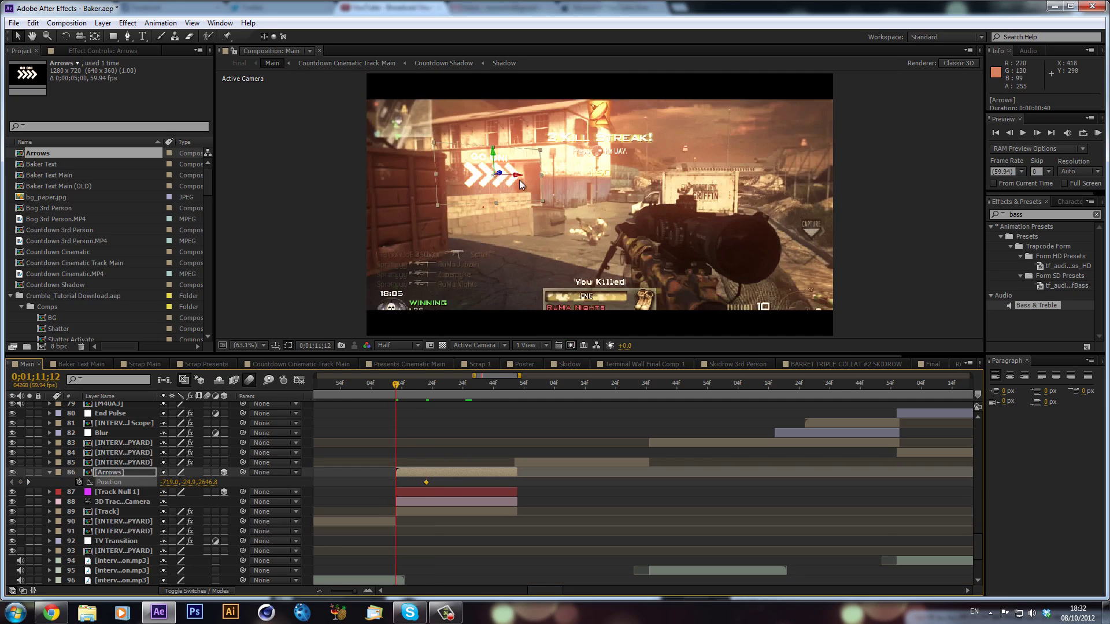
drag(511, 177, 214, 222)
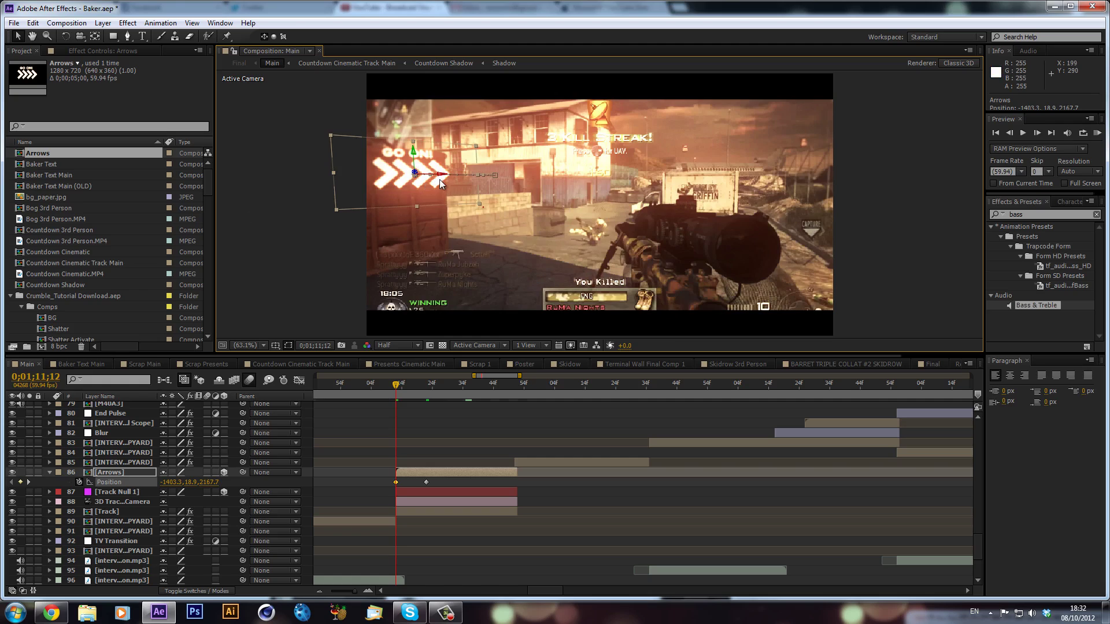
drag(435, 182, 400, 182)
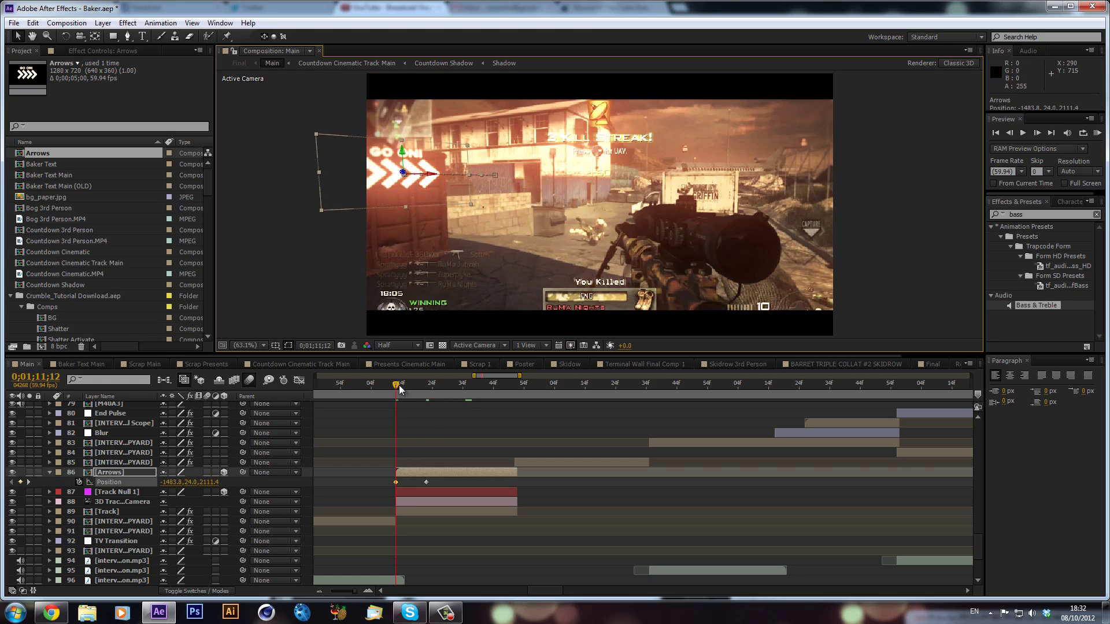
drag(399, 385, 522, 408)
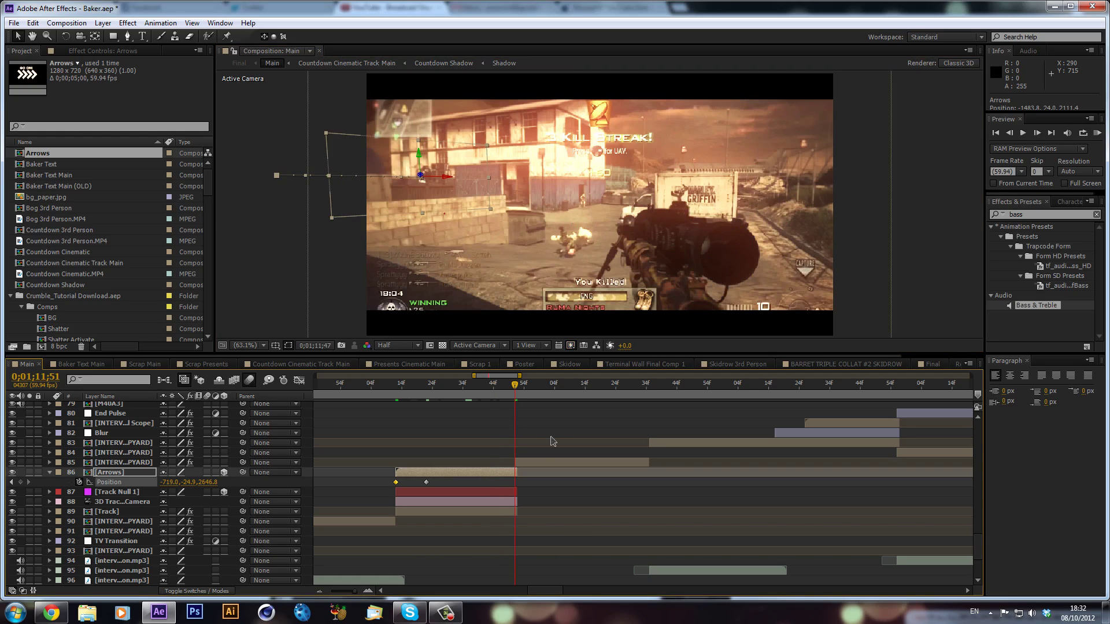
key(Page_Up)
key(Page_Up)
key(Page_Up)
key(Page_Up)
key(Page_Up)
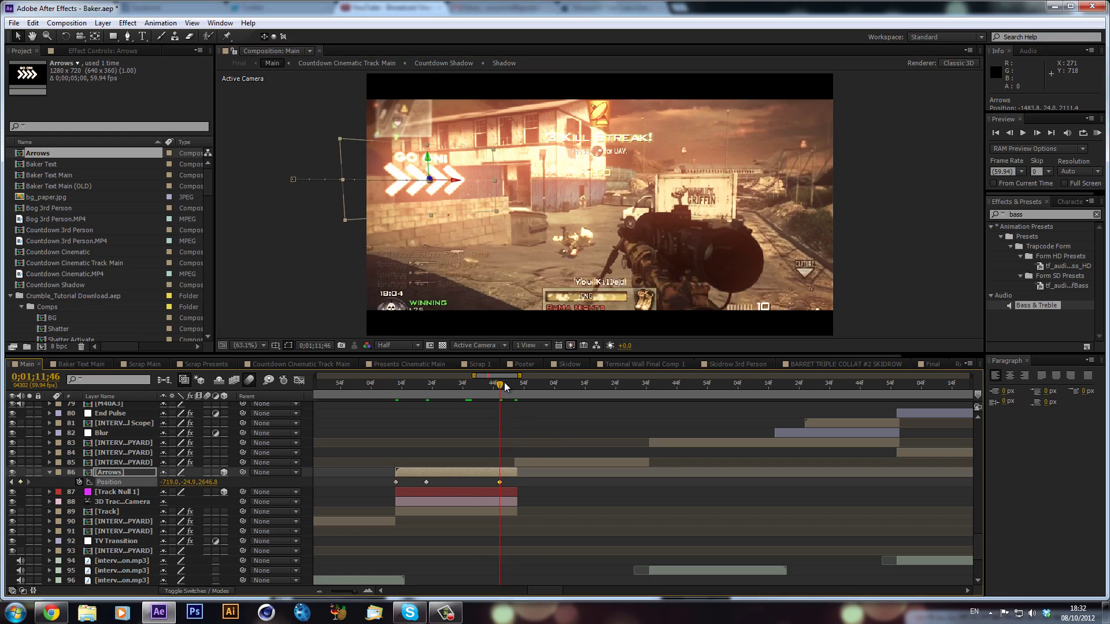
Lower the arrows at the end of the clip with a new keyframe and enable Motion Blur.
drag(504, 386, 515, 386)
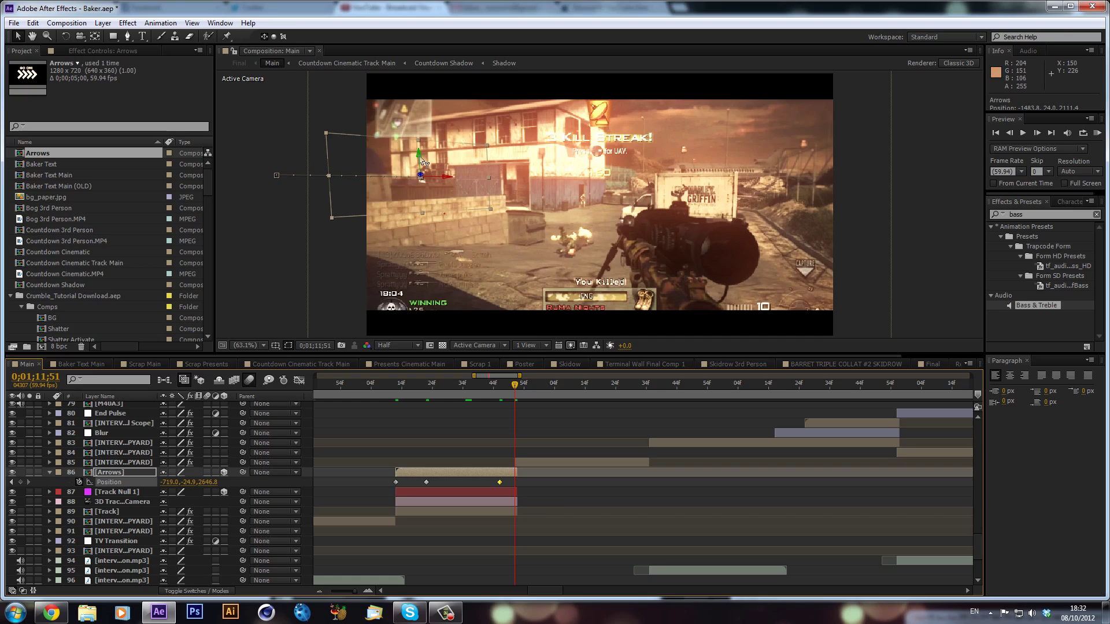
drag(421, 155, 418, 356)
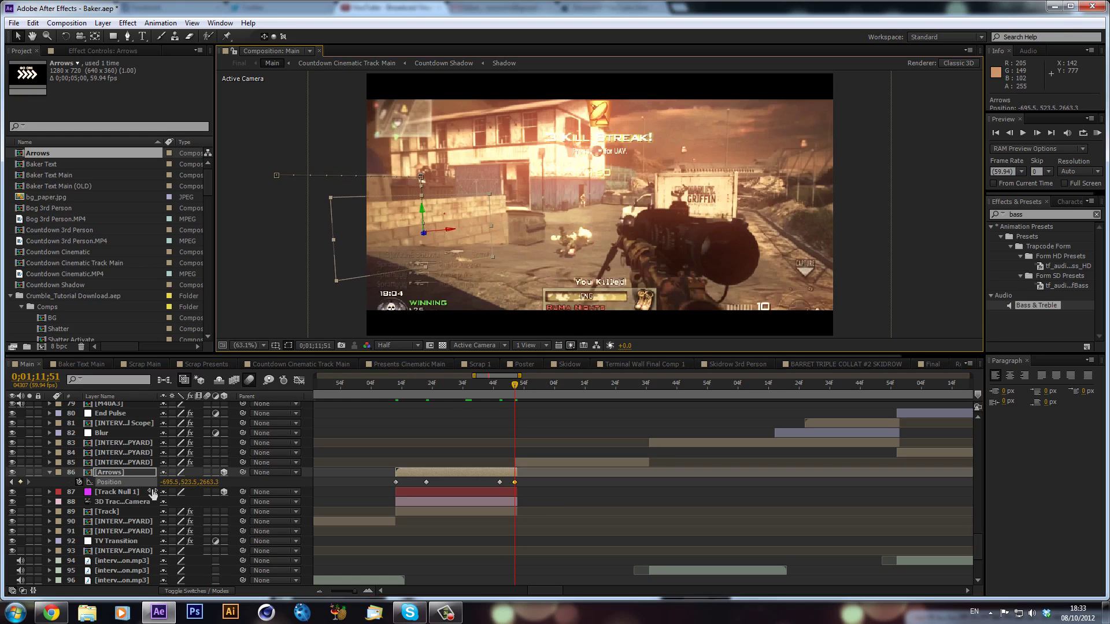
click(207, 472)
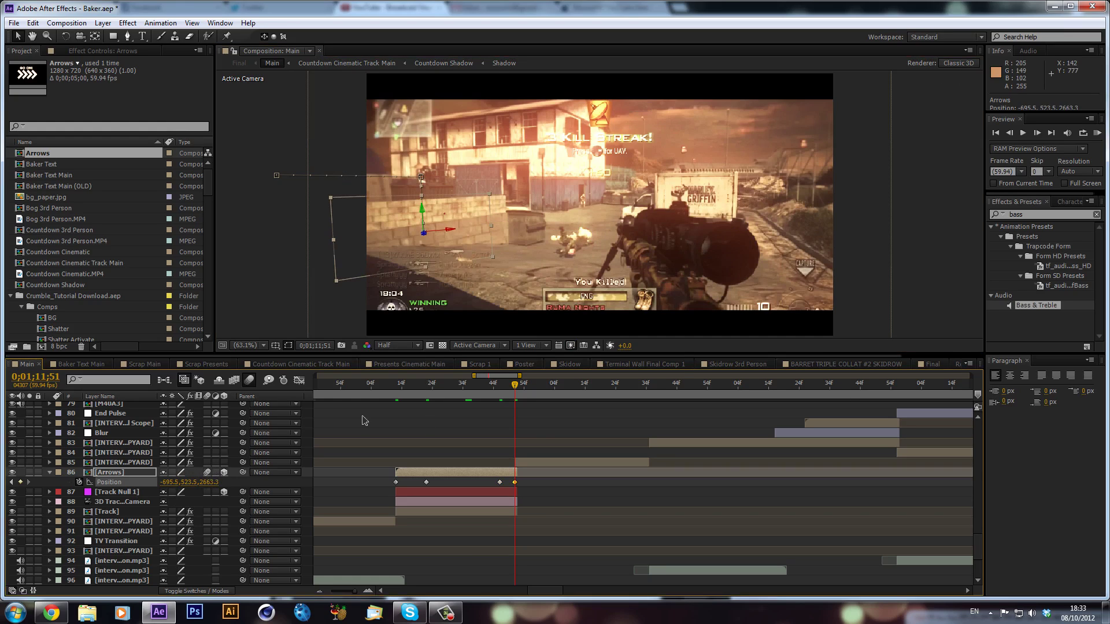
click(506, 383)
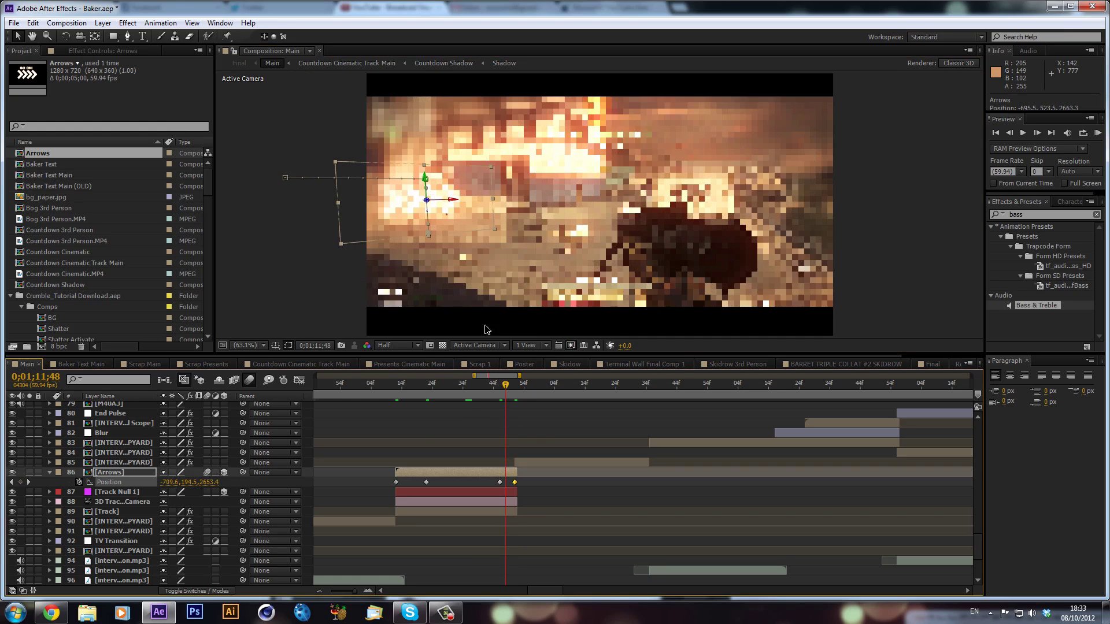
drag(428, 385, 453, 385)
Create a comp-sized solid named 'Wall Track Matte' via Layer > New > Solid and place it above Arrows.
key(j)
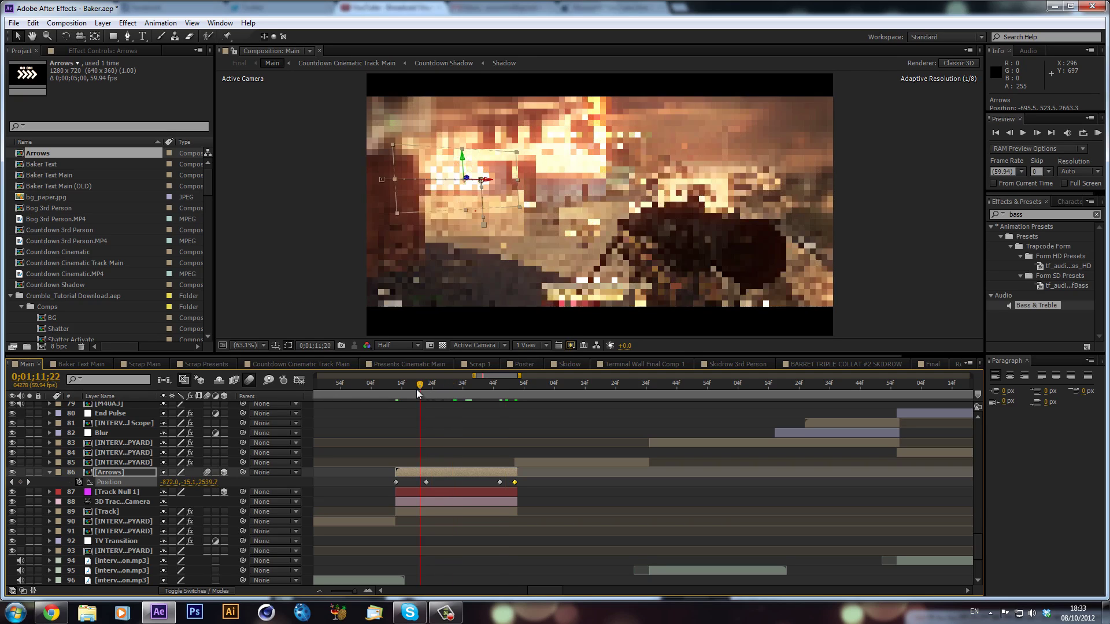
click(97, 23)
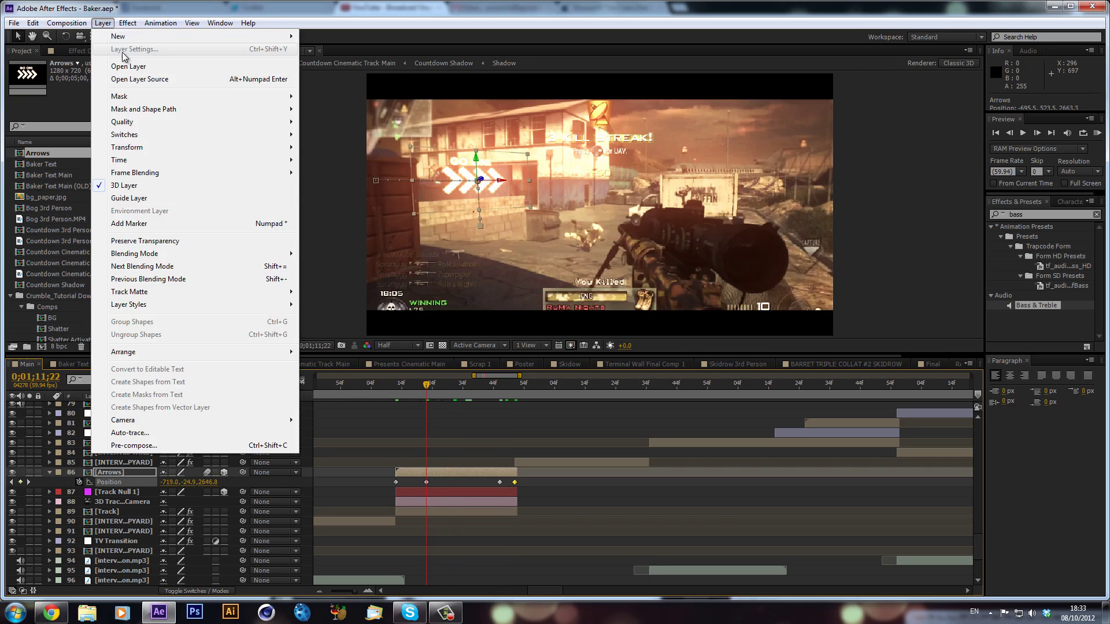
mouse_move(133, 34)
click(358, 49)
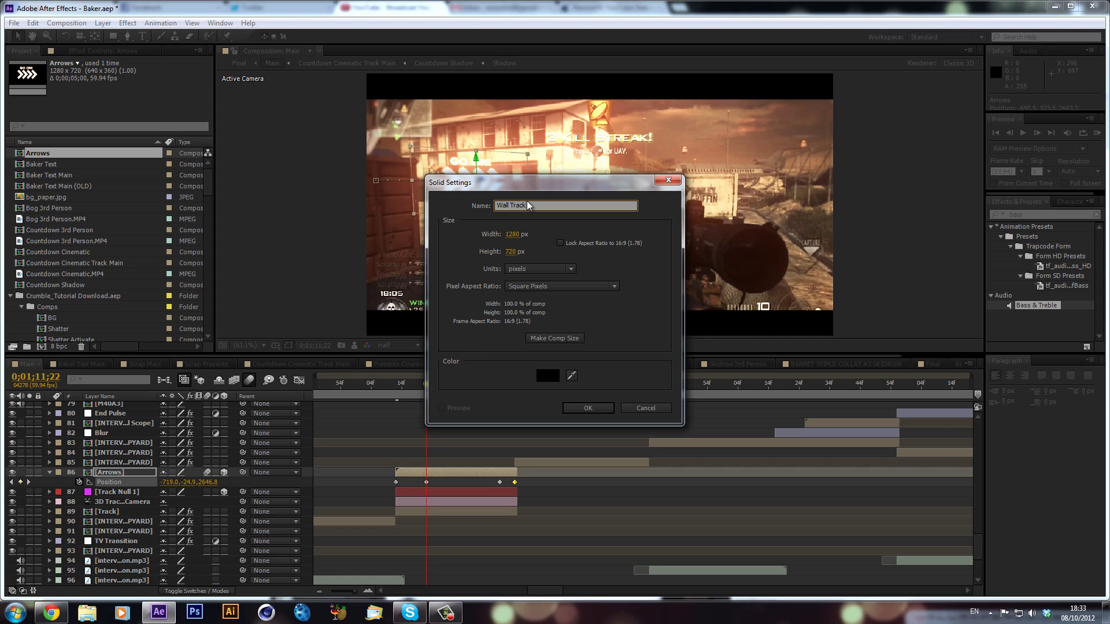
text(Wall Track Matte)
key(Return)
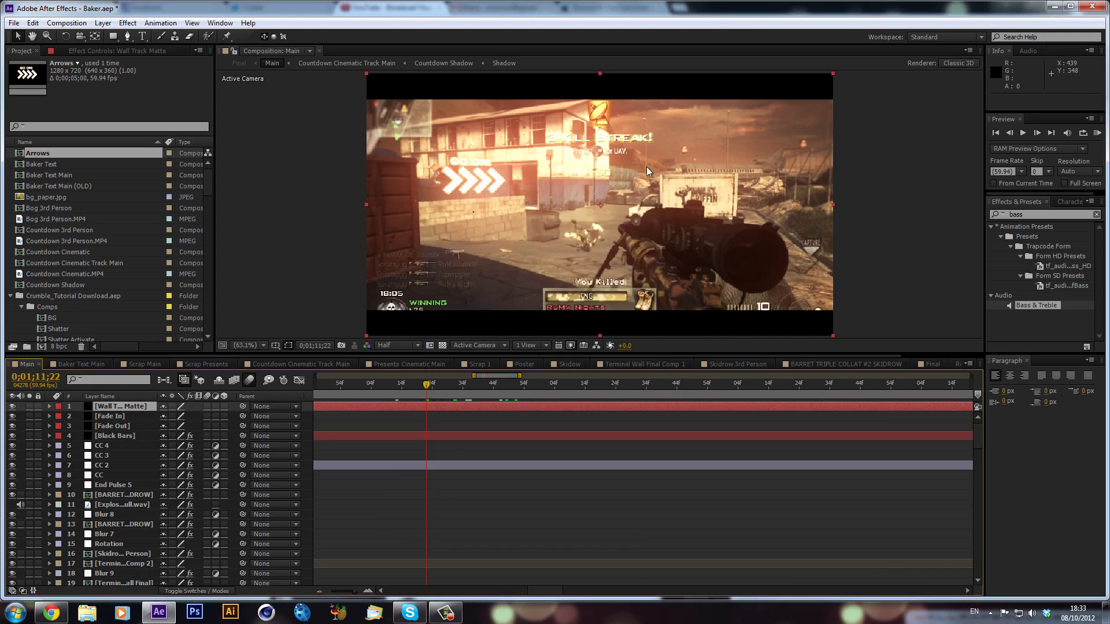
drag(131, 405, 248, 442)
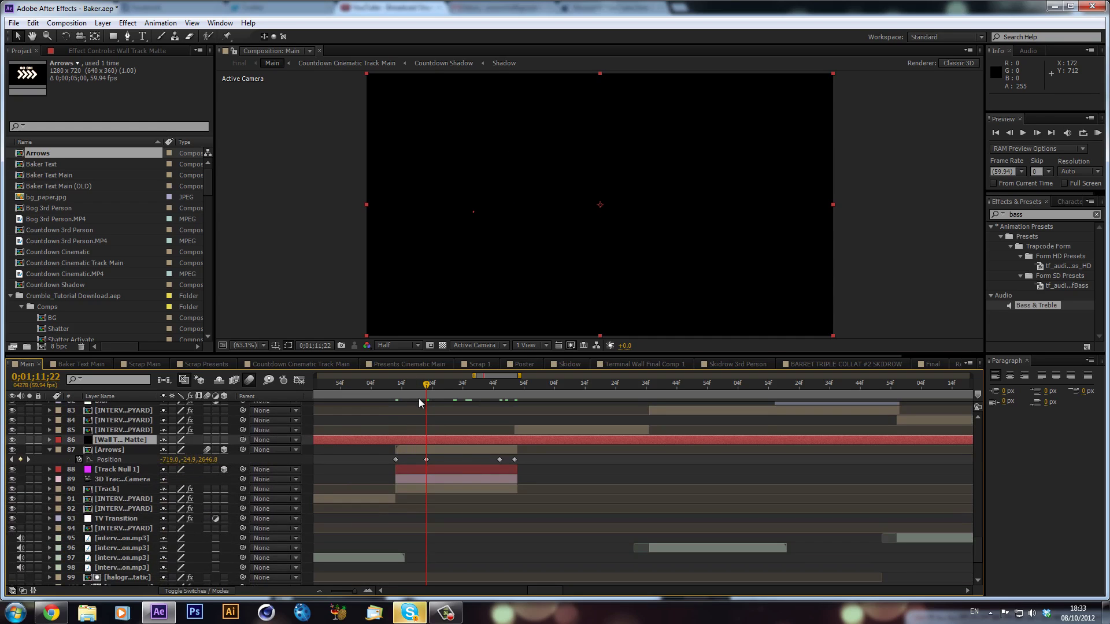
Return to the arrows' first frame and set the preview to Full resolution at 100%, framed on the wall.
key(j)
mouse_move(408, 391)
mouse_down()
mouse_move(430, 393)
mouse_move(395, 394)
mouse_up()
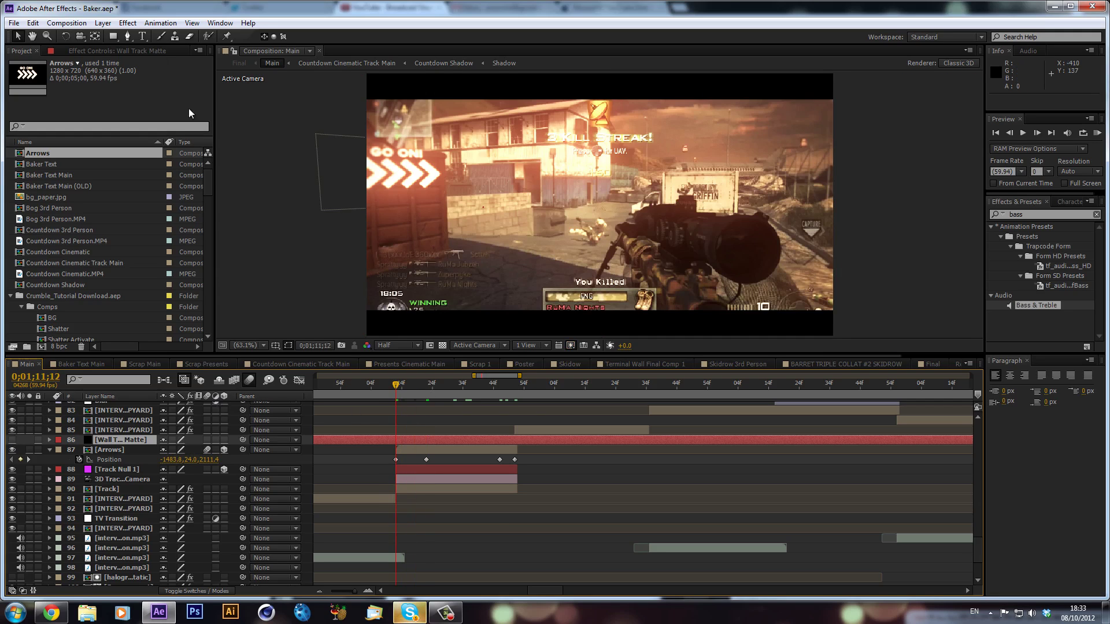
click(128, 36)
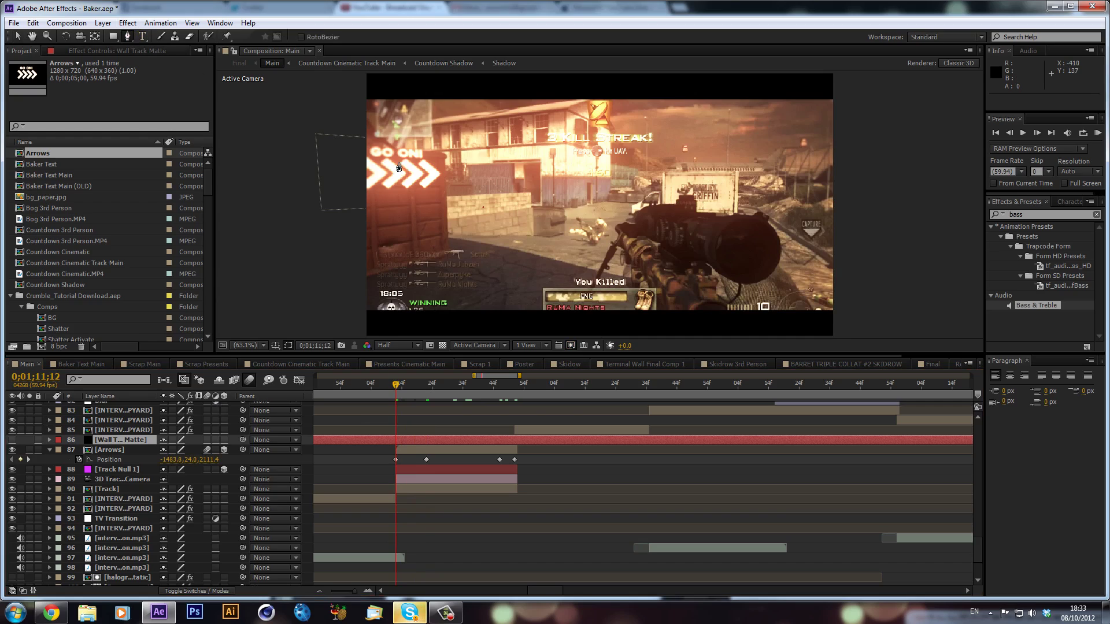
click(407, 347)
click(406, 377)
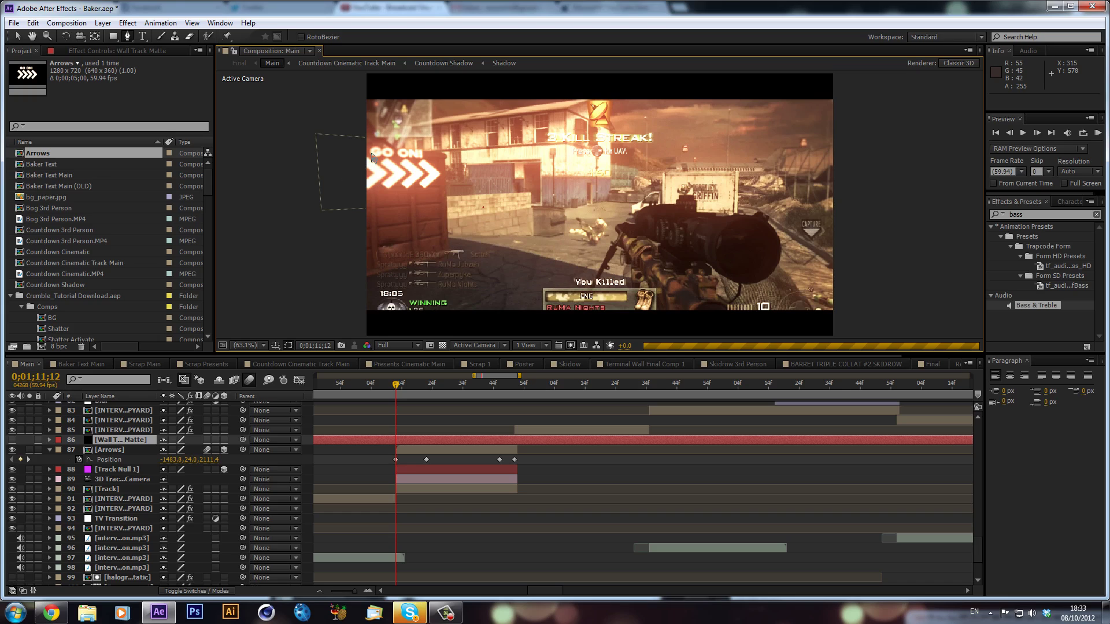
key(slash)
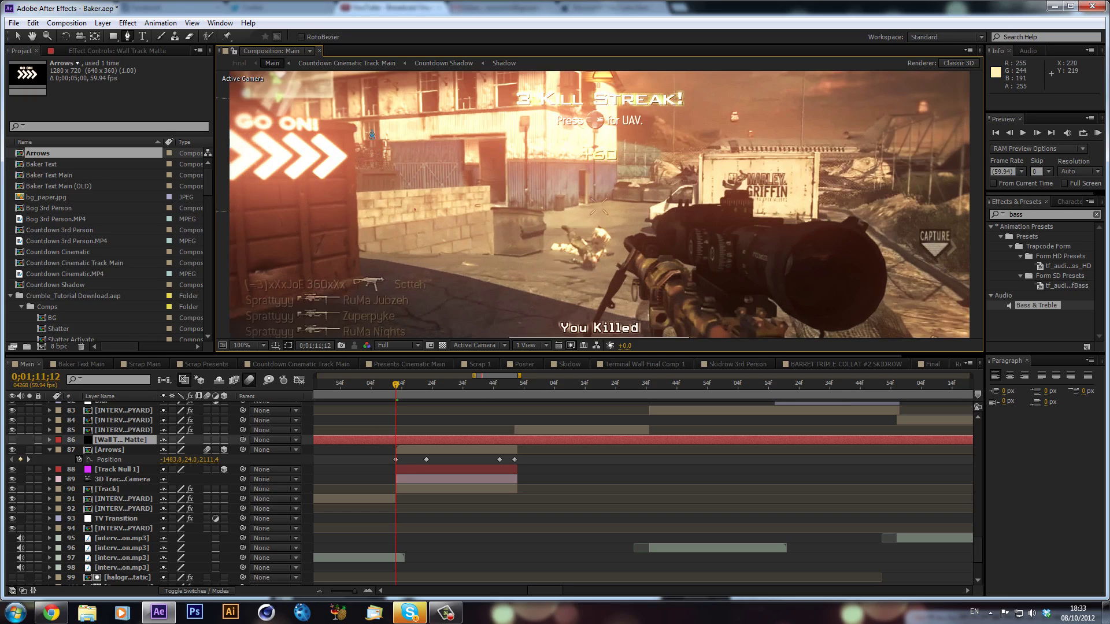
drag(335, 126, 524, 170)
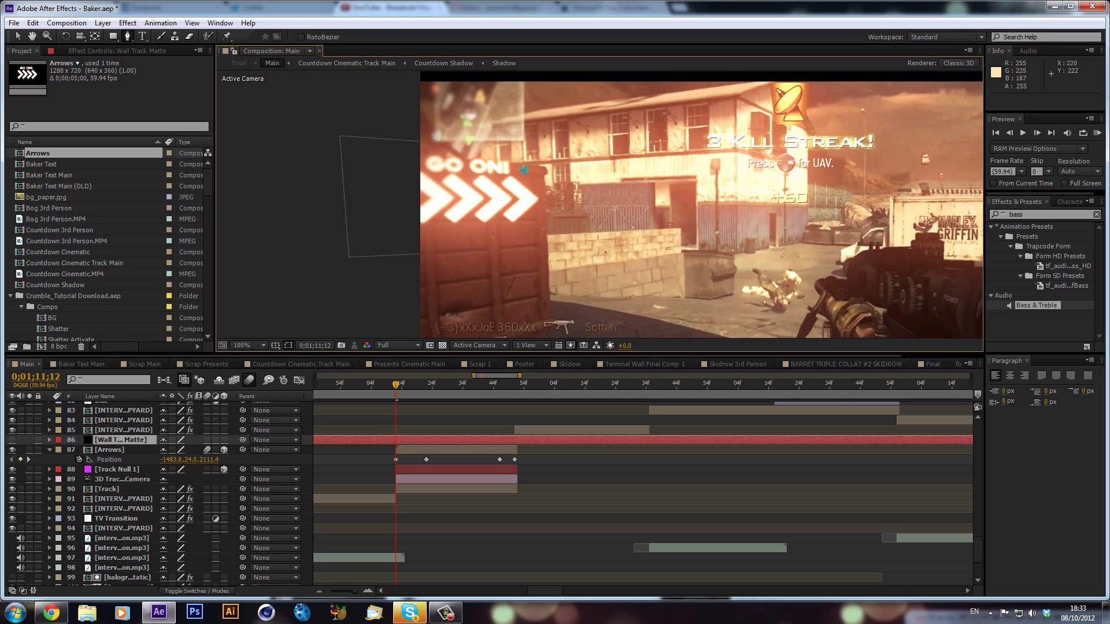
Draw a closed mask on Wall Track Matte tracing the wall's edge, then widen its left corners.
click(417, 149)
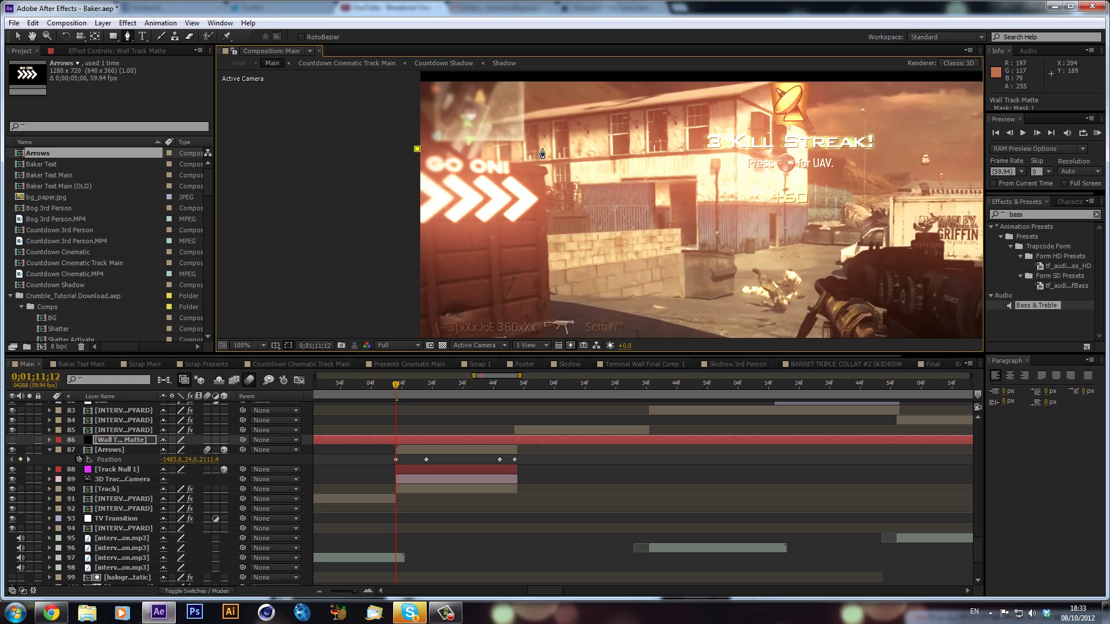
click(545, 150)
click(546, 172)
click(546, 190)
click(545, 205)
click(549, 303)
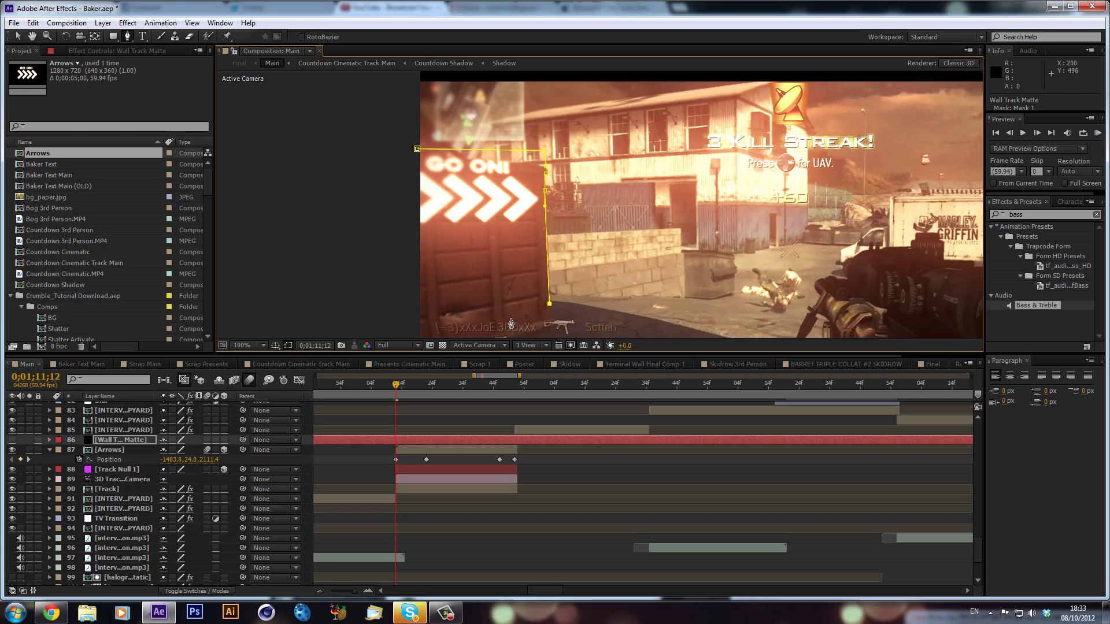
click(441, 300)
click(417, 149)
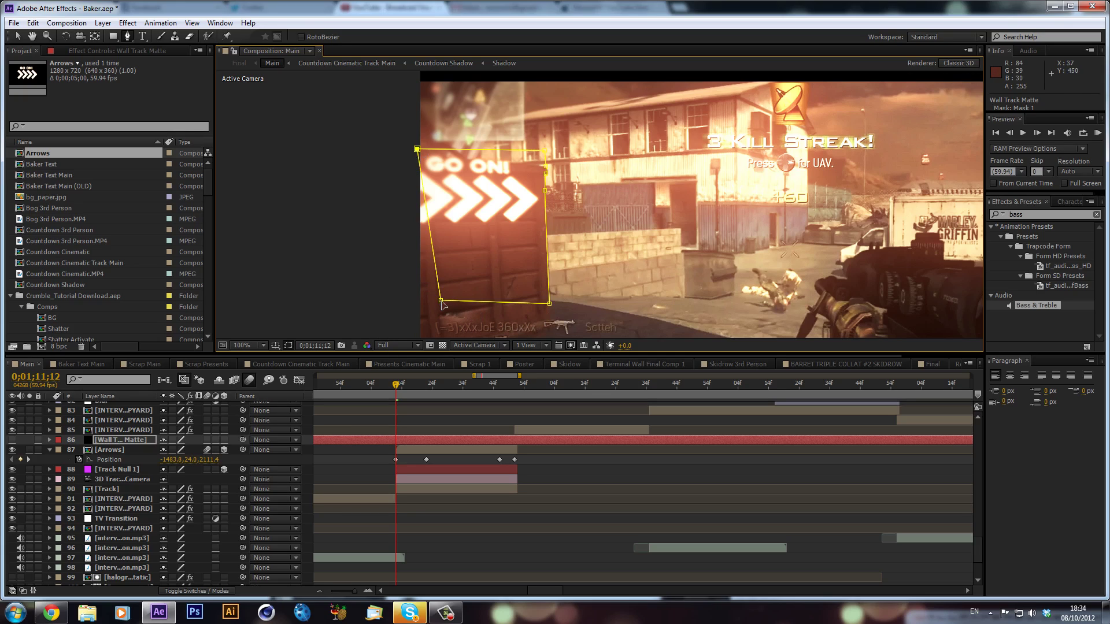
drag(441, 300, 393, 307)
drag(417, 149, 400, 155)
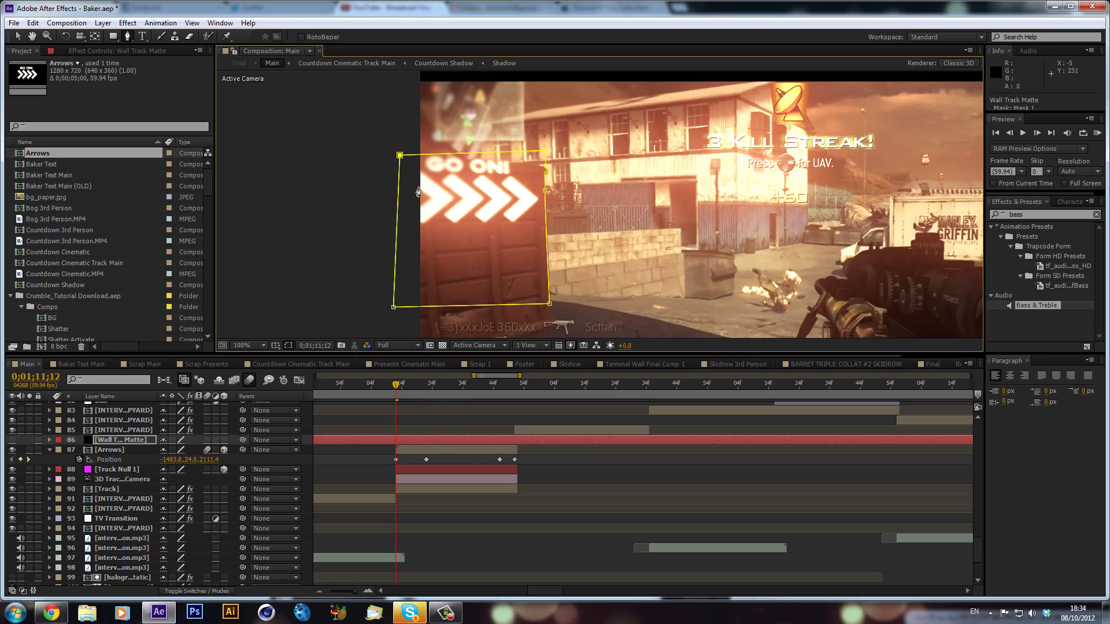
drag(399, 155, 397, 149)
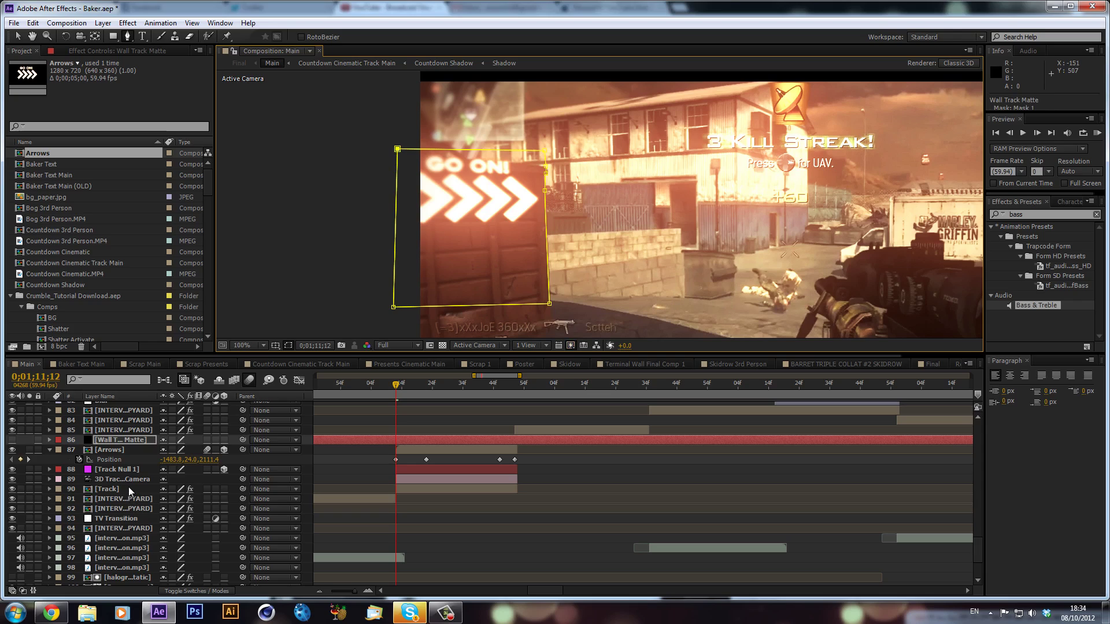
Keyframe the Mask Path and shift the mask left at a later frame to follow the wall.
key(m)
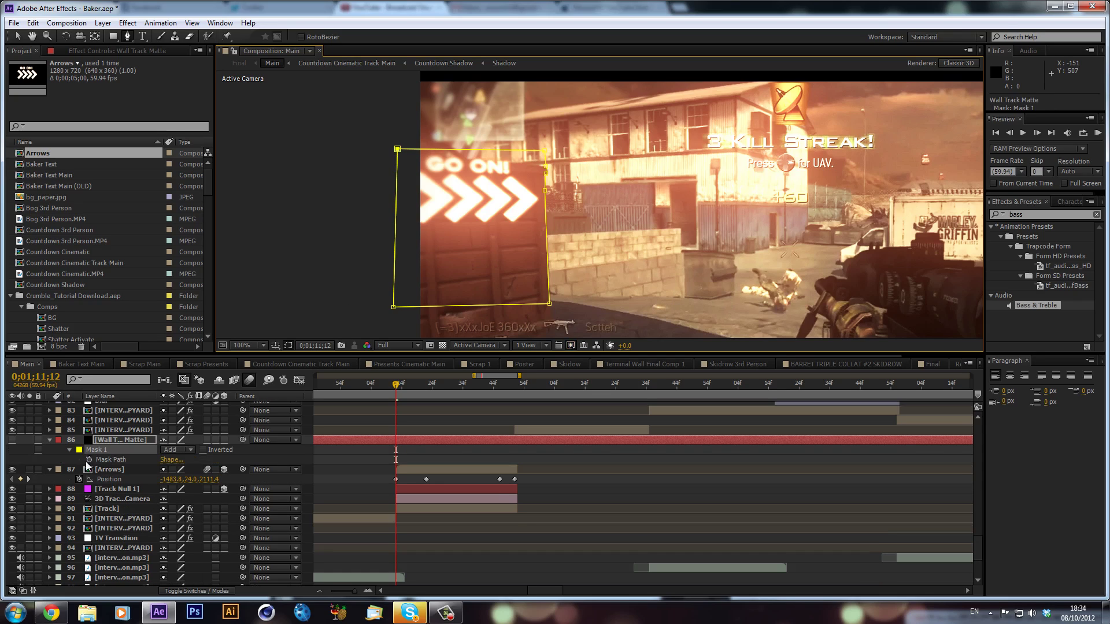
click(89, 460)
click(428, 385)
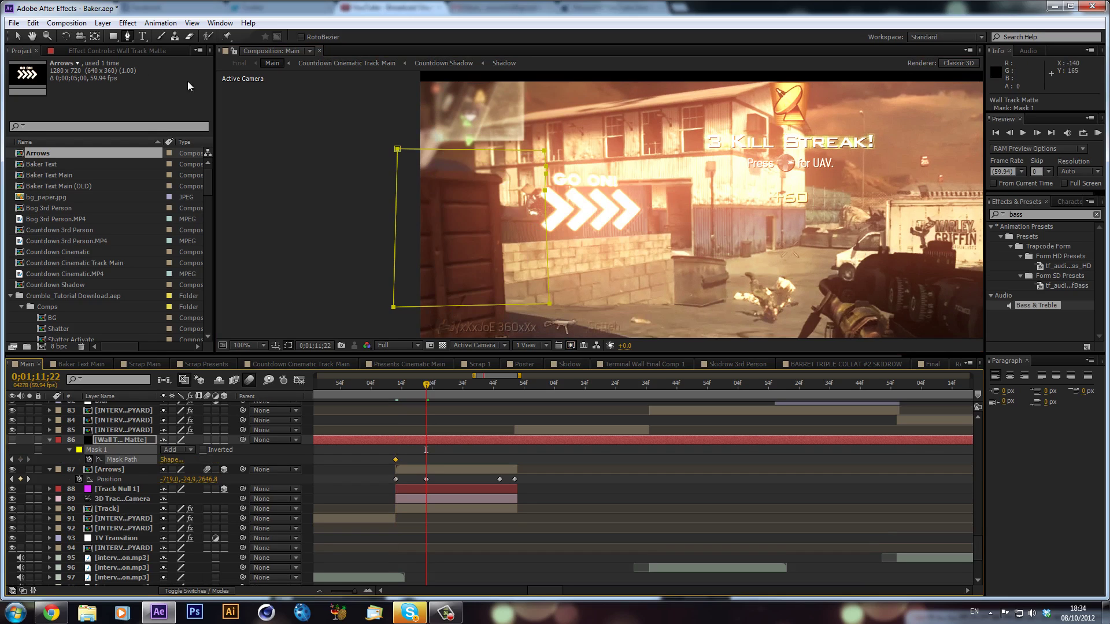
key(v)
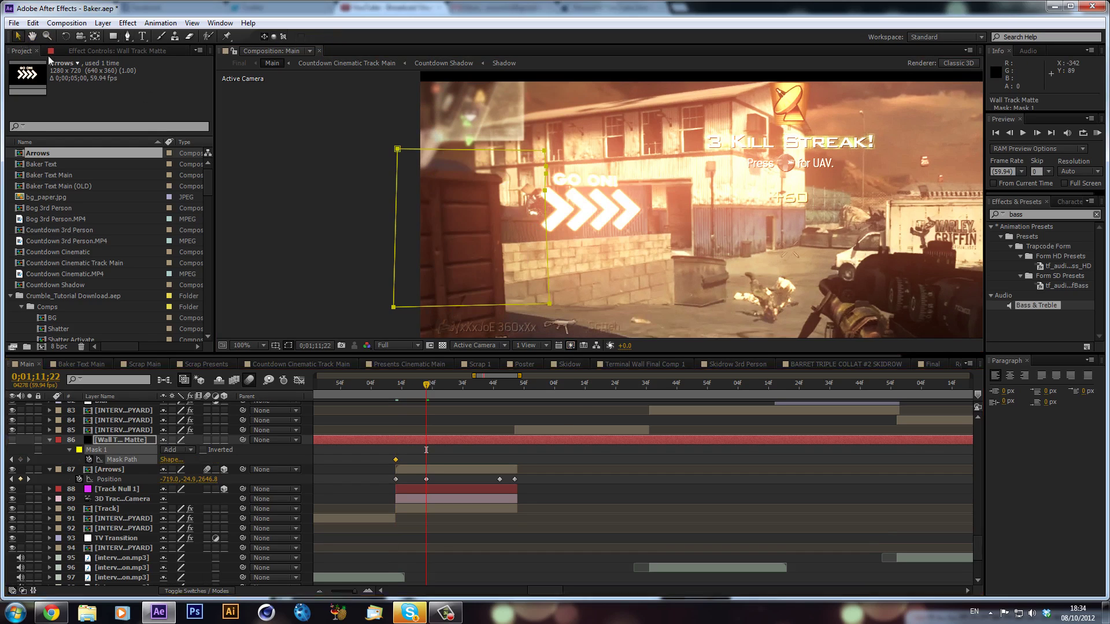
double_click(545, 247)
drag(546, 248, 499, 258)
key(Return)
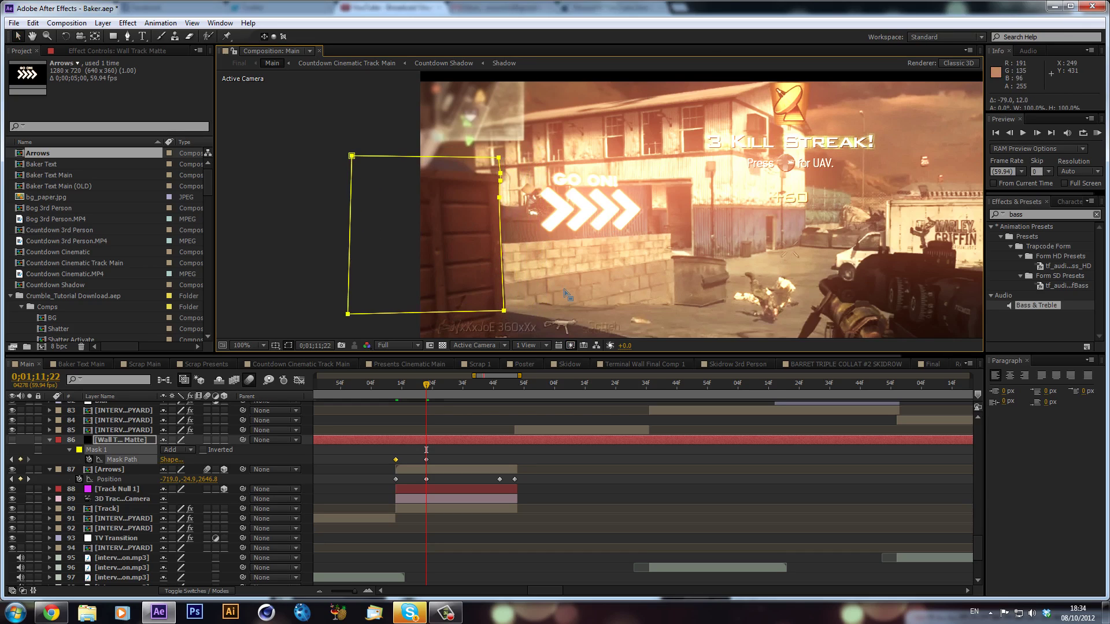
Trim Wall Track Matte to start at its first mask keyframe (0;01;11;12) and end at 0;01;11;22.
double_click(398, 440)
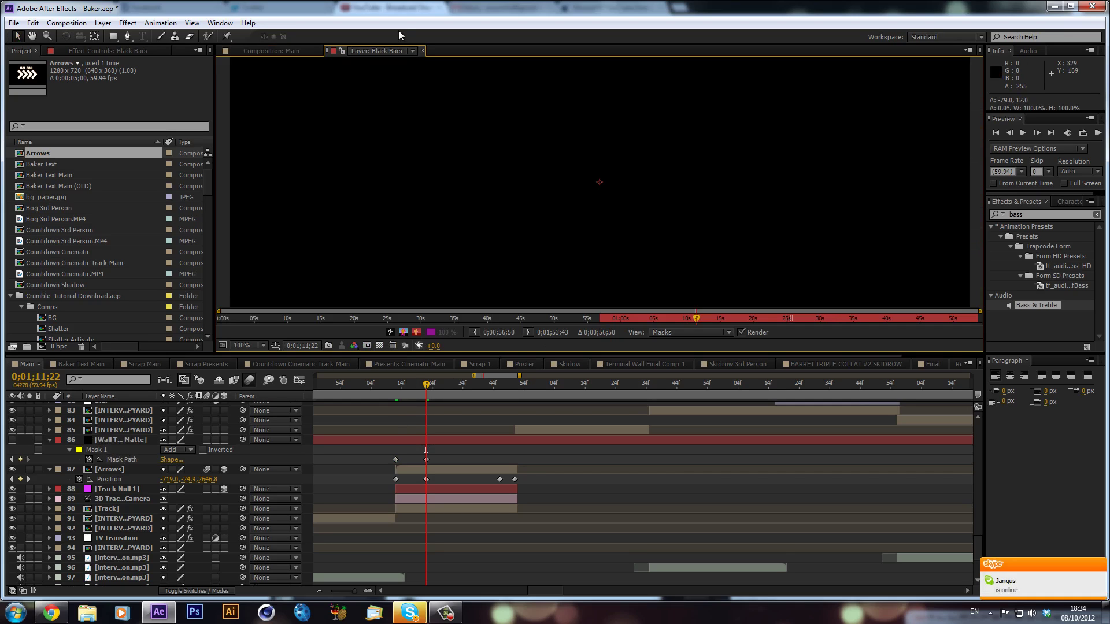
click(424, 51)
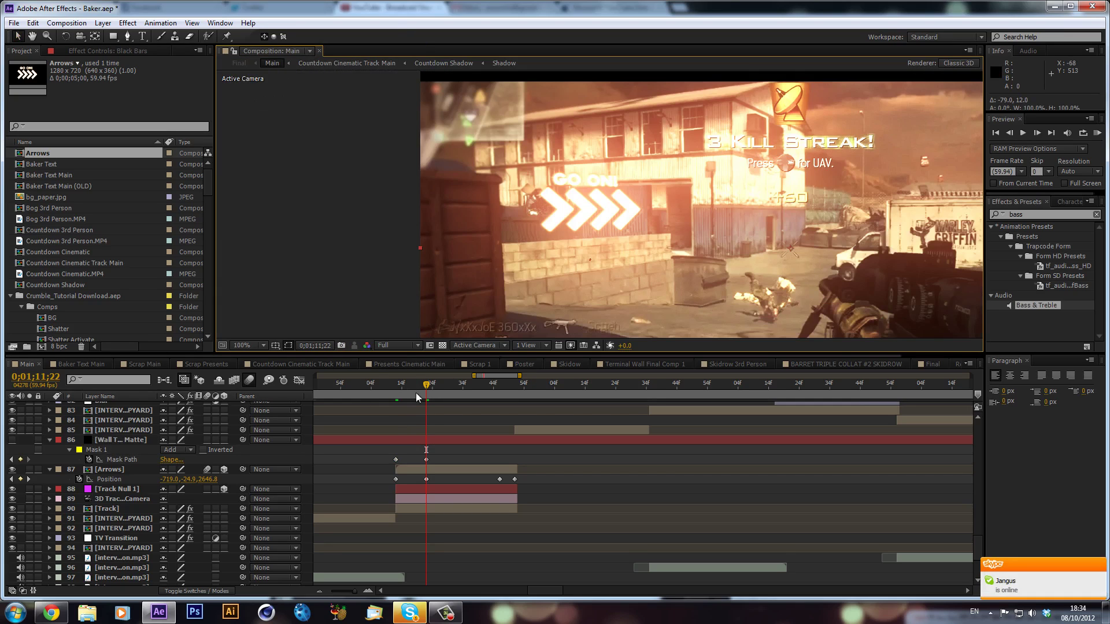
click(415, 382)
click(116, 460)
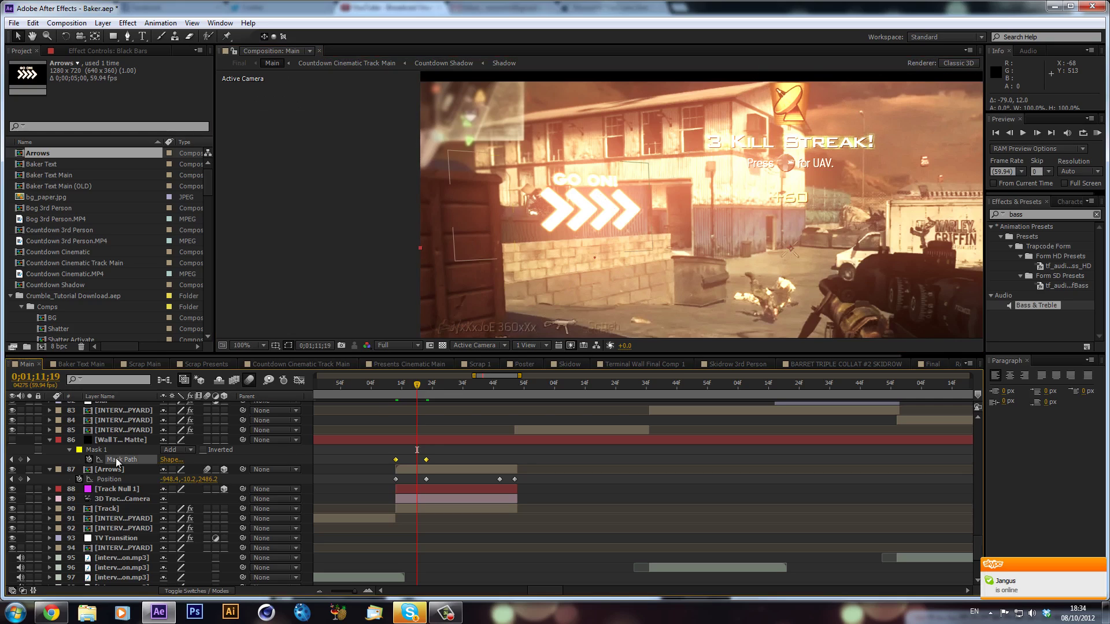
click(116, 451)
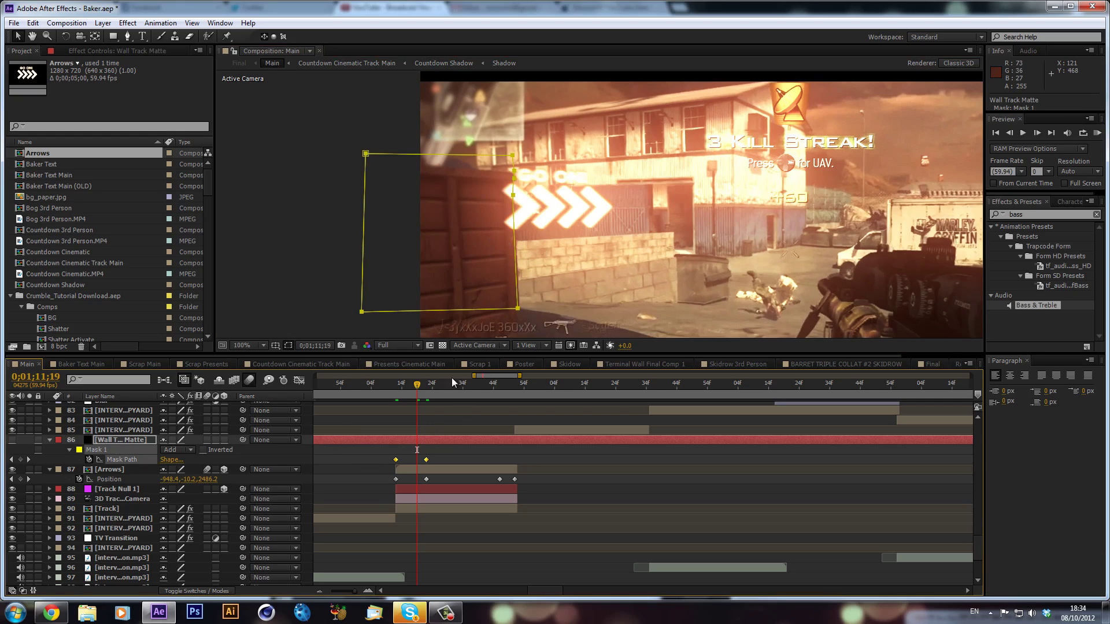
click(393, 387)
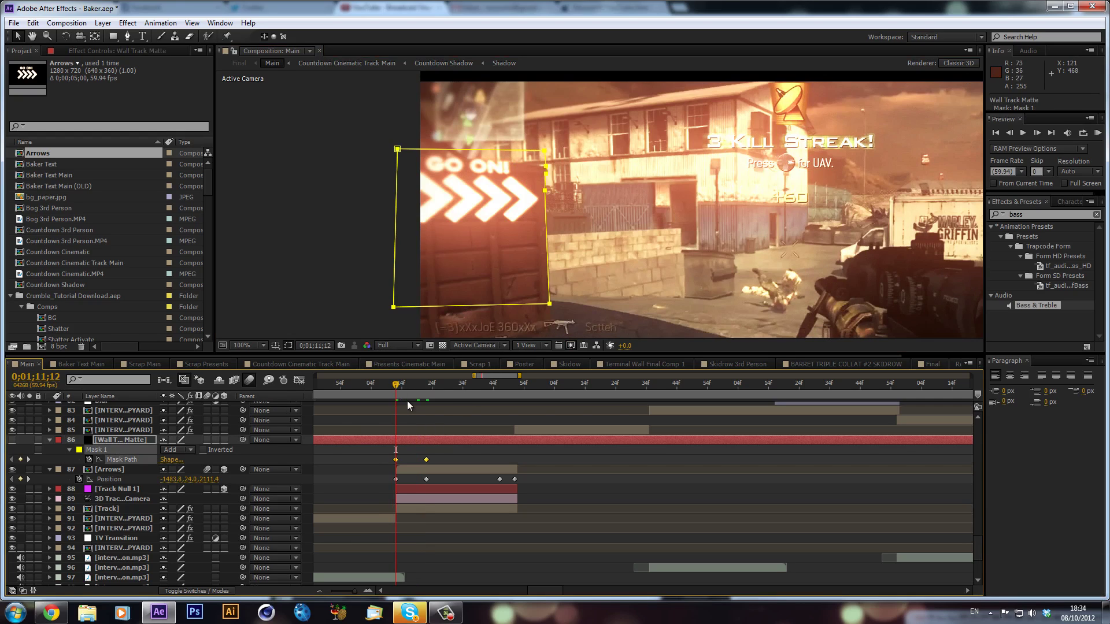
key(alt+bracketleft)
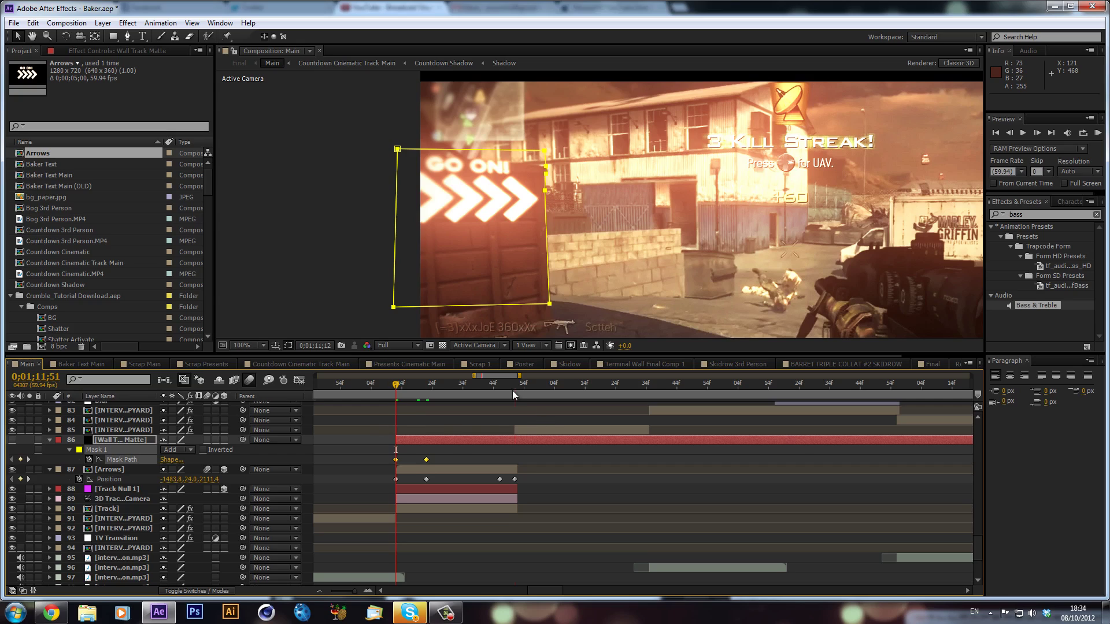
click(513, 390)
key(alt+bracketright)
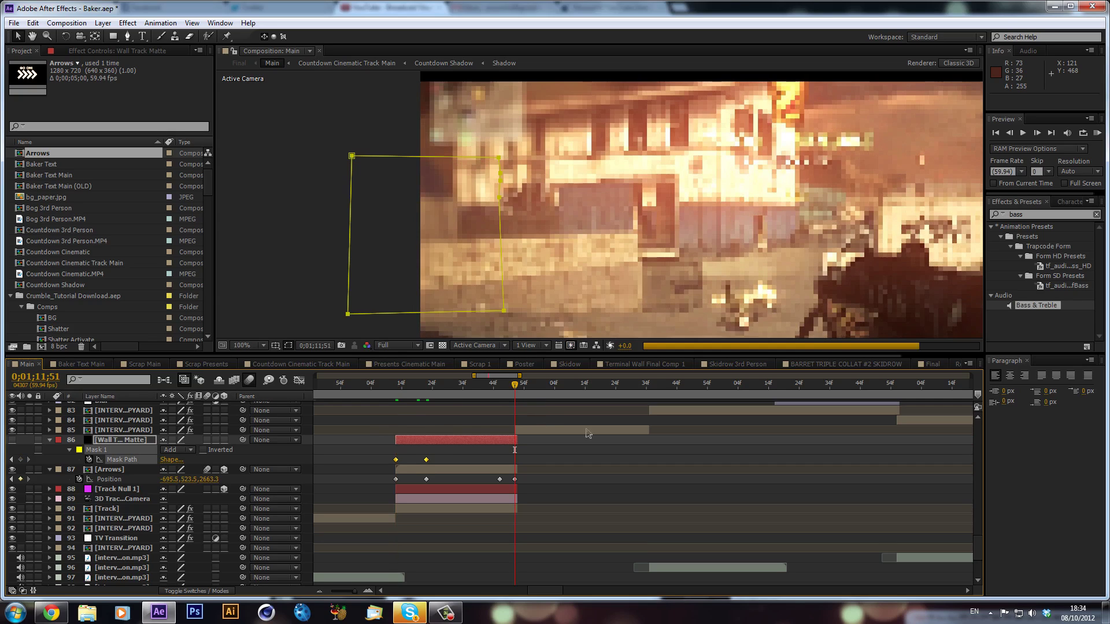
drag(395, 388, 426, 389)
key(alt+bracketright)
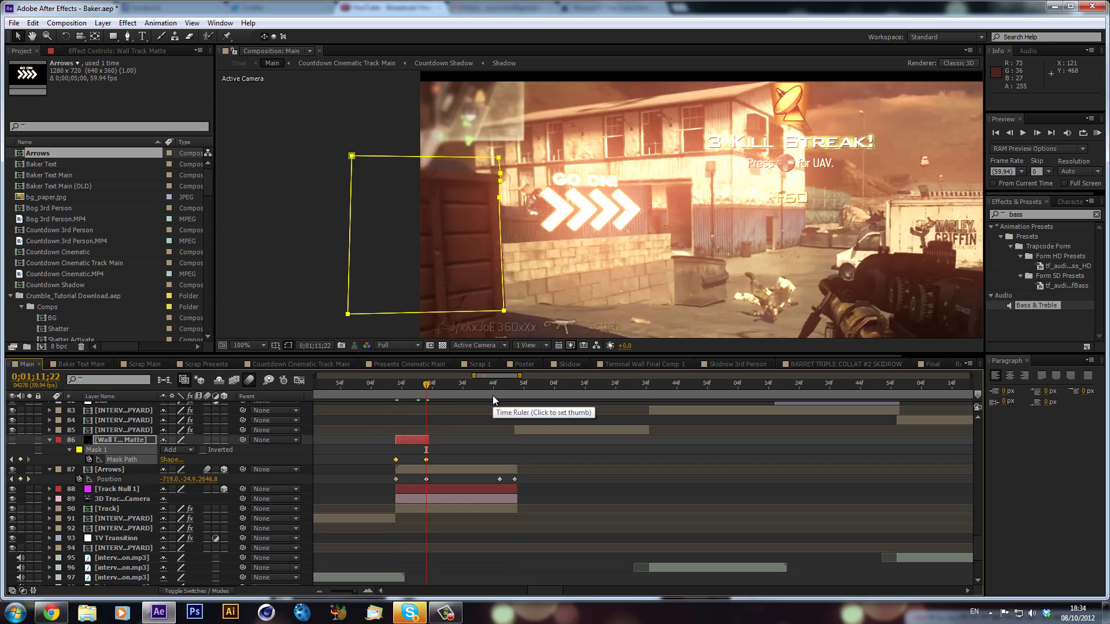
Duplicate the Arrows layer with Edit > Duplicate and drag Wall Track Matte directly above the lower copy.
click(116, 470)
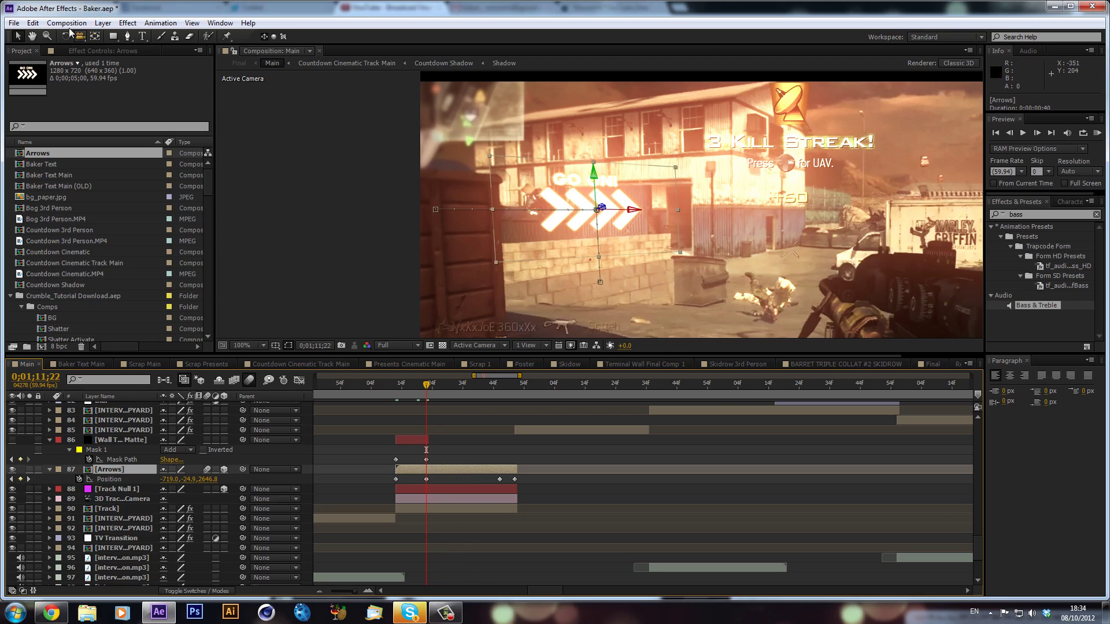
click(33, 23)
click(64, 164)
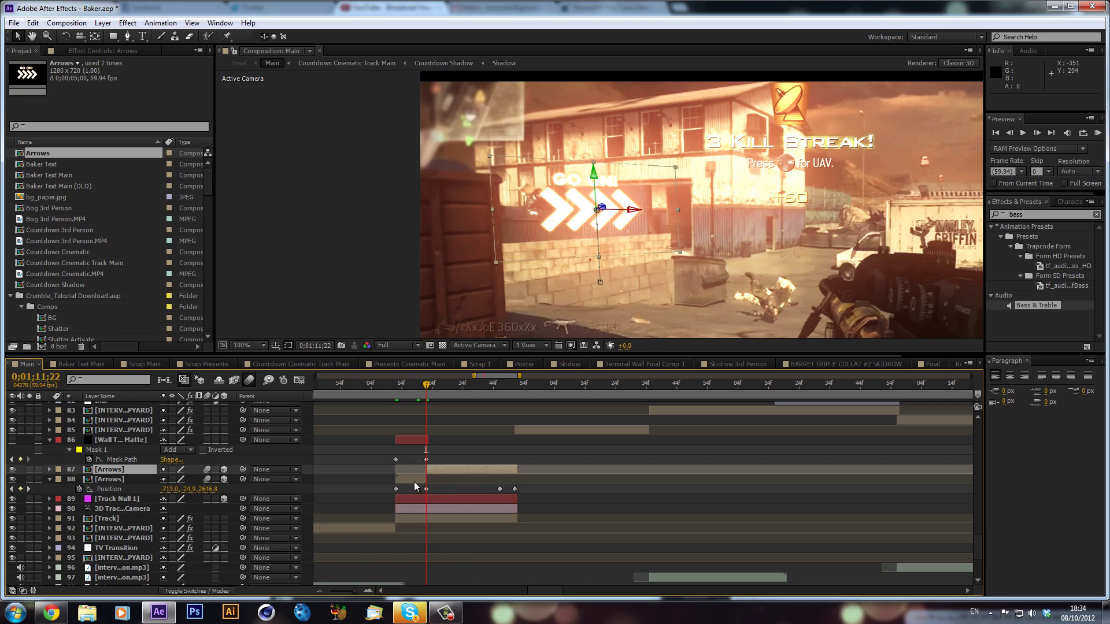
click(416, 484)
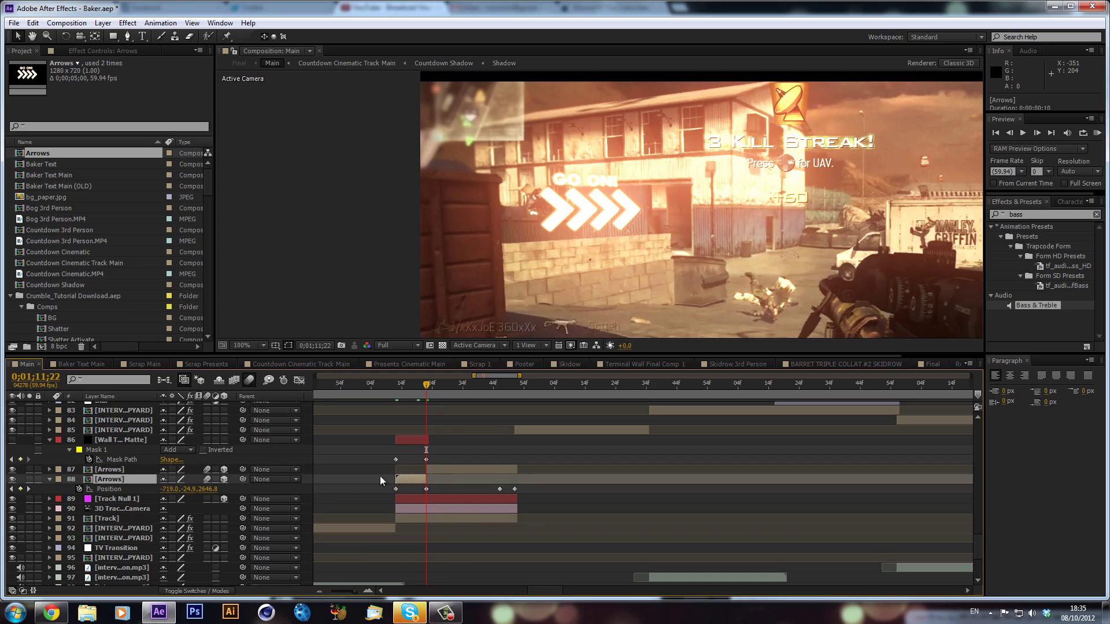
drag(124, 438, 134, 469)
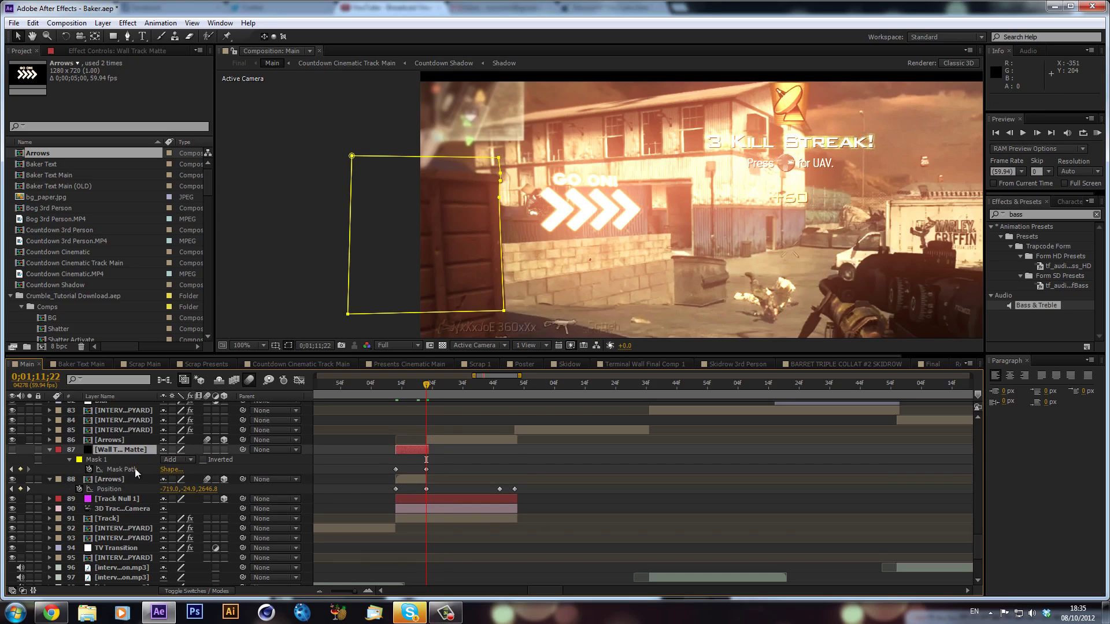
Set the lower Arrows copy's track matte to Alpha Inverted Matte, checking it at 0;01;11;18 and 0;01;11;40.
click(124, 478)
key(F4)
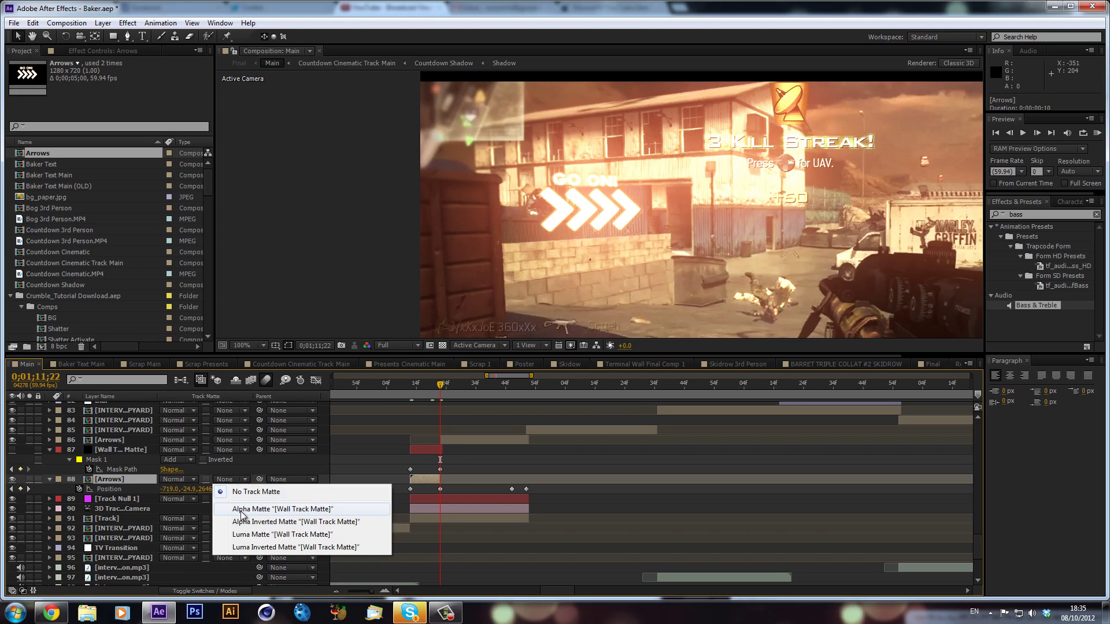
click(242, 509)
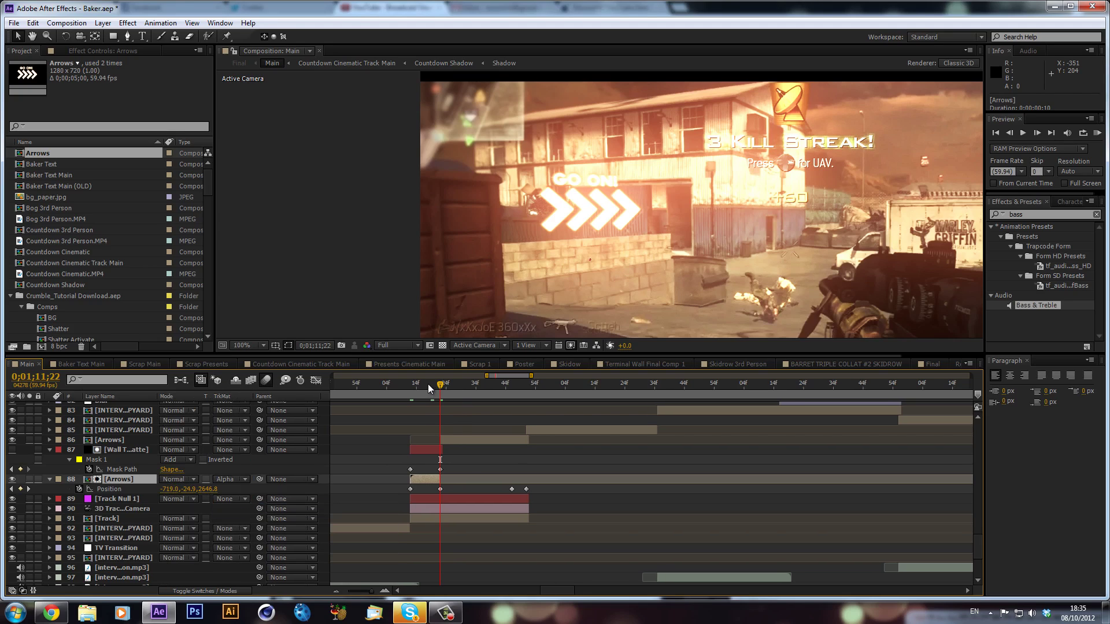
click(428, 384)
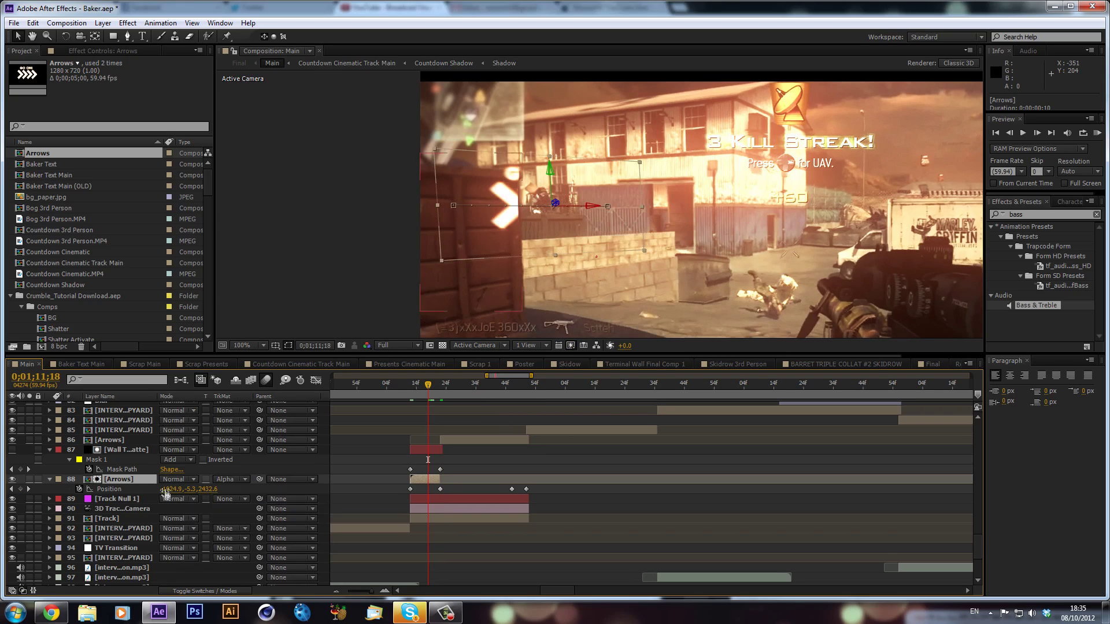
click(224, 479)
click(248, 522)
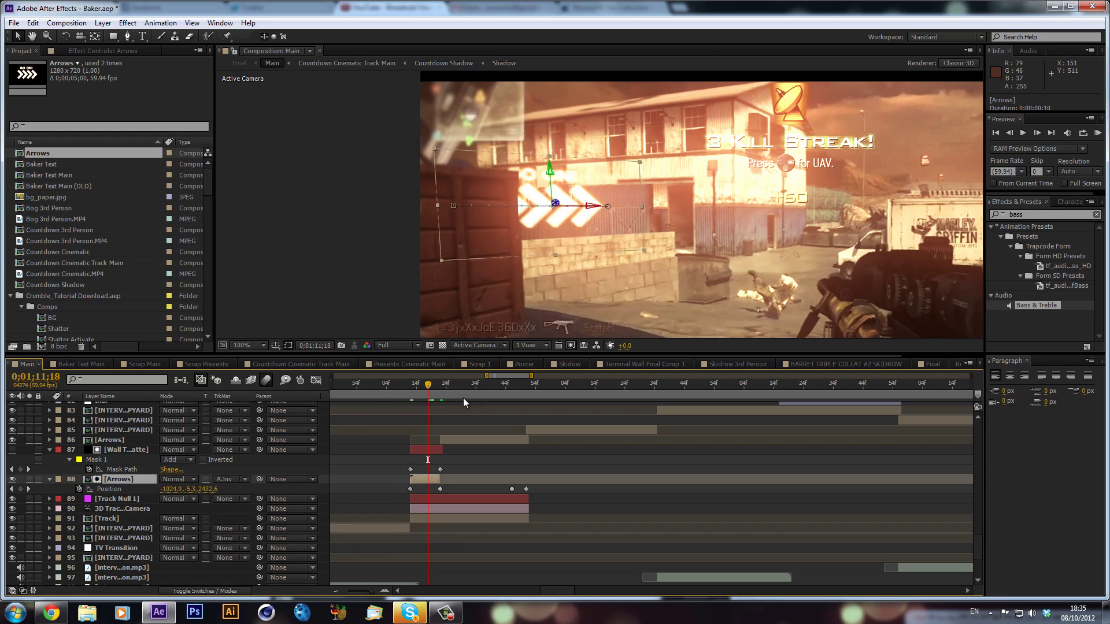
click(494, 394)
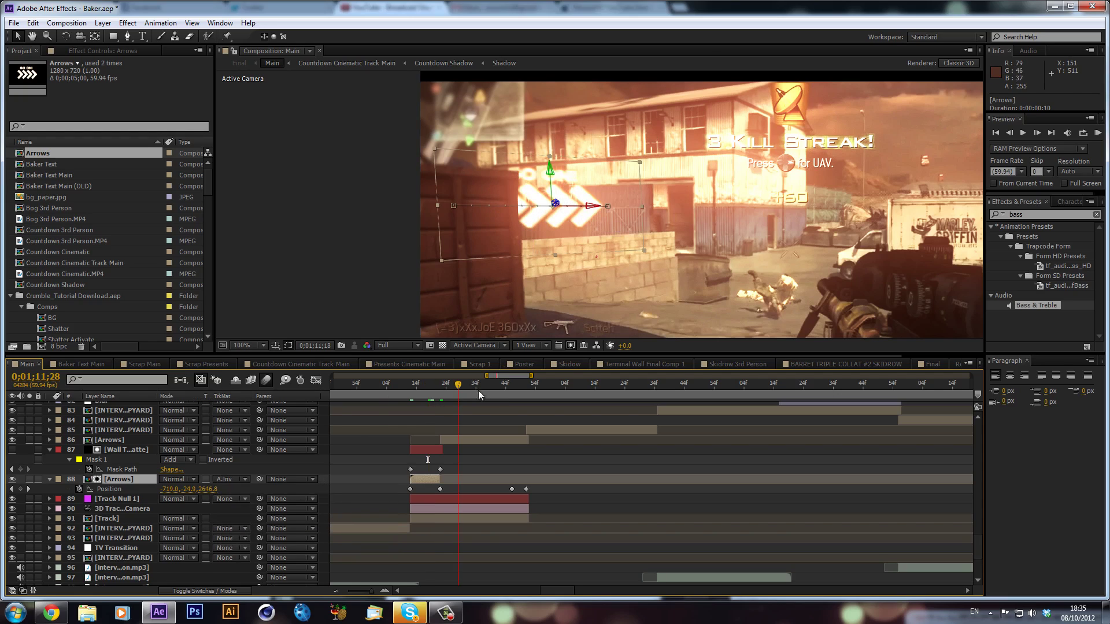
Duplicate the Wall Track Matte layer and move the copy to the top of the stack.
click(417, 450)
key(ctrl+d)
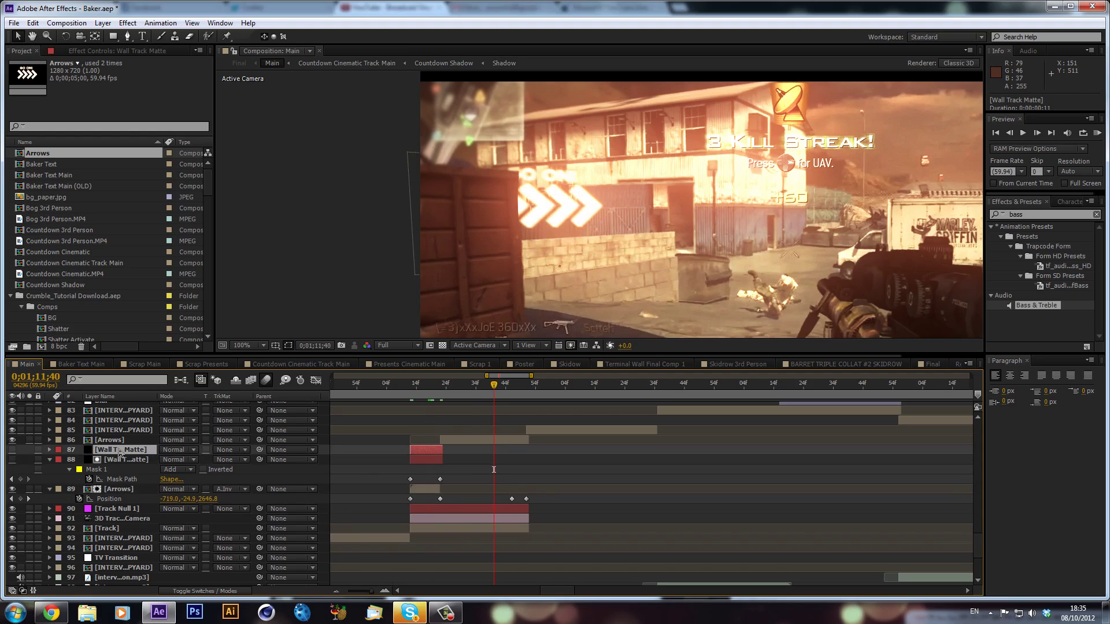
drag(122, 451, 127, 432)
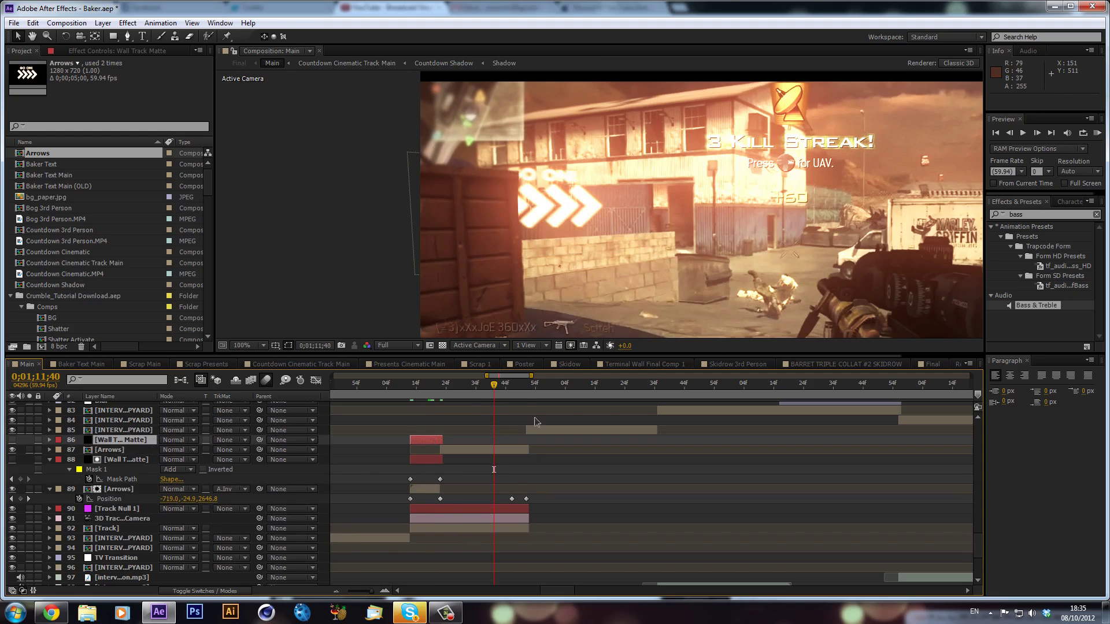
Split the upper Arrows layer at 0;01;11;46 and trim the matte copy to start there.
click(508, 390)
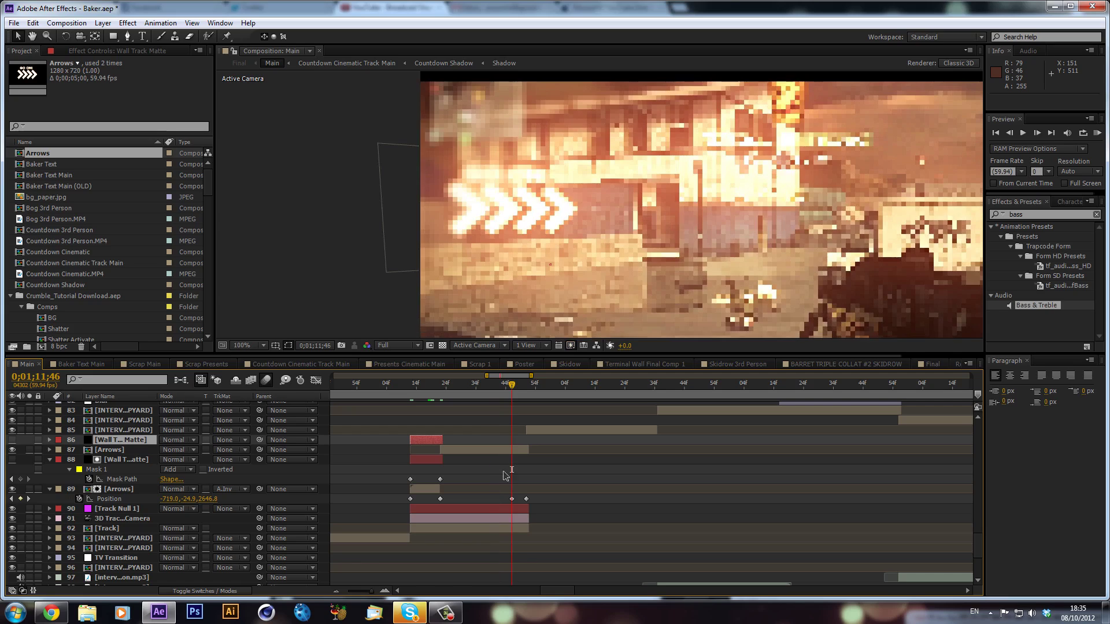
click(510, 452)
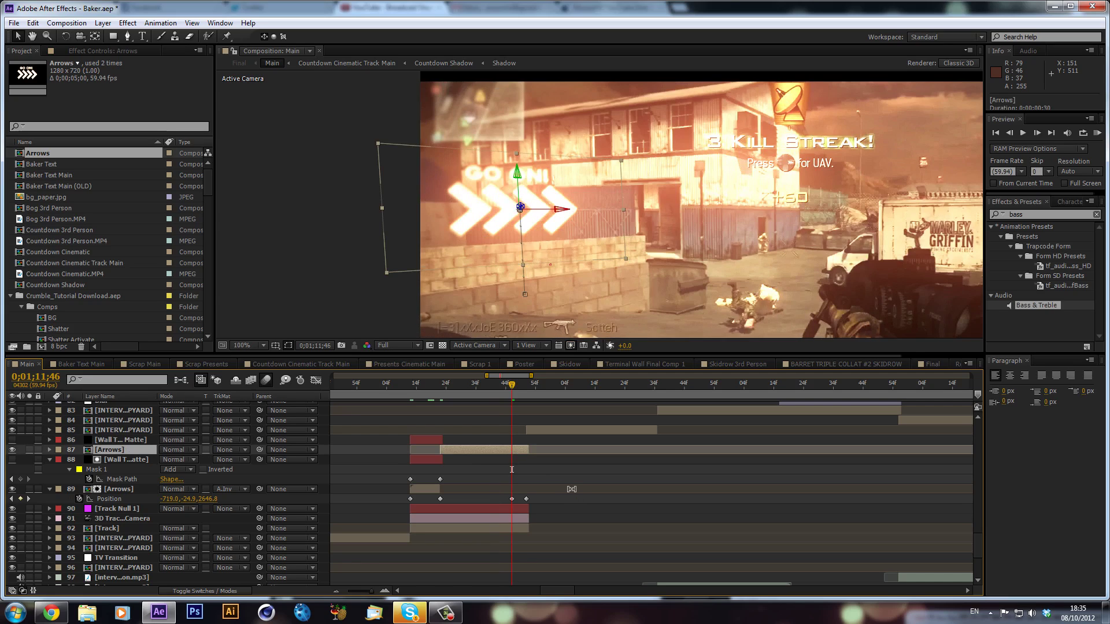
click(33, 23)
click(58, 186)
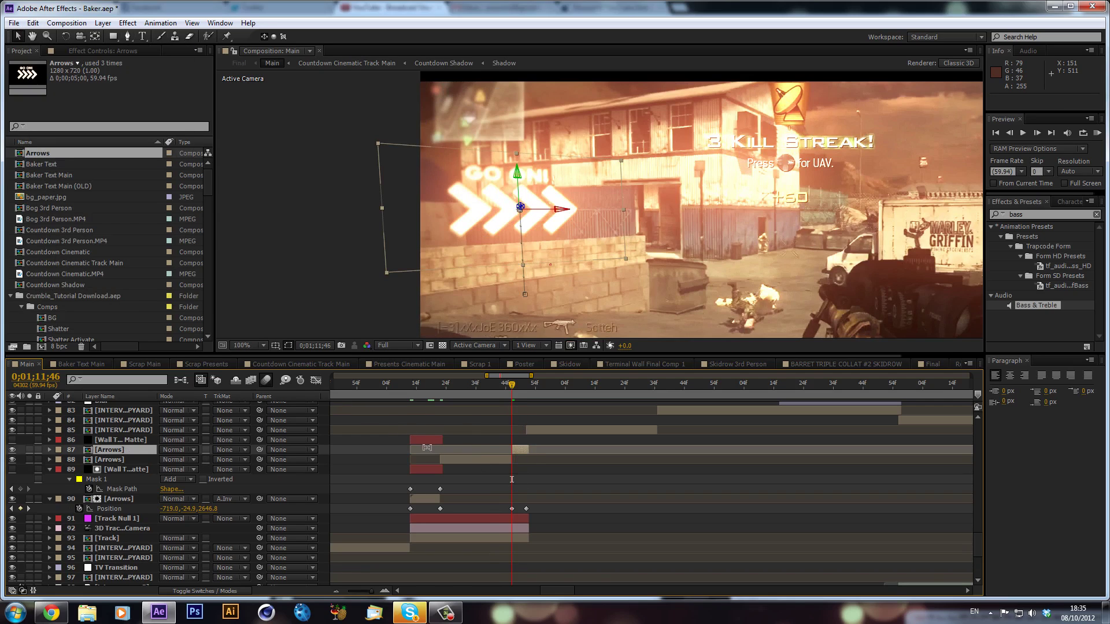
key(ctrl+Up)
key(bracketleft)
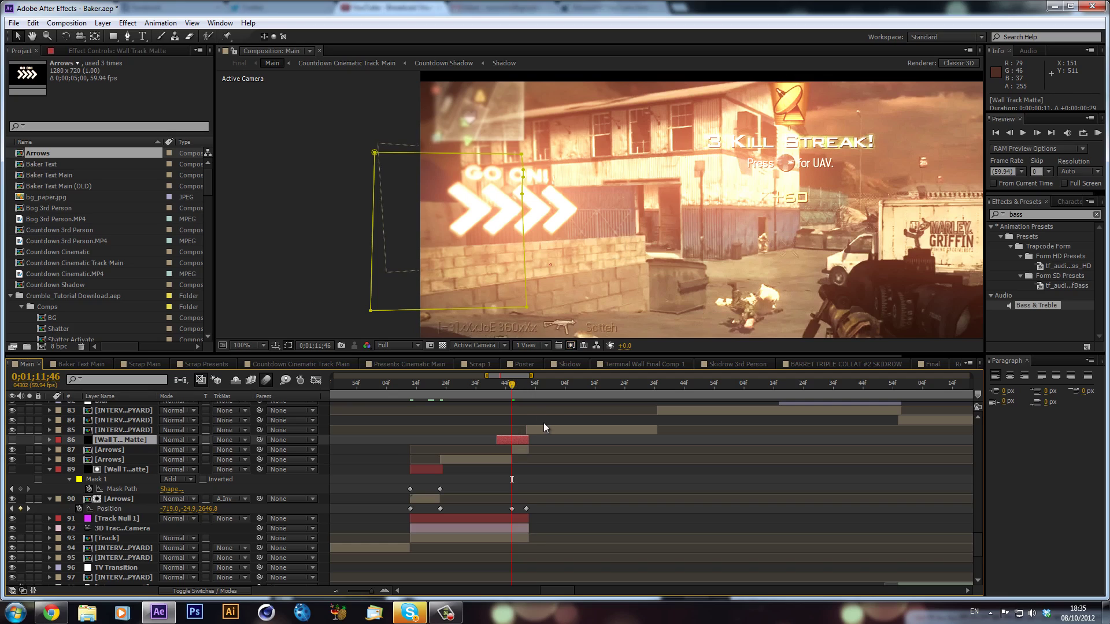
key(alt+bracketleft)
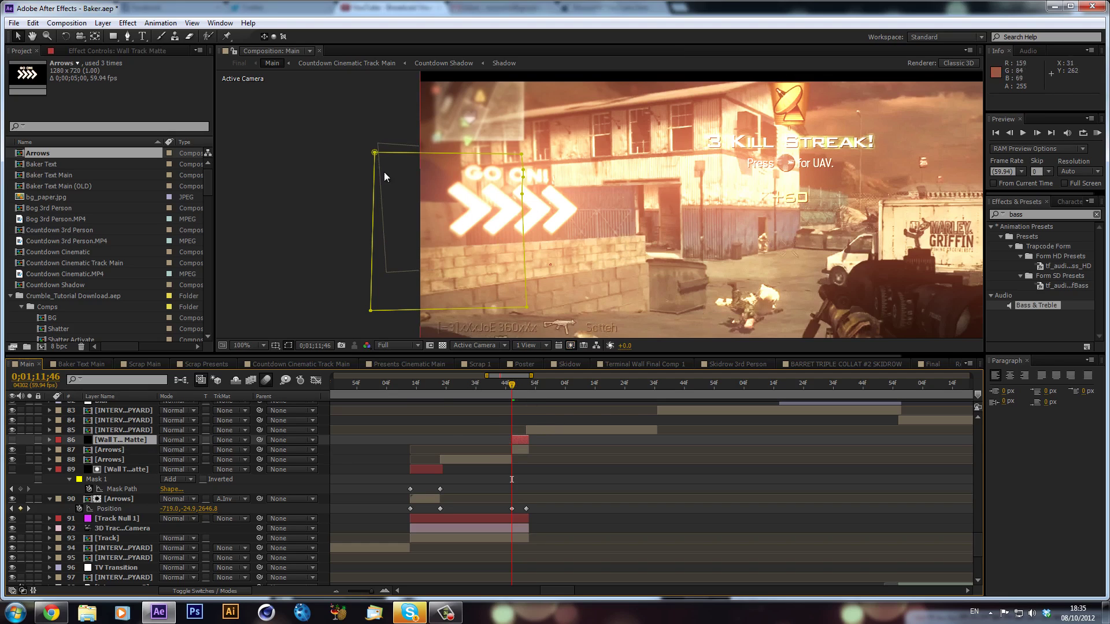
Draw a four-point mask around the low wall on the matte copy and keyframe its path.
key(m)
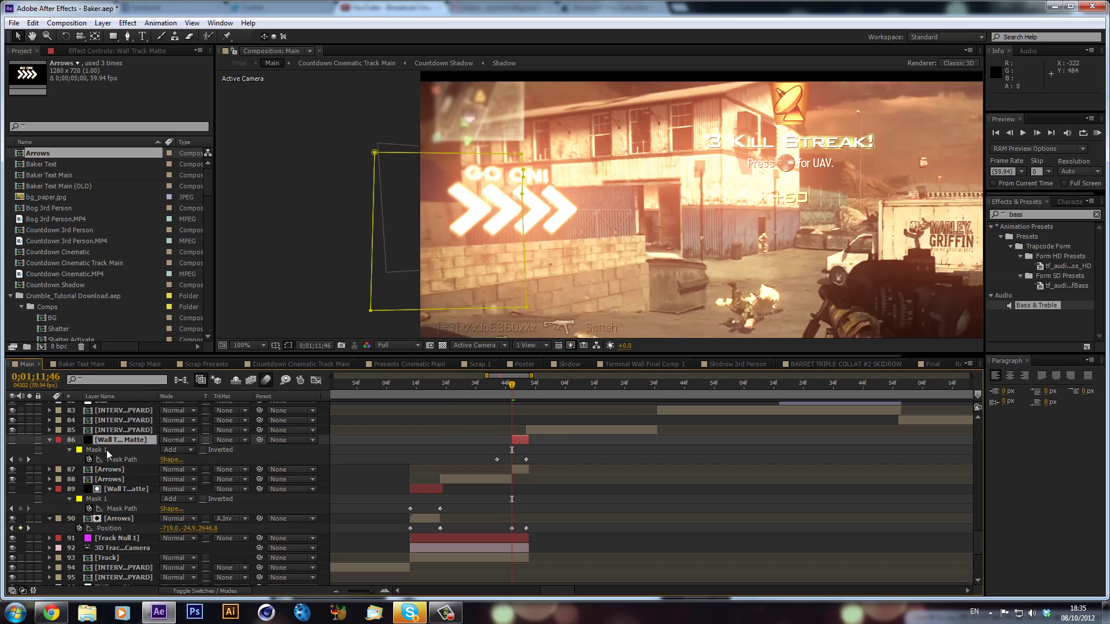
key(m)
click(127, 36)
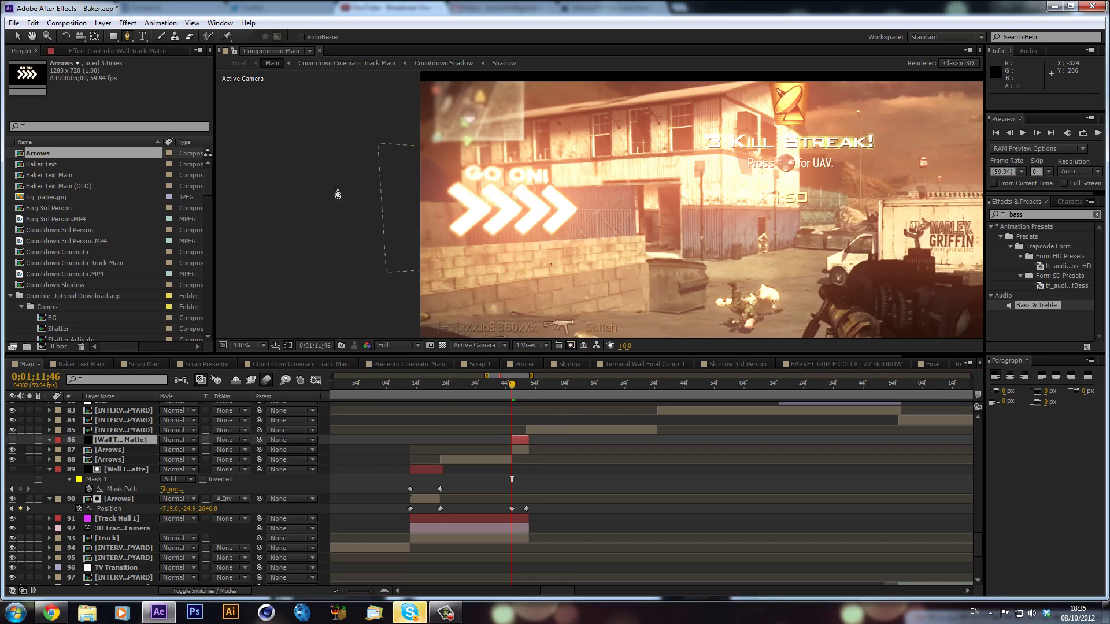
click(433, 247)
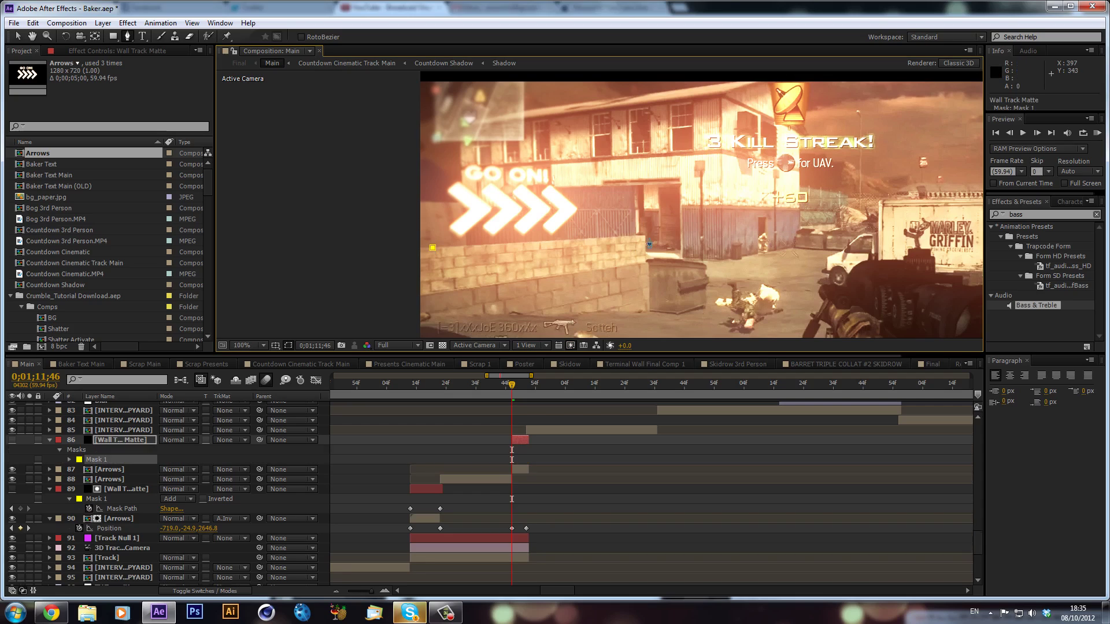
click(642, 234)
click(672, 327)
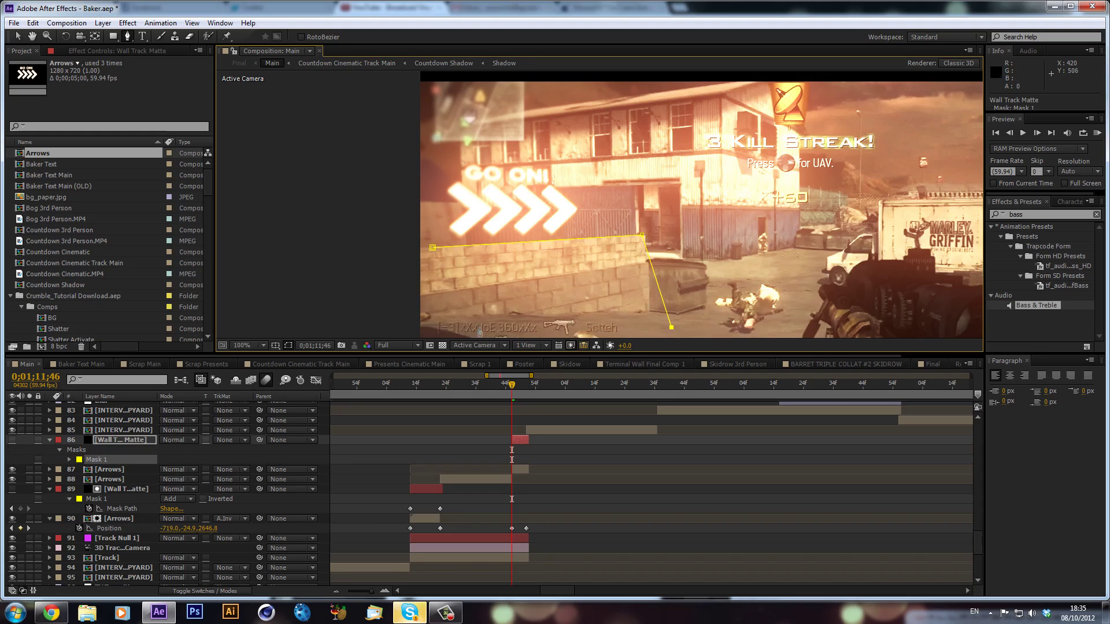
click(445, 335)
click(433, 247)
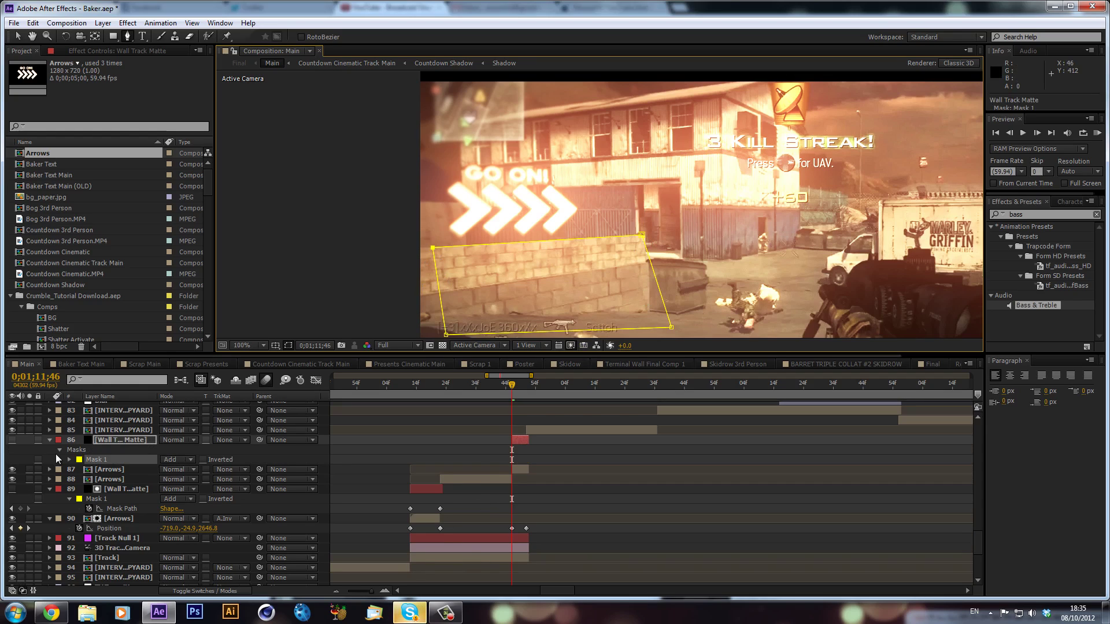
key(alt+shift+m)
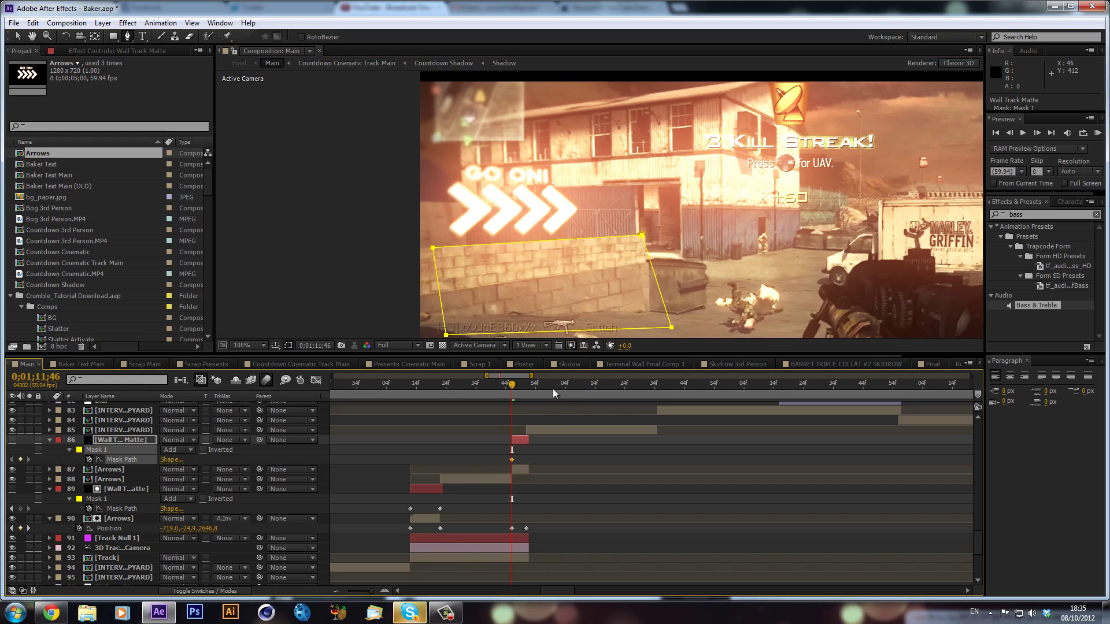
At 0;01;11;51, nudge the wall mask slightly up and left with Free Transform.
click(527, 385)
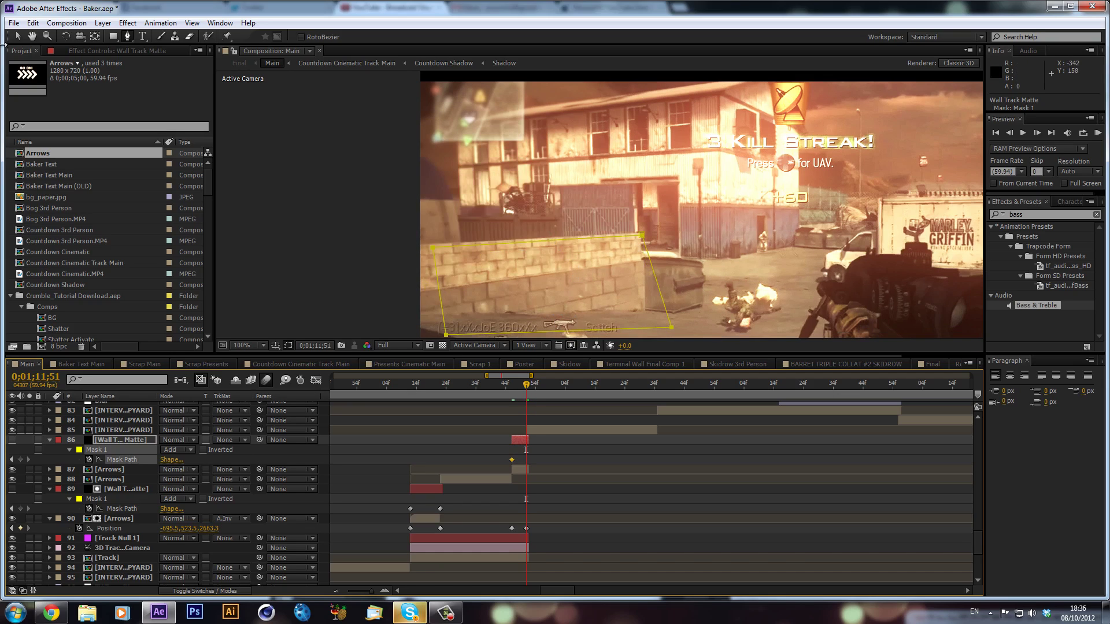
click(18, 35)
double_click(528, 260)
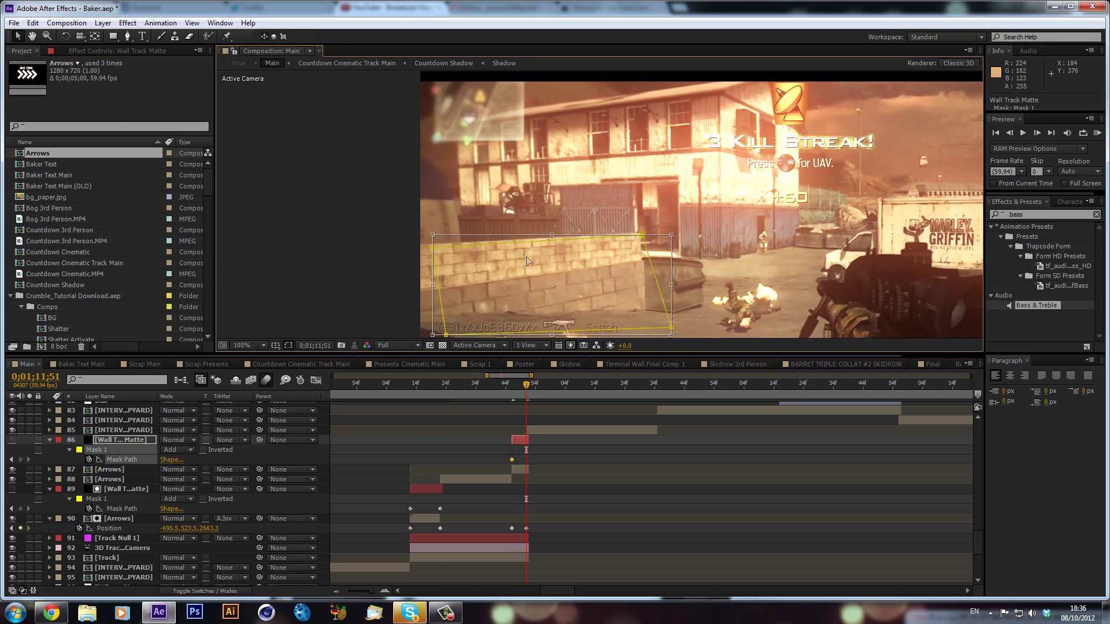
drag(527, 260, 520, 258)
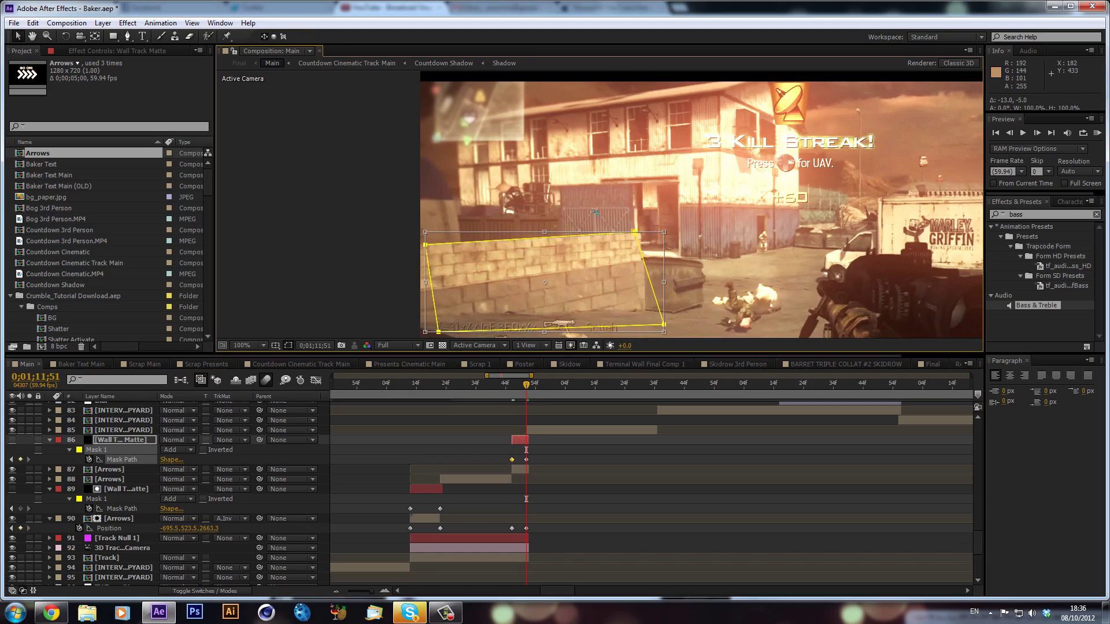
key(Return)
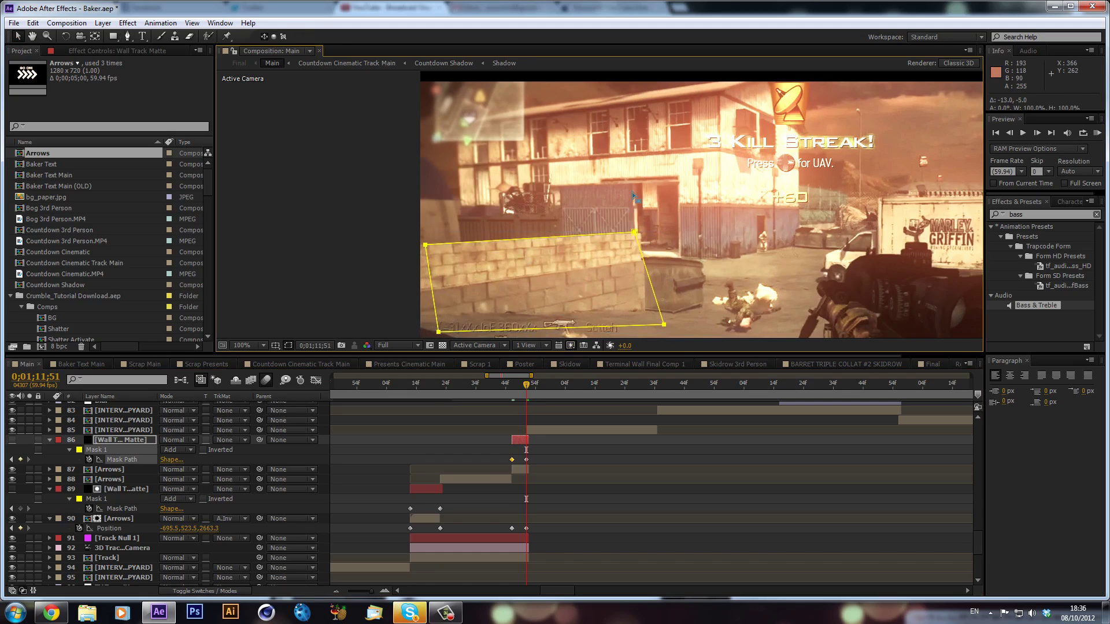
Set Arrows layer 87's track matte to Alpha Inverted Matte.
click(518, 472)
click(240, 468)
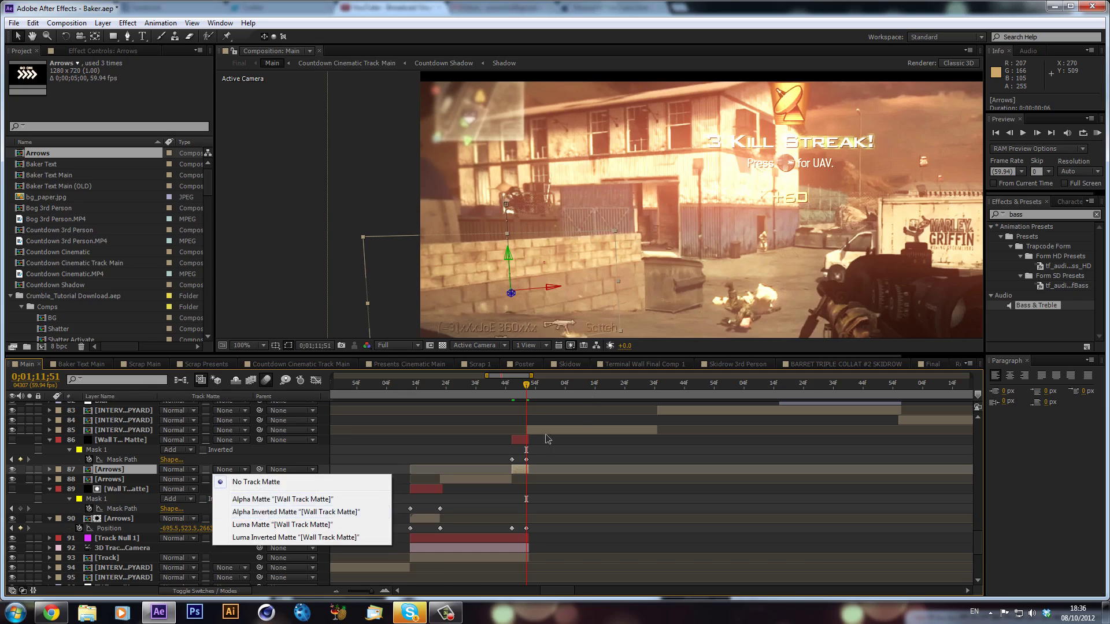
click(296, 512)
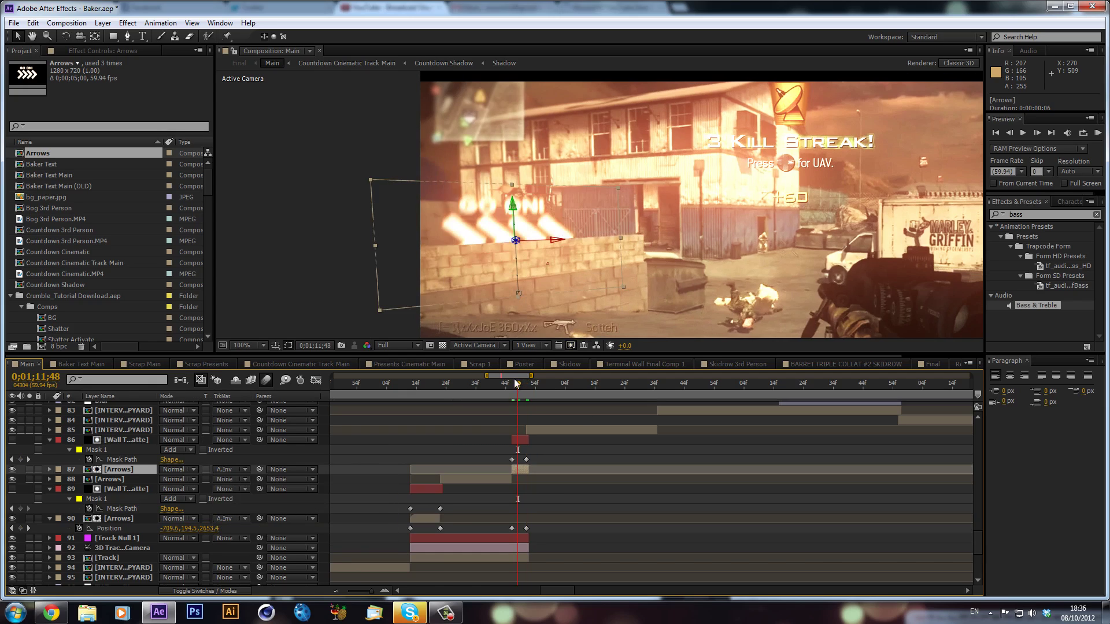
Give wall matte layer 89's mask a 1-pixel feather.
click(120, 441)
shift+click(126, 489)
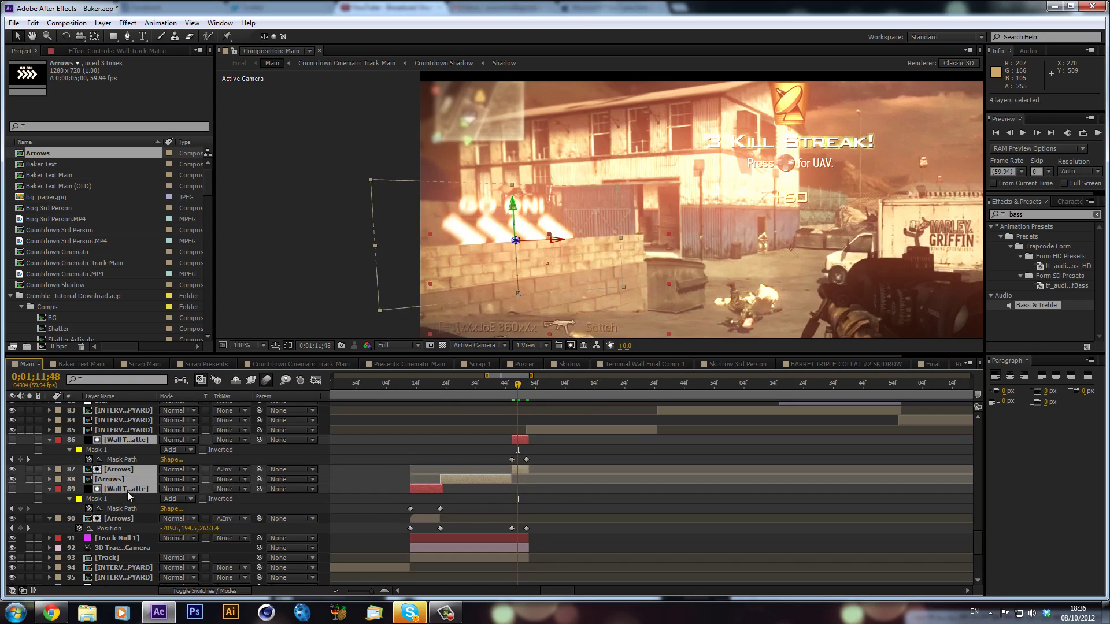
click(133, 442)
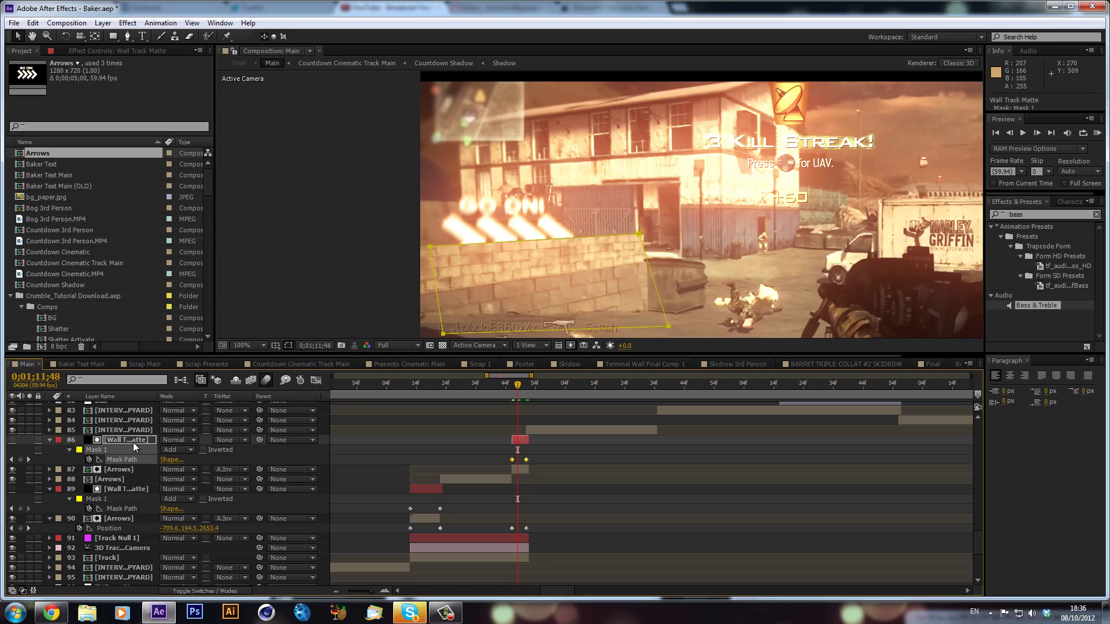
ctrl+click(130, 487)
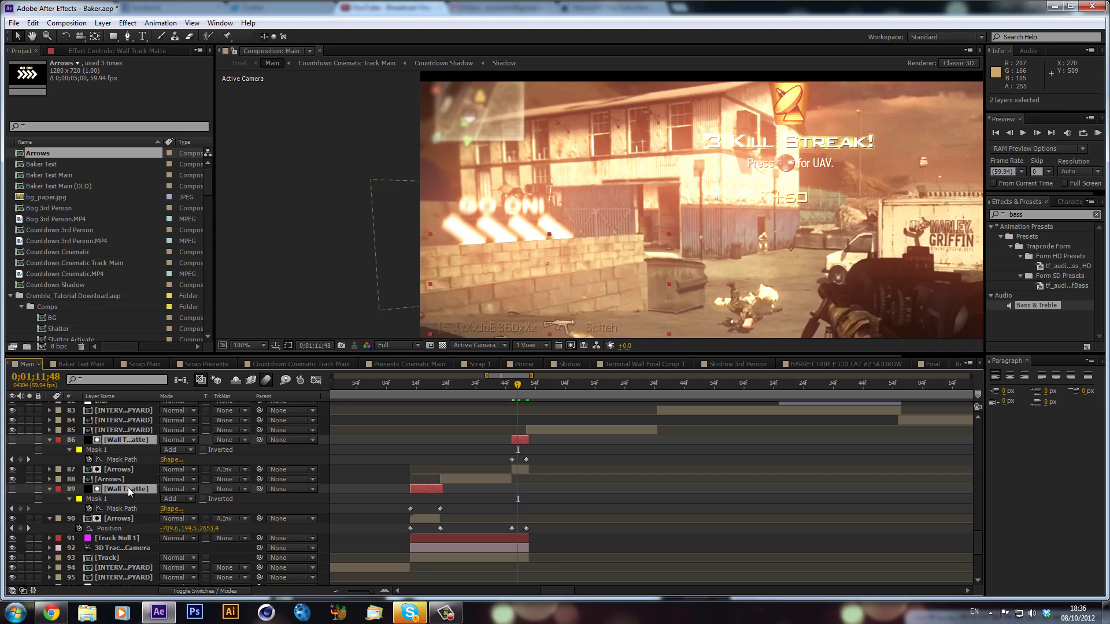
key(f)
click(174, 509)
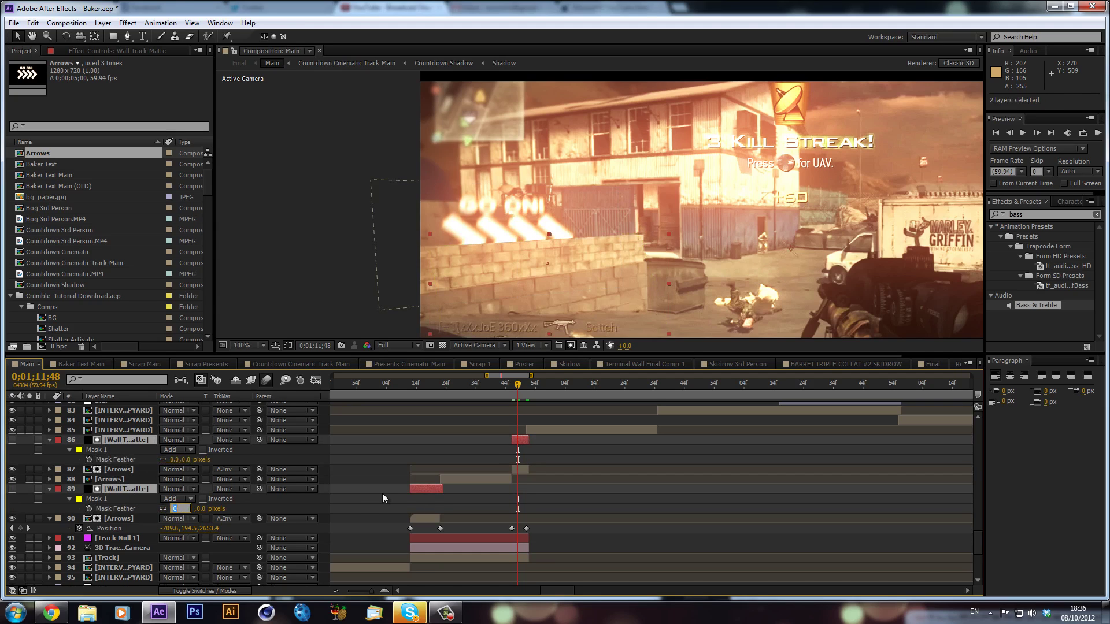
text(1)
key(Return)
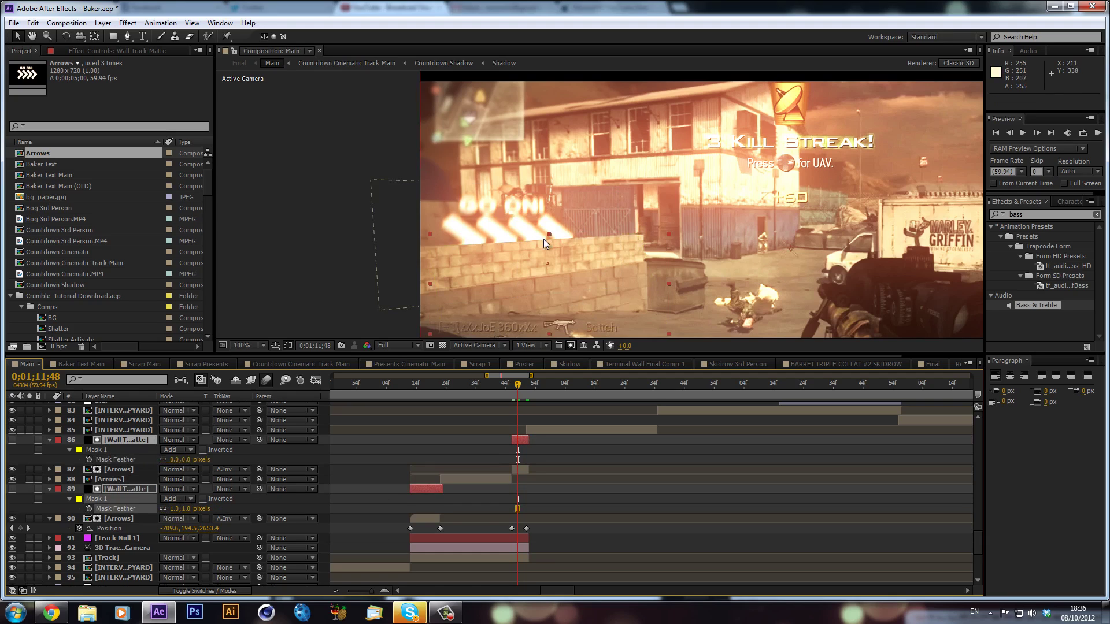
key(F2)
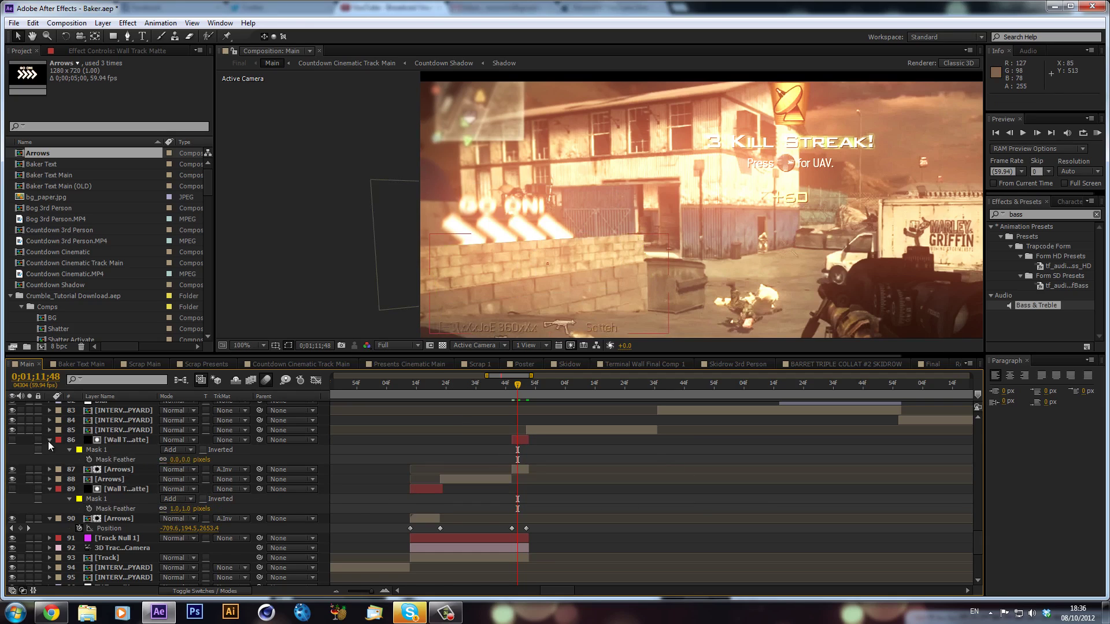
click(50, 441)
Fit the whole frame in the viewer and set preview resolution to Half.
key(u)
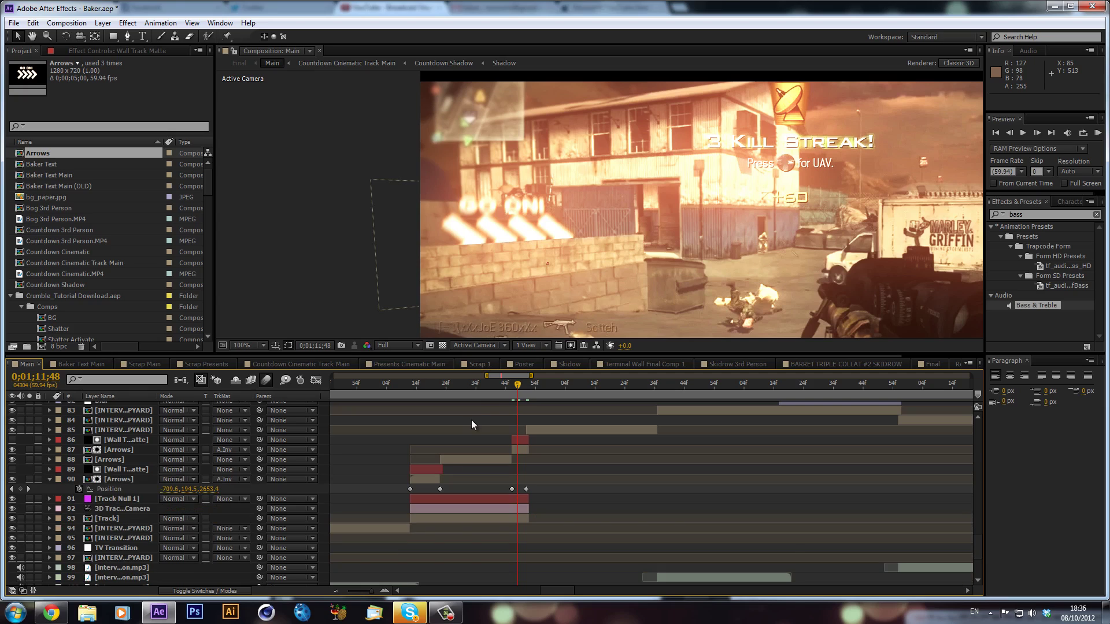
click(260, 345)
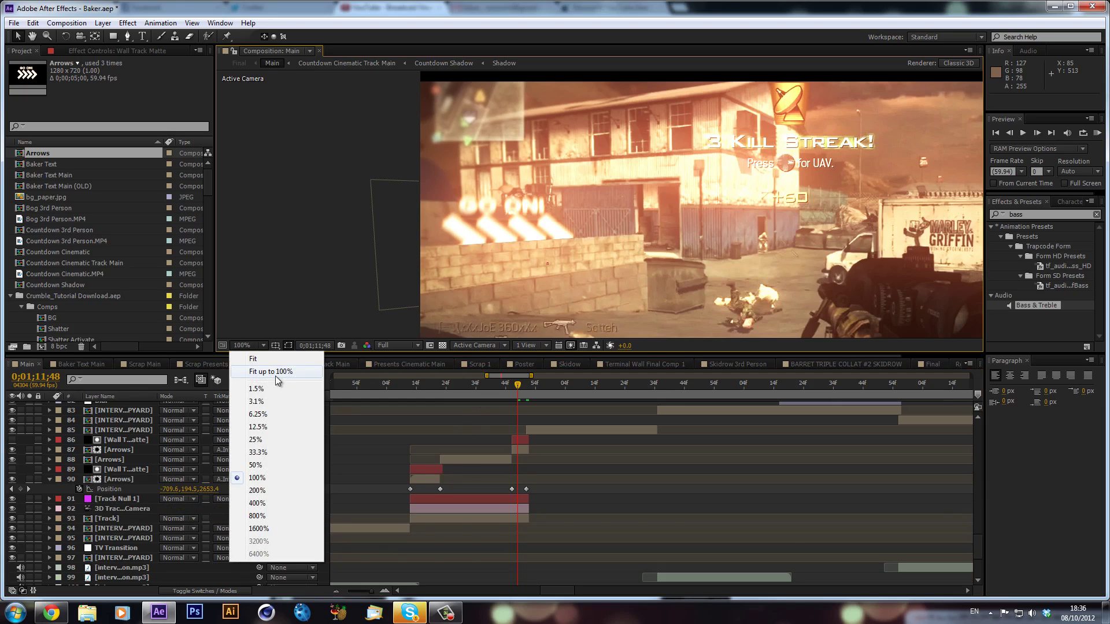
click(272, 371)
click(399, 345)
click(400, 388)
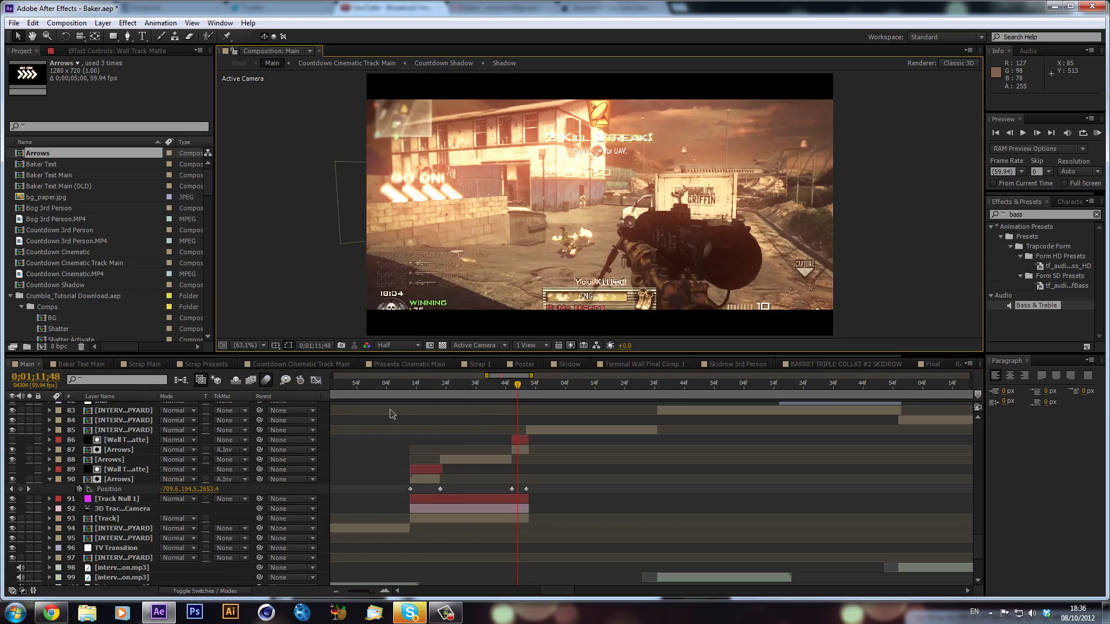
Put the cursor in the Project panel's search field.
click(449, 615)
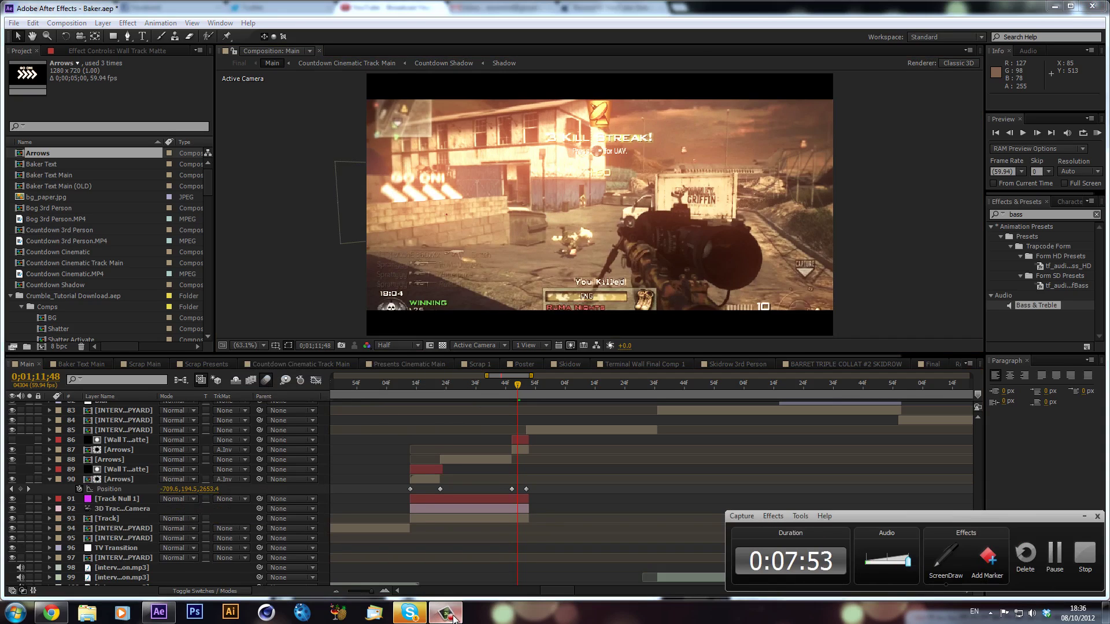
click(453, 617)
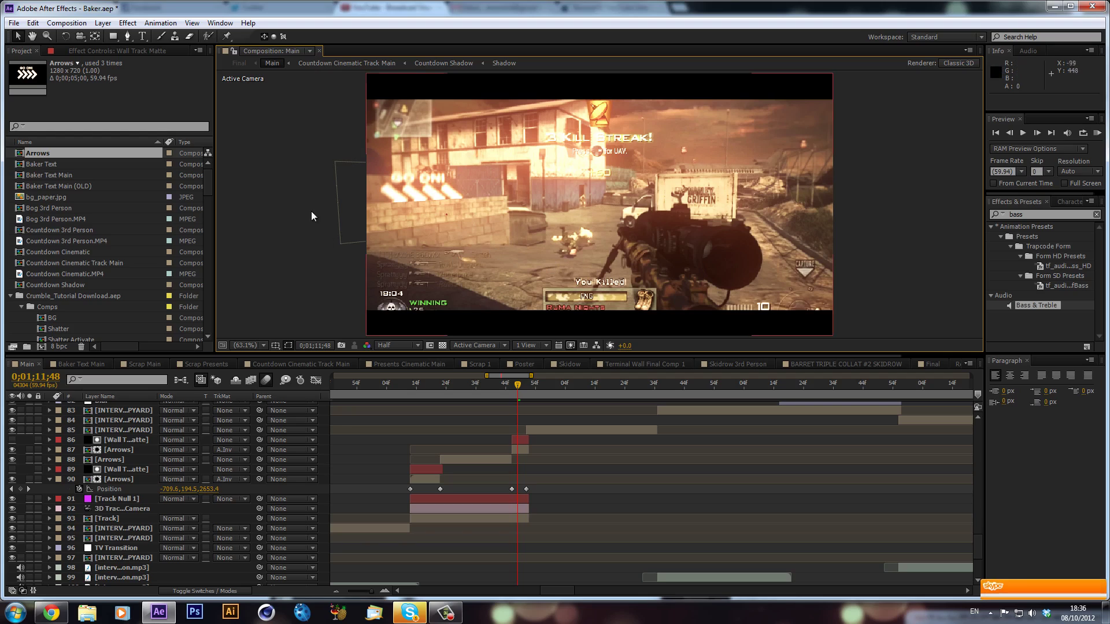
click(68, 126)
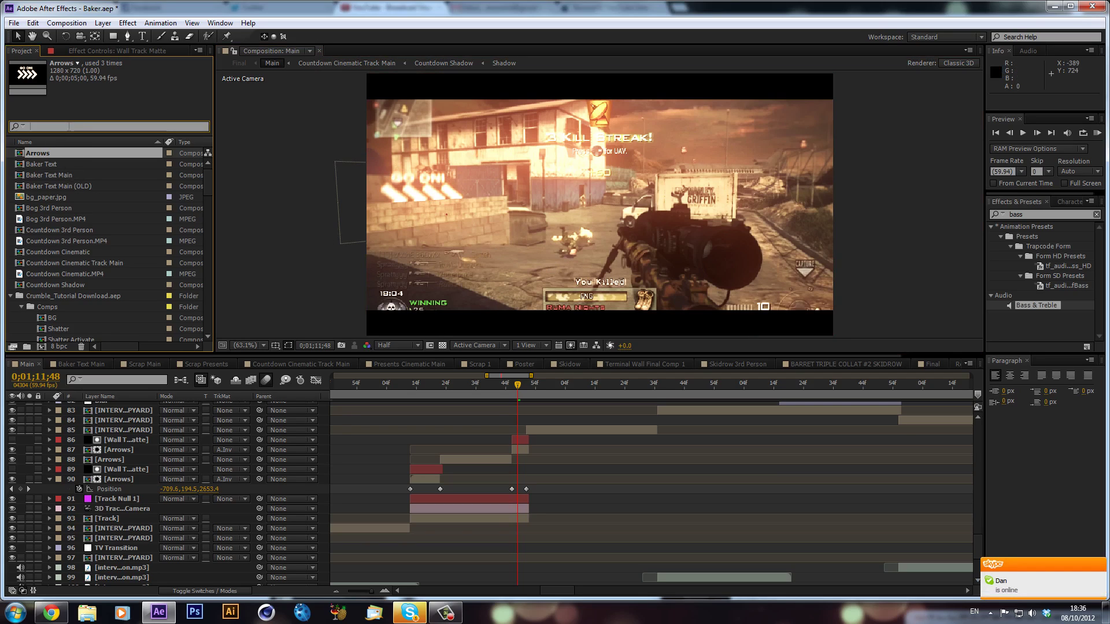
Find the double-arrows JPEG with 'doub' and make a new composition from it.
text(doub)
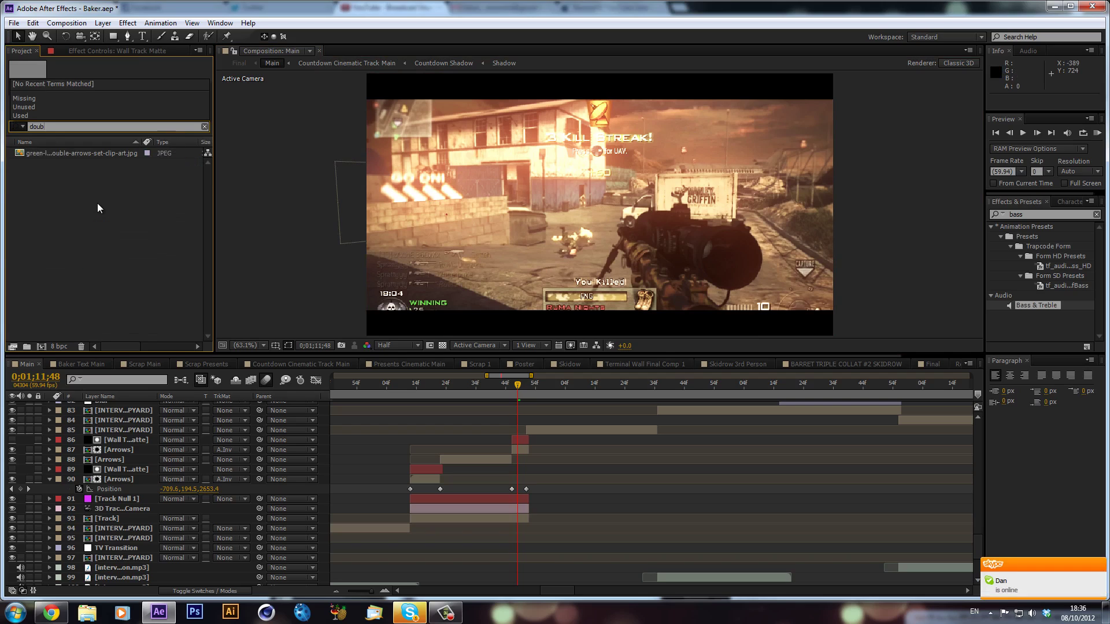
click(77, 159)
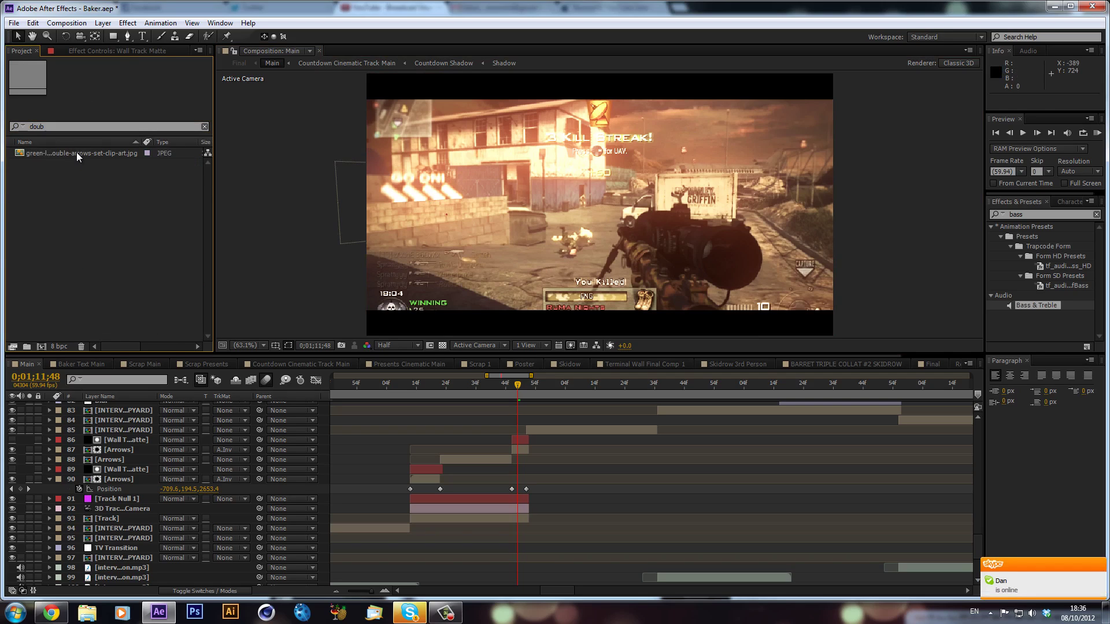
drag(77, 151, 42, 347)
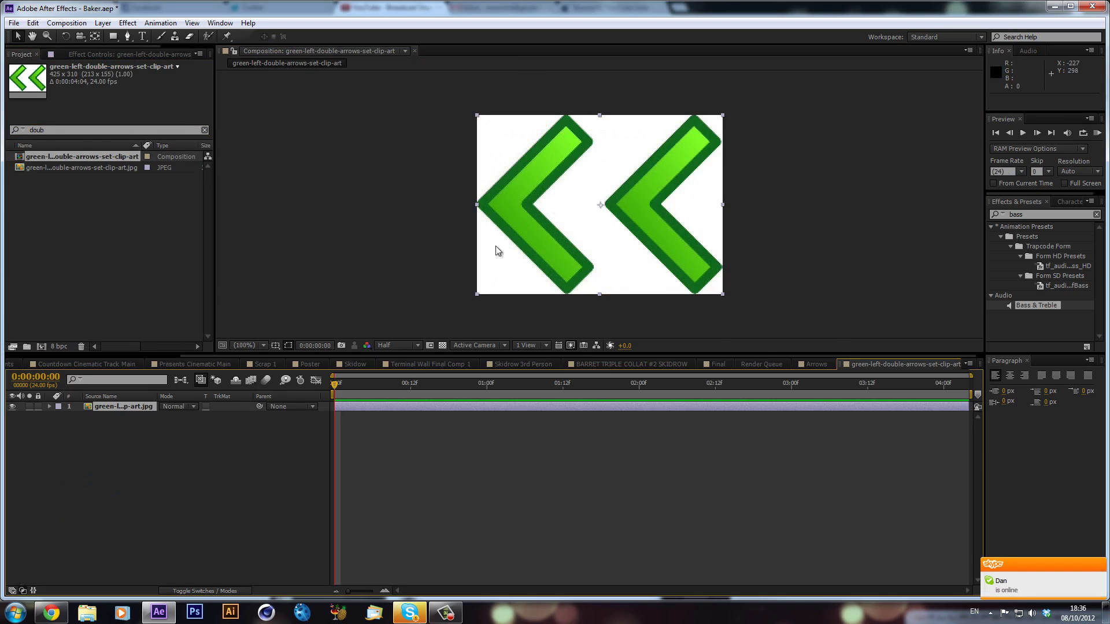
Clear the old text from the Effects & Presets search.
double_click(1032, 214)
text(color)
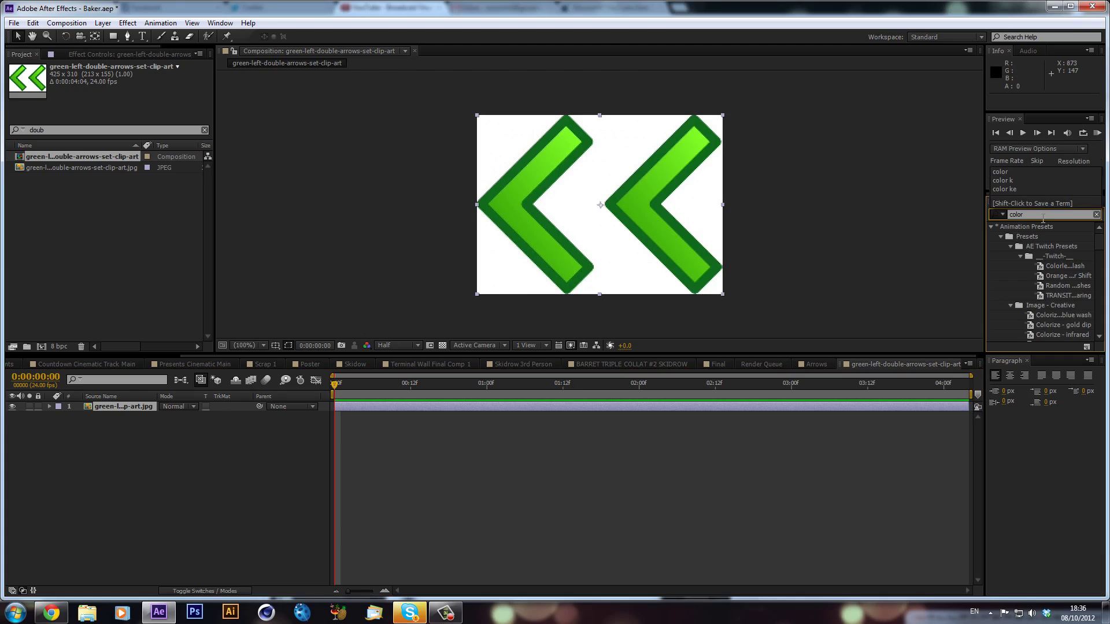
click(990, 217)
key(BackSpace)
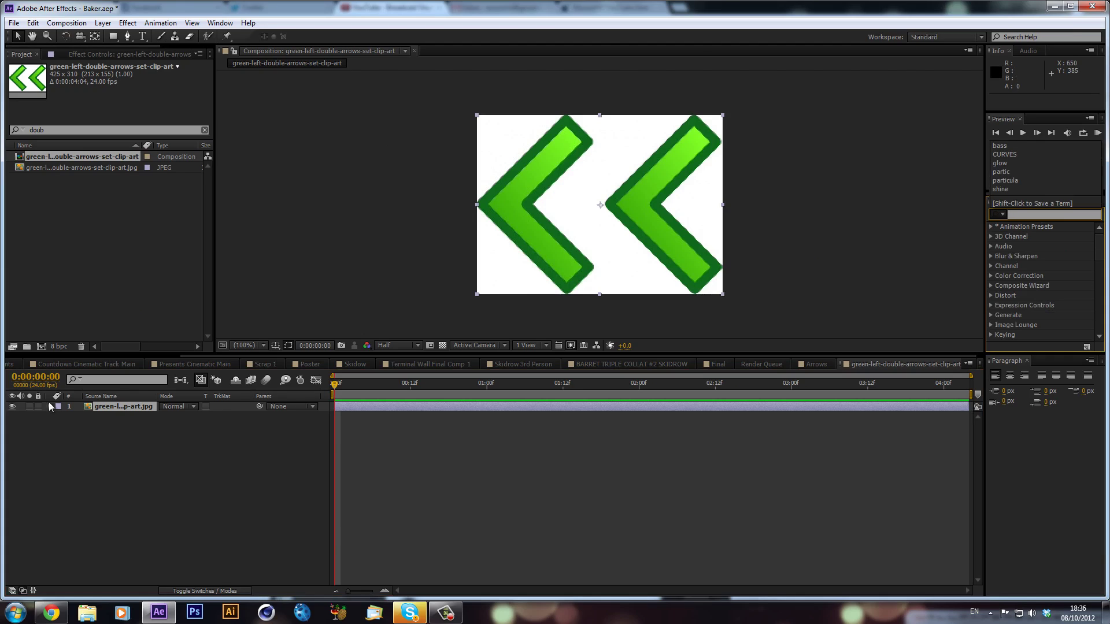
Try the Multiply blend mode on the arrows layer, then return it to Normal.
click(172, 407)
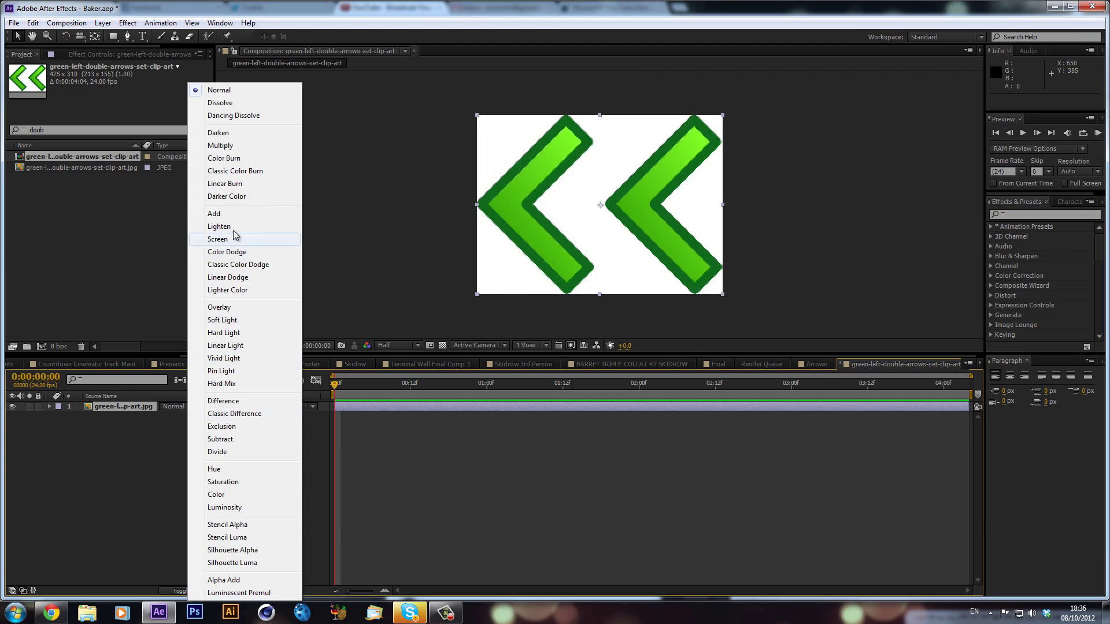
click(237, 146)
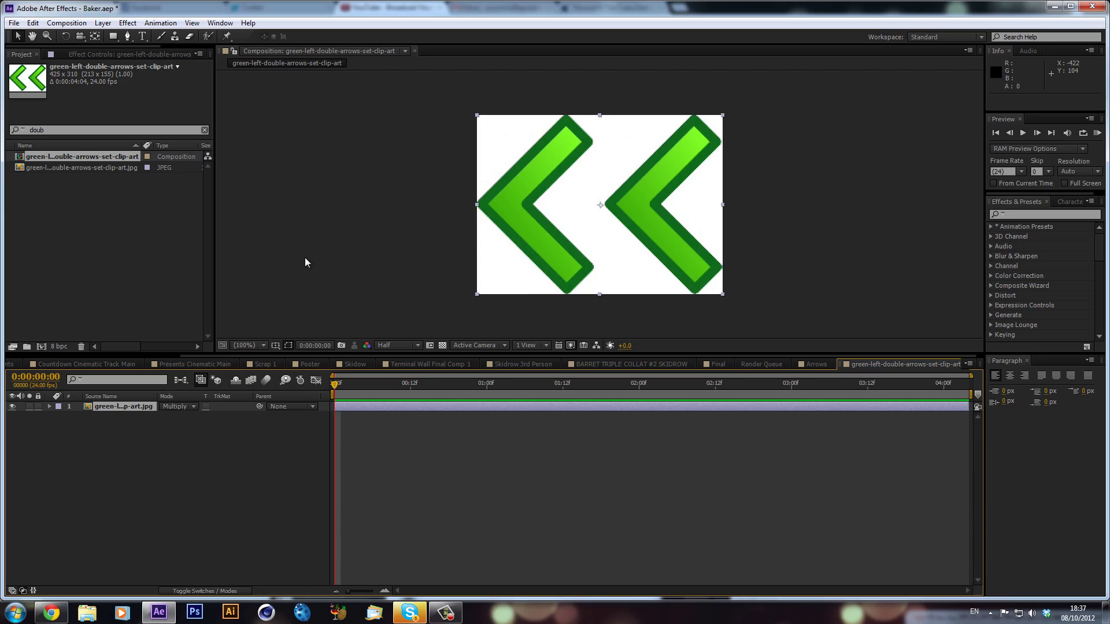
drag(349, 385, 424, 385)
click(439, 345)
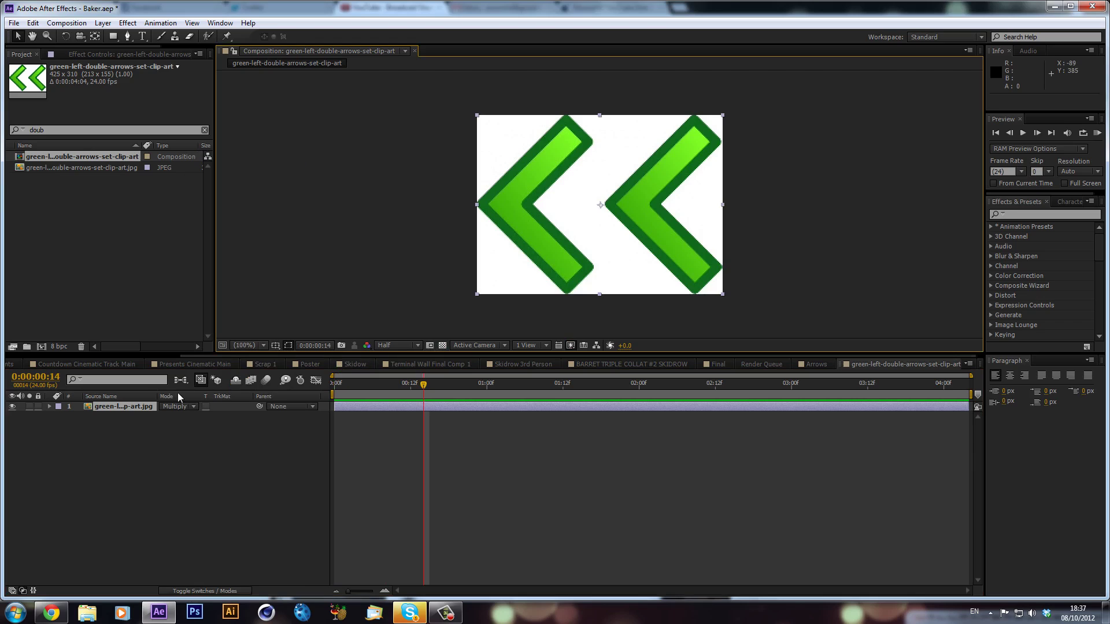
click(136, 409)
click(172, 406)
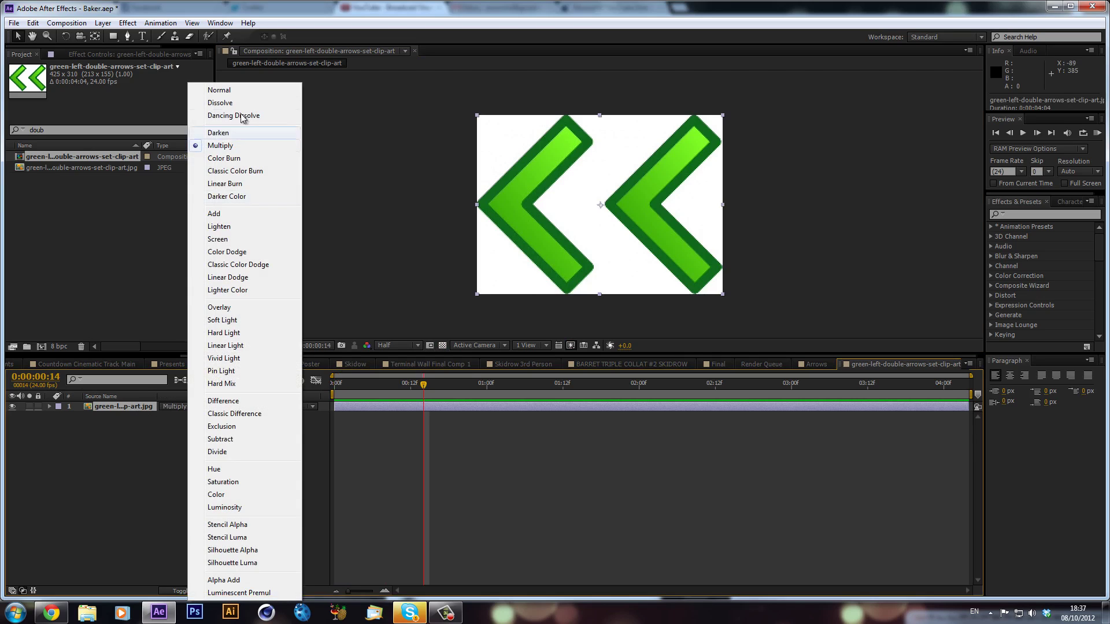
key(Escape)
Apply Color Key to the arrows layer and sample the white background as key color.
click(1044, 214)
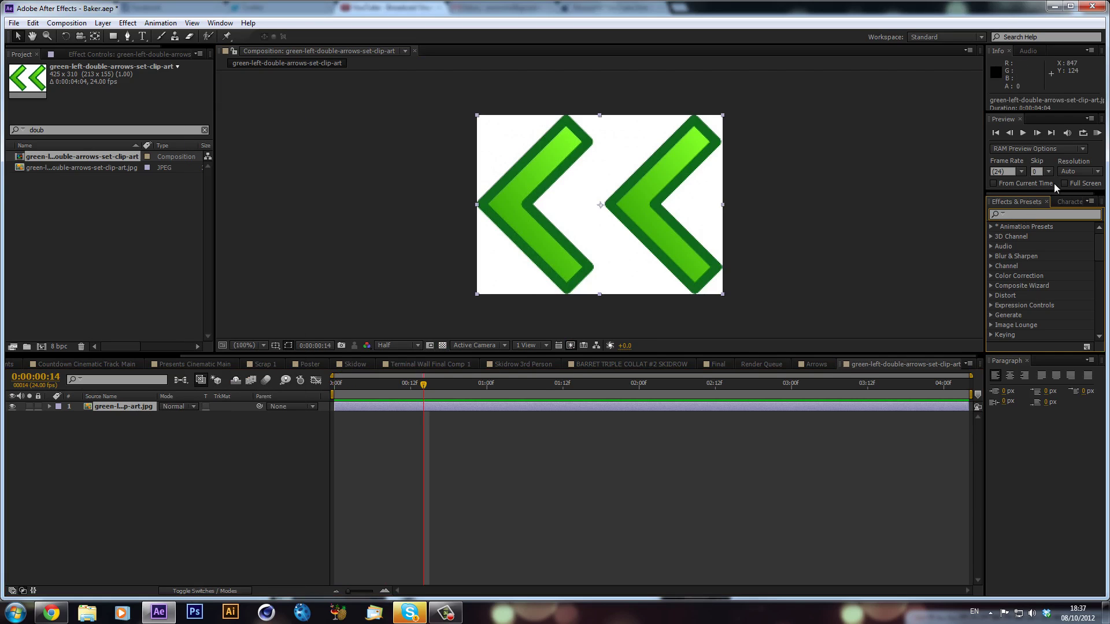
text(color key)
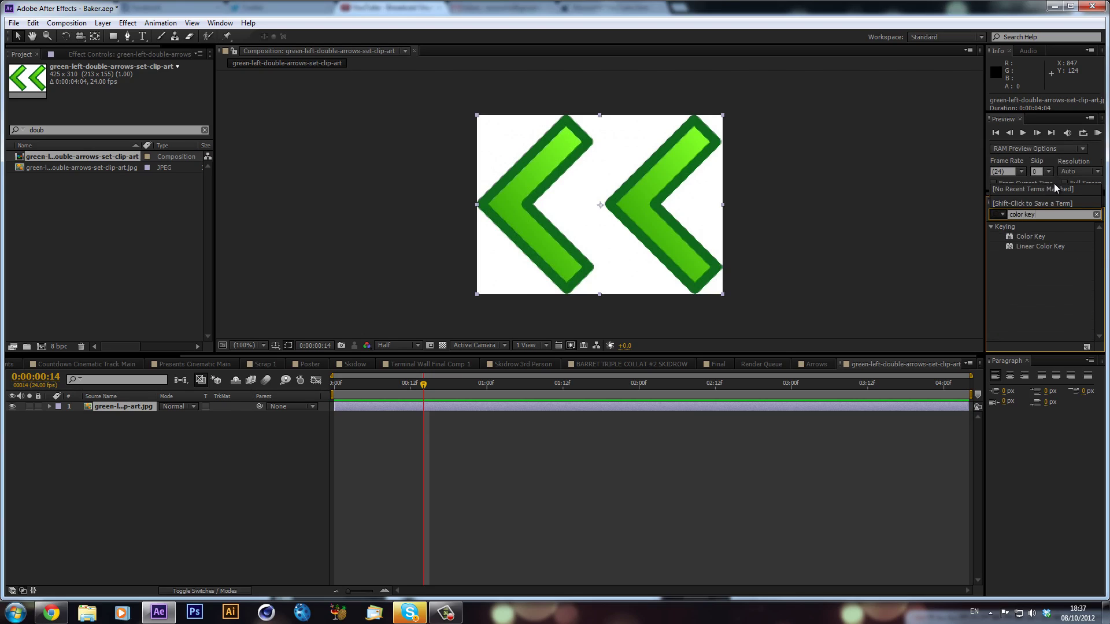
drag(1035, 236, 682, 261)
click(139, 87)
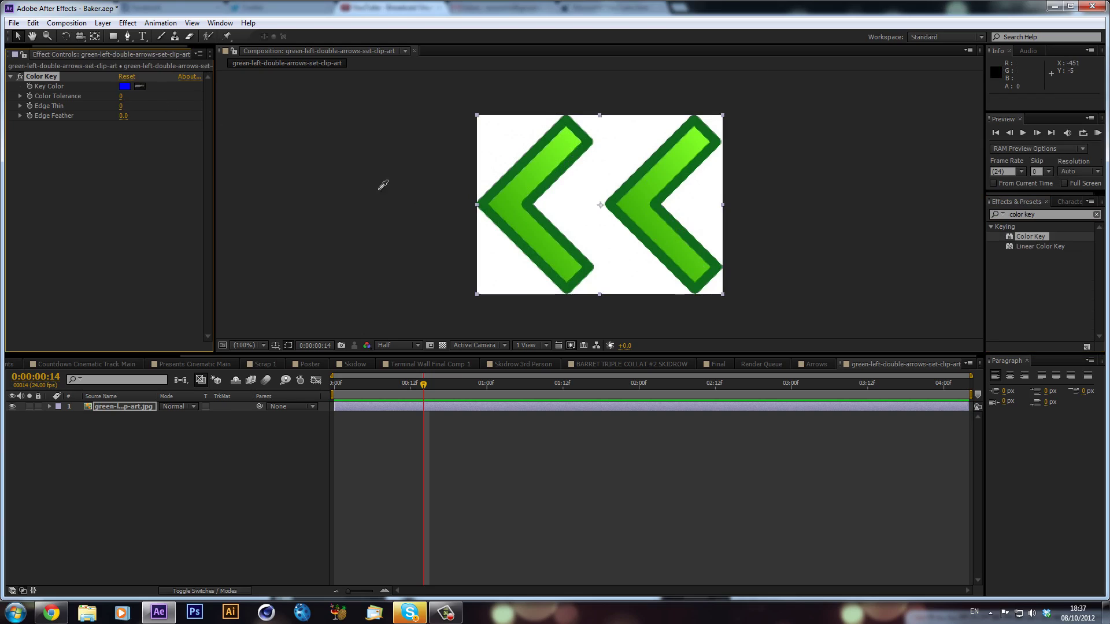
click(595, 232)
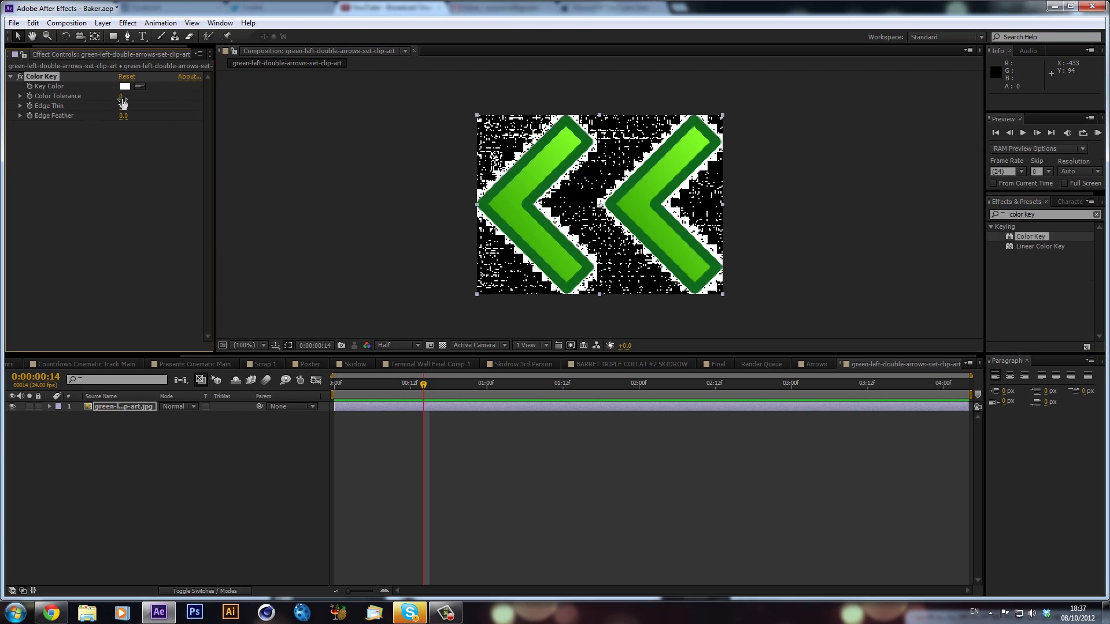
Set Color Key Tolerance to 8, Edge Thin to 3 and Edge Feather to 5.4.
drag(123, 97, 131, 105)
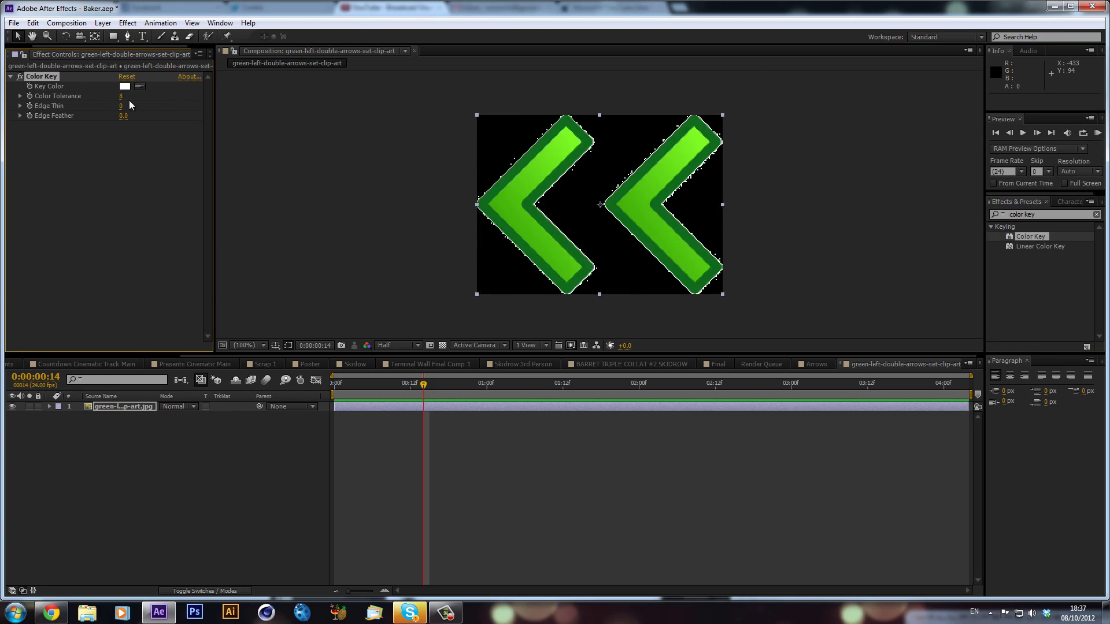
click(123, 105)
text(1)
key(Return)
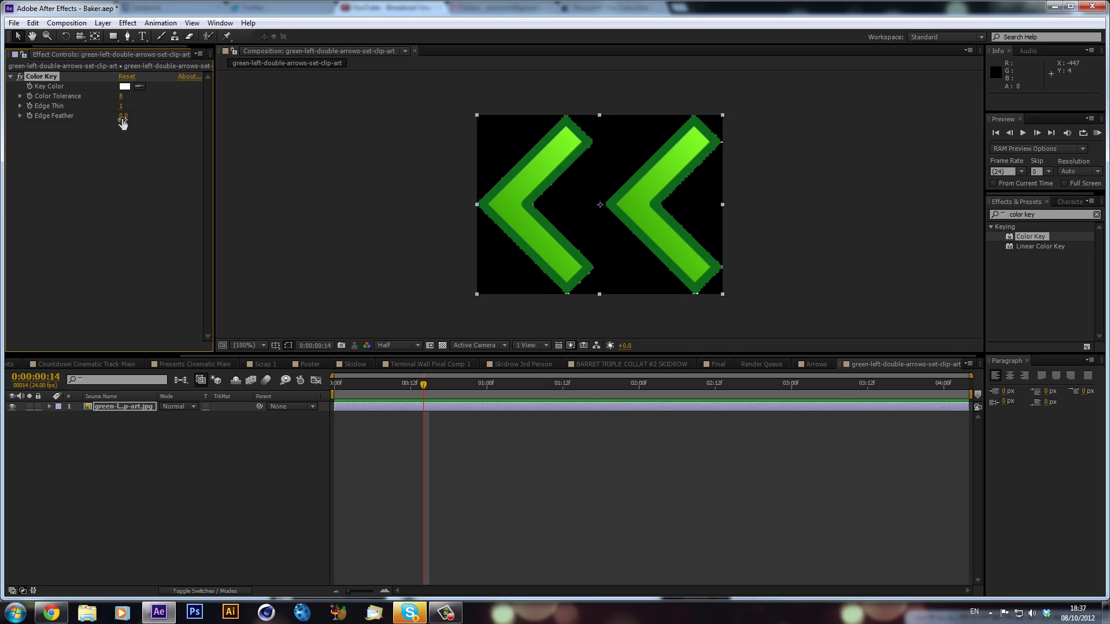
drag(127, 116, 143, 130)
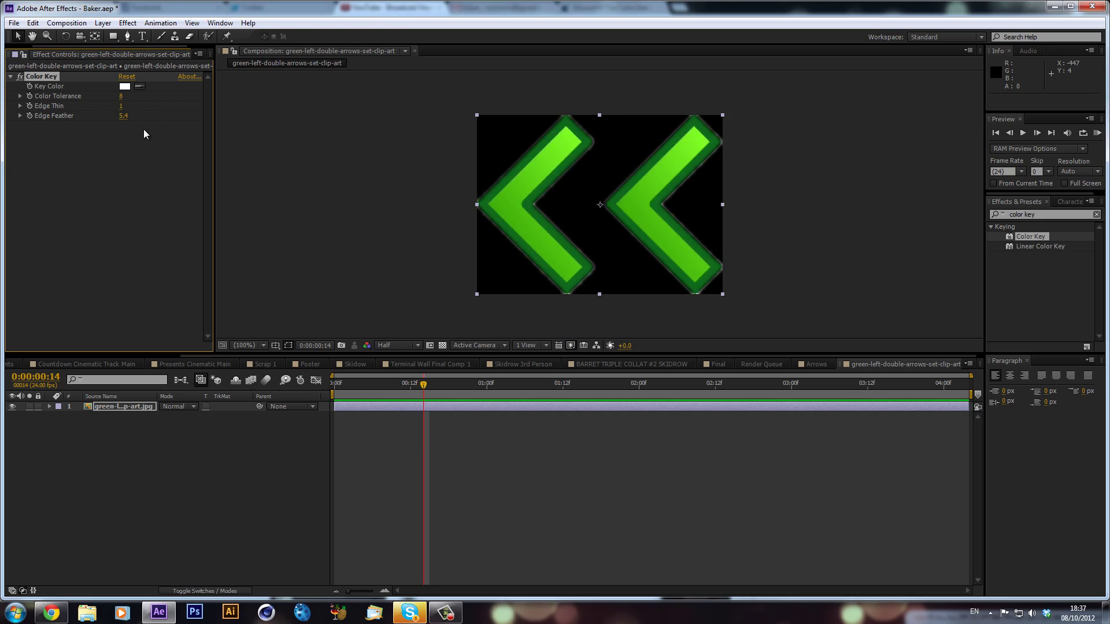
click(122, 106)
key(Return)
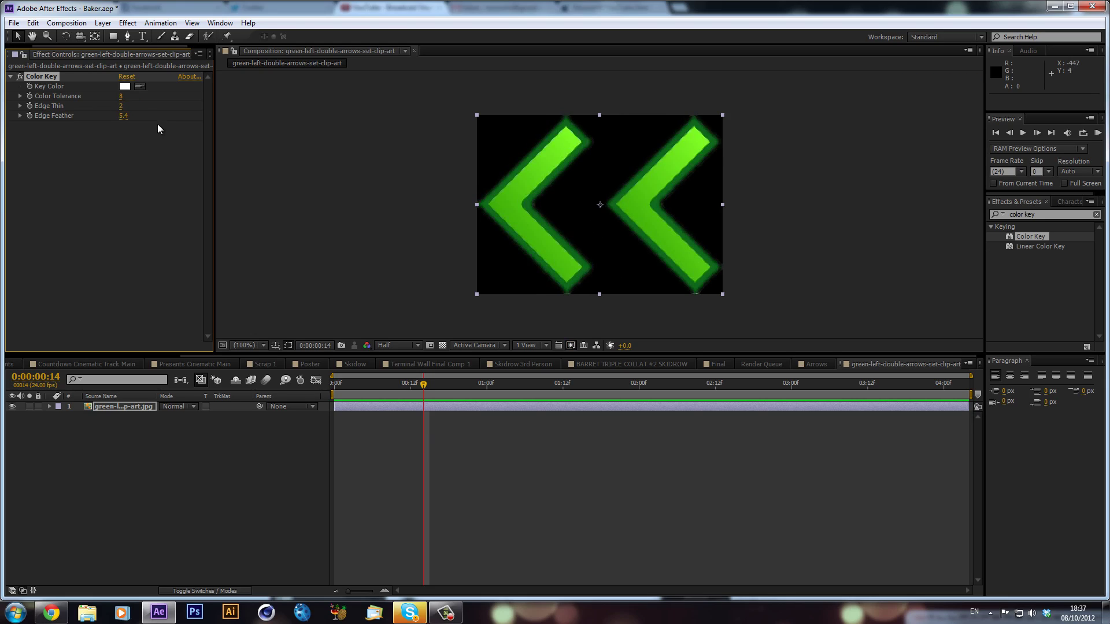
click(532, 418)
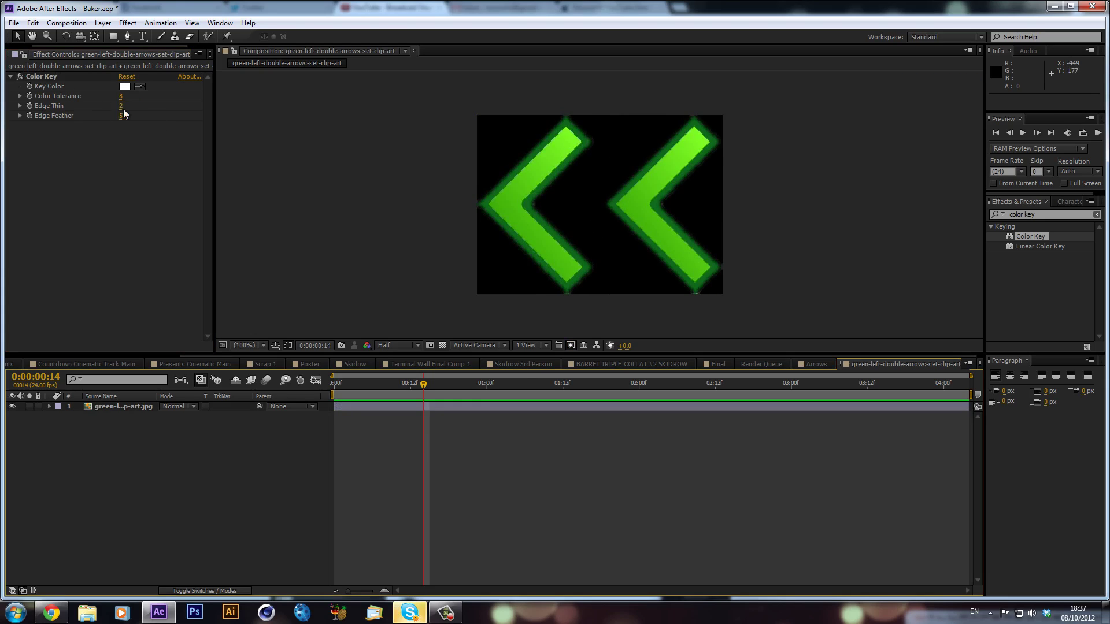
click(139, 128)
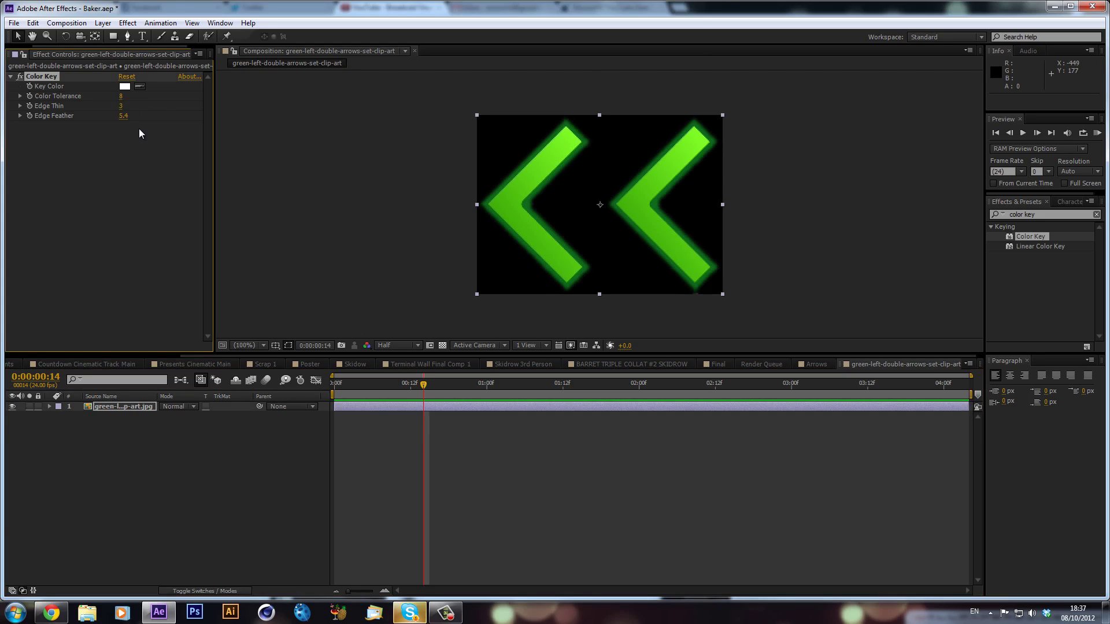
click(107, 423)
Unlink the arrows layer's Scale and set it to -100, 100% so they point right.
click(126, 407)
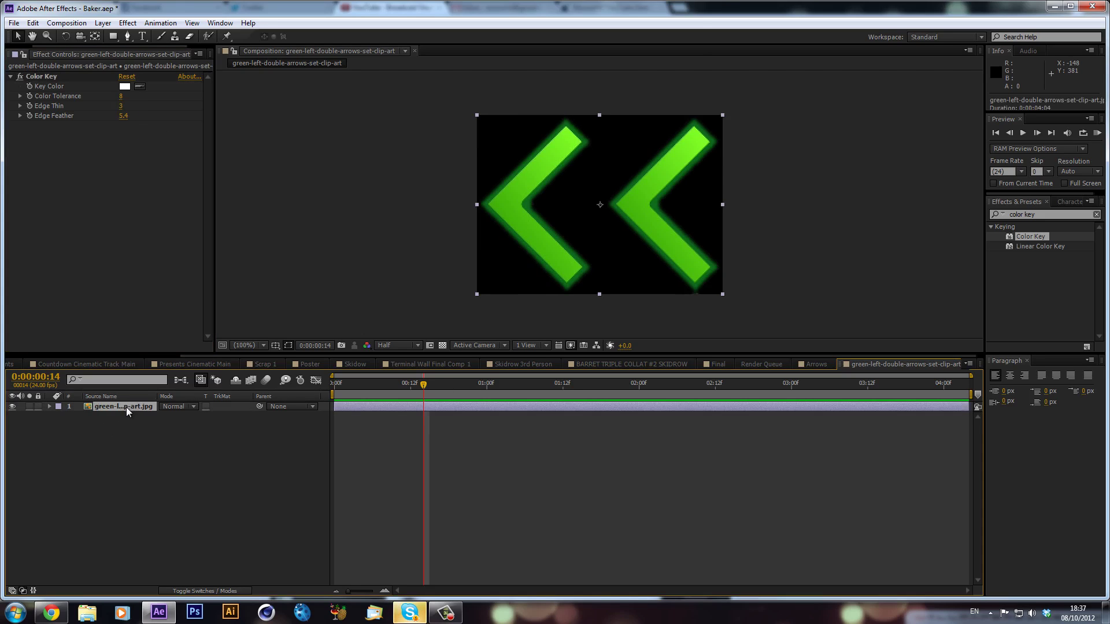
key(s)
click(163, 417)
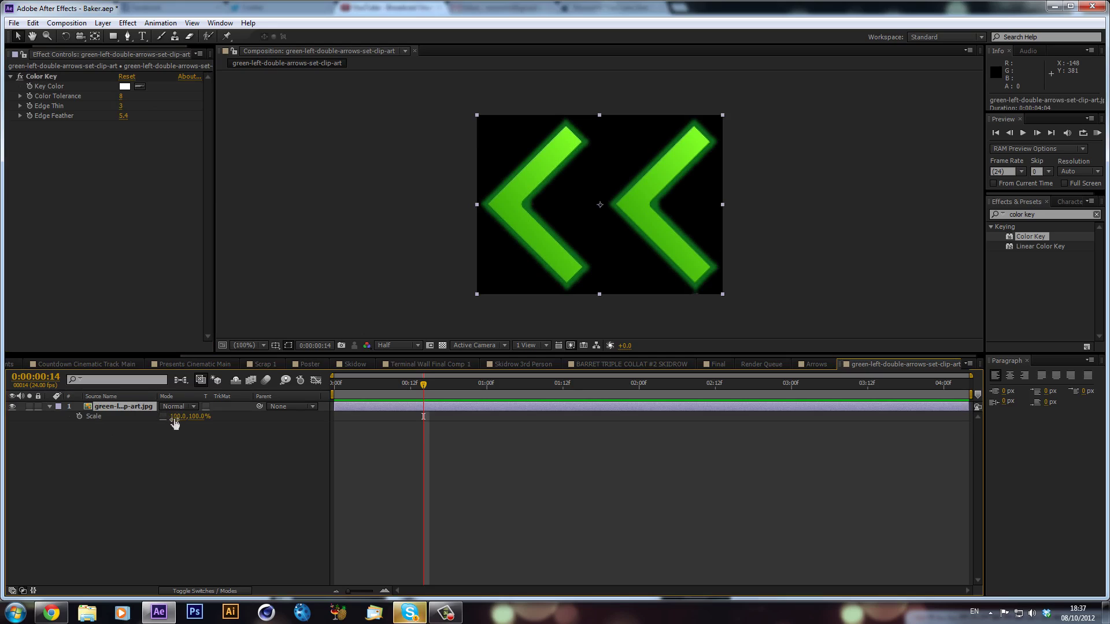
click(200, 417)
text(-100)
key(Return)
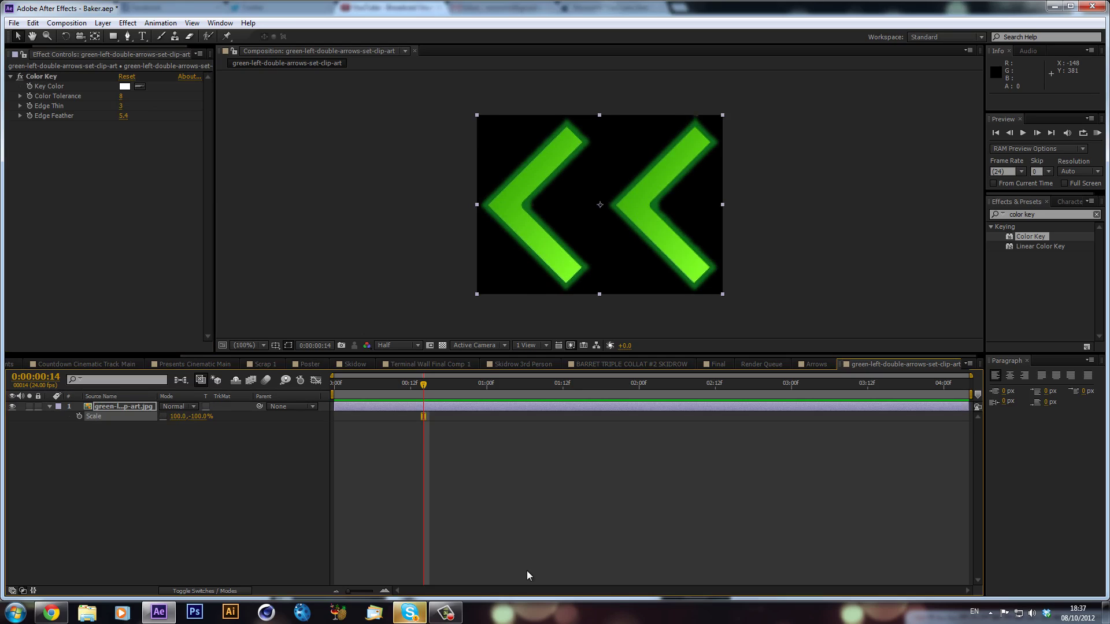
key(ctrl+z)
drag(176, 416, 78, 432)
text(-100)
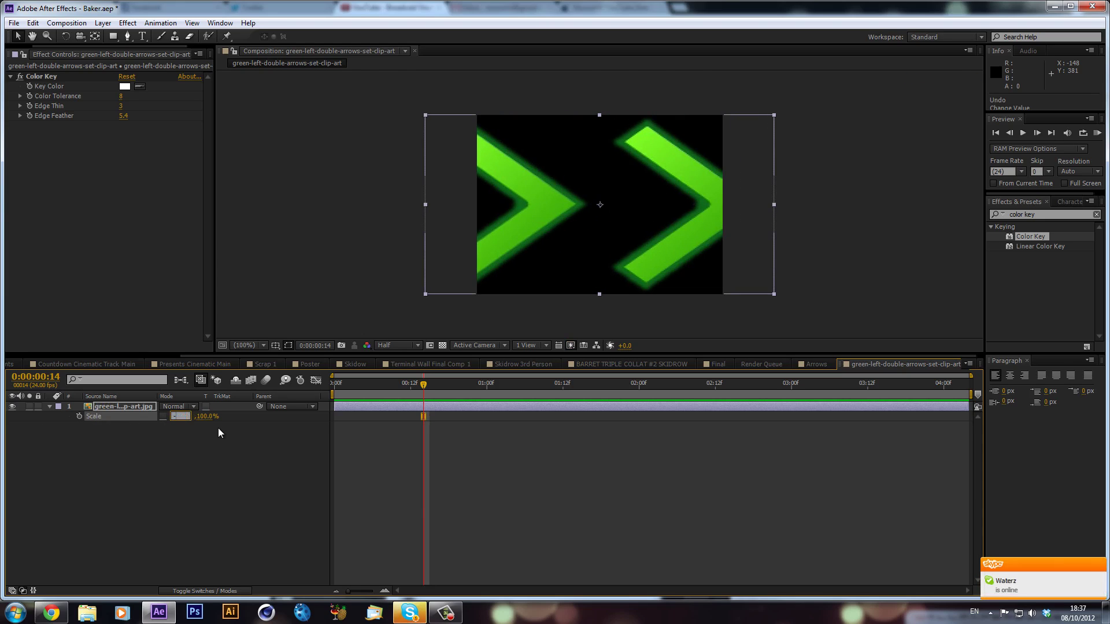
key(Return)
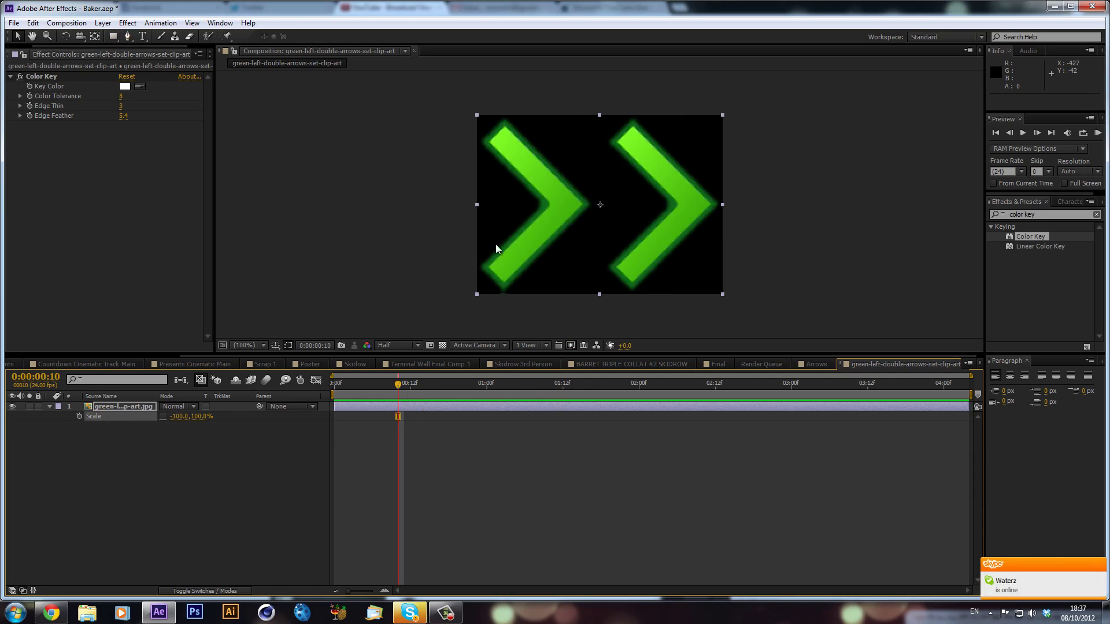
click(66, 24)
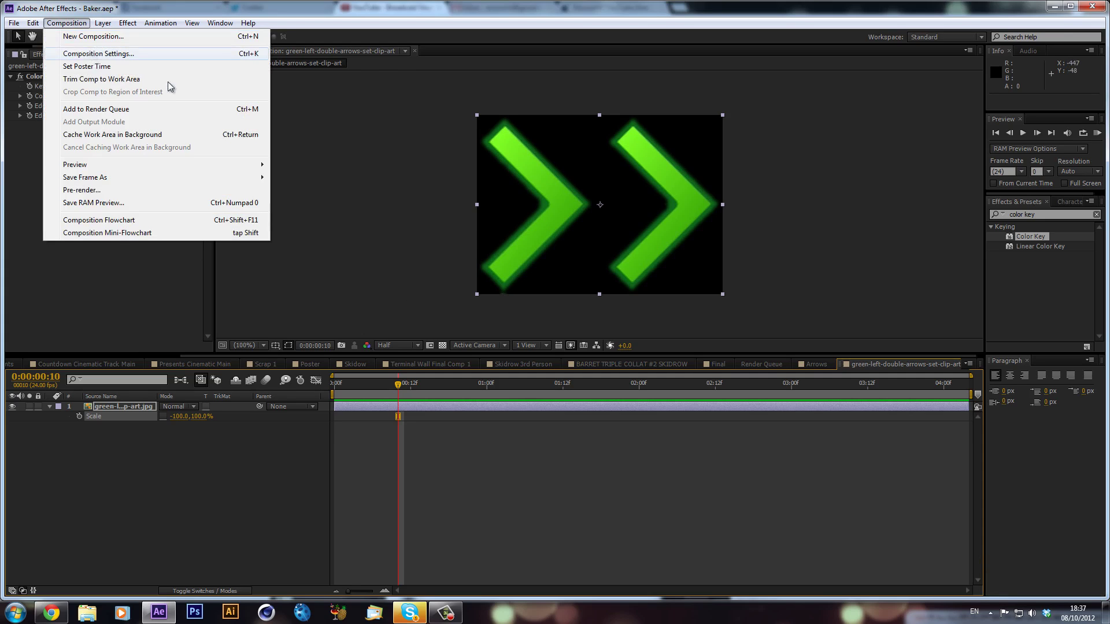
click(98, 53)
double_click(508, 246)
text(12)
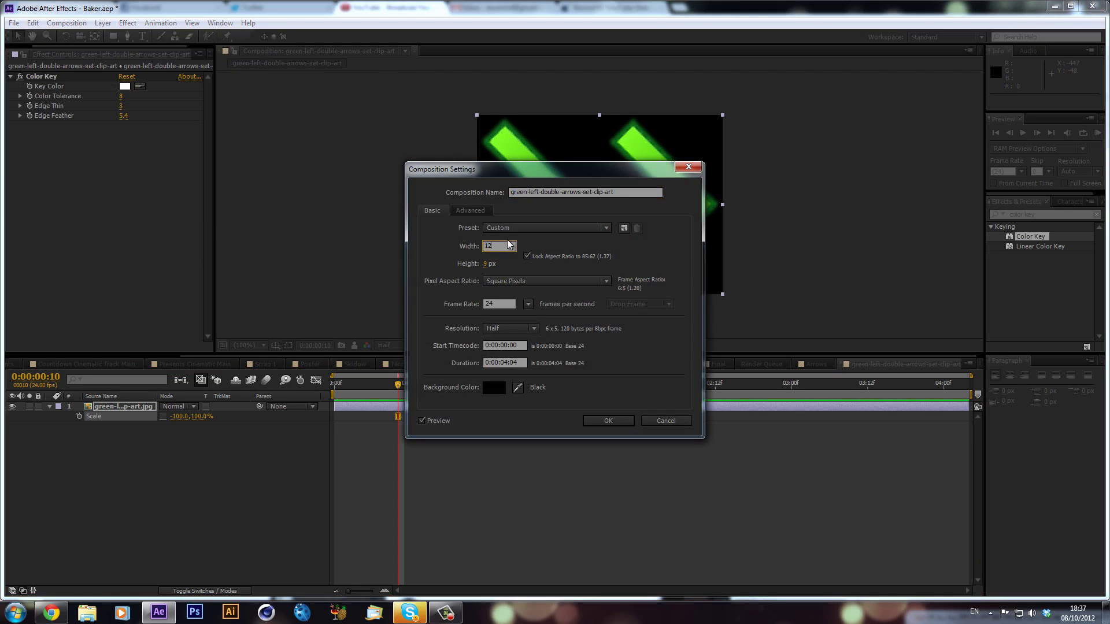
text(80)
click(526, 256)
click(497, 263)
text(720)
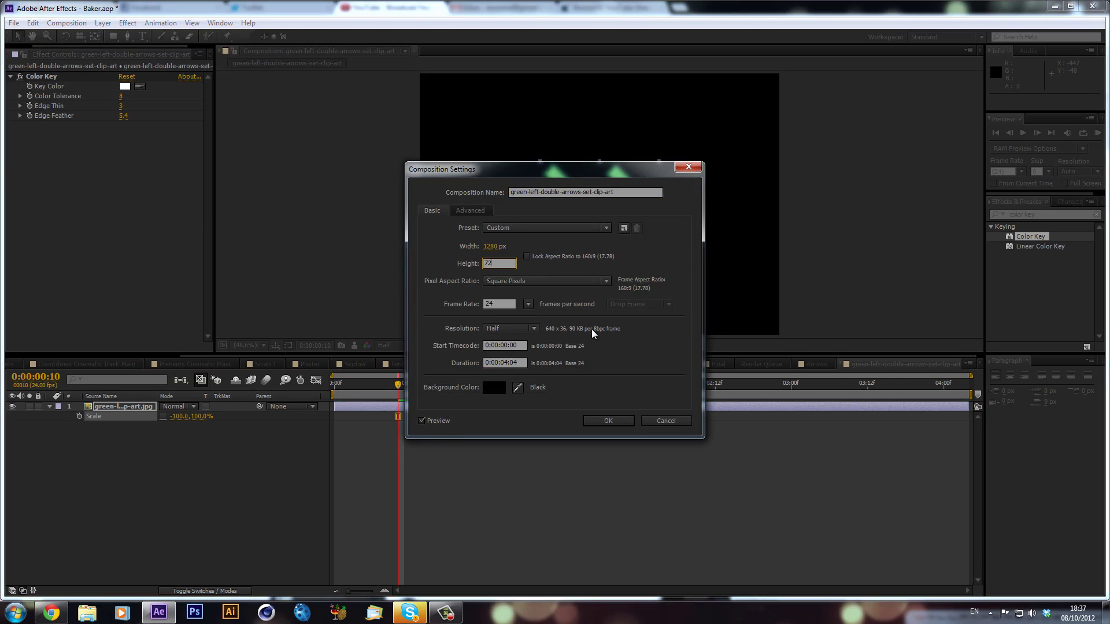
click(545, 258)
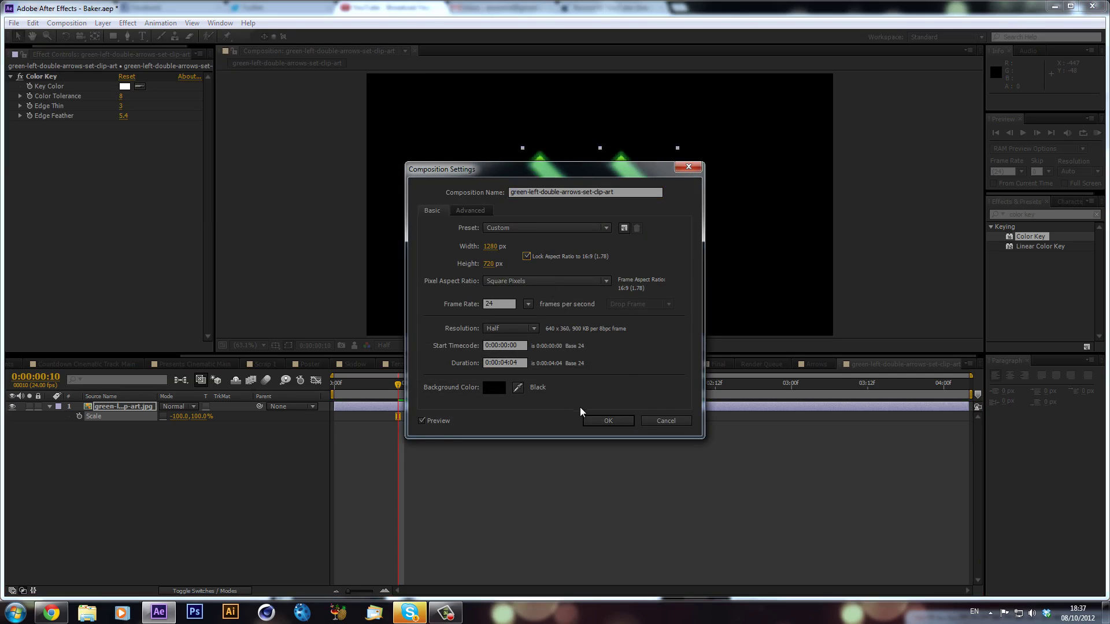
click(600, 422)
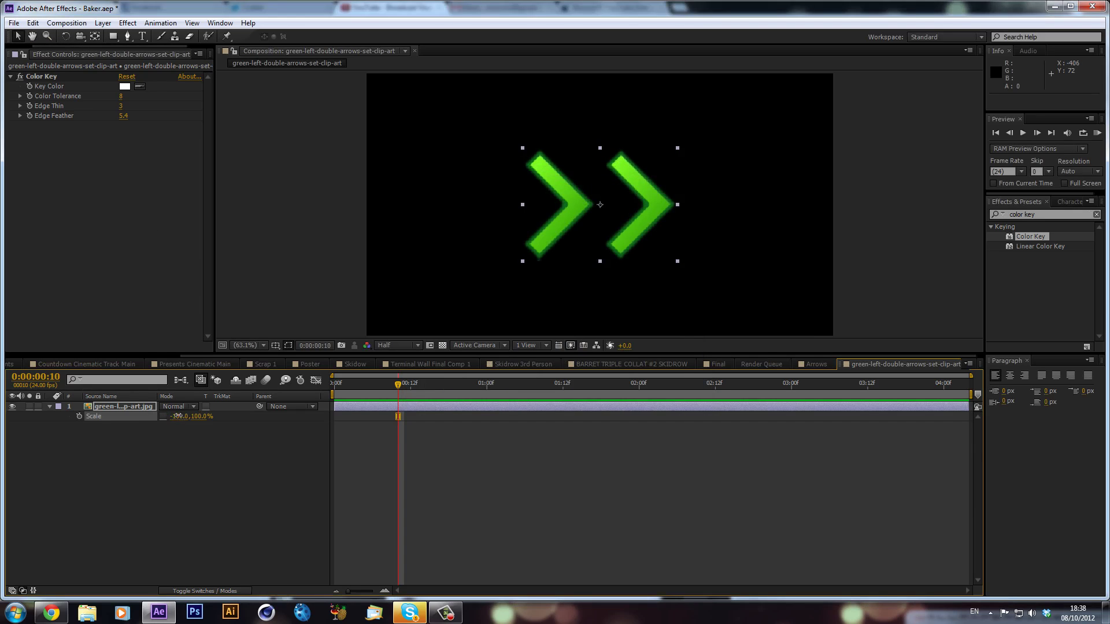
drag(177, 416, 192, 417)
key(ctrl+z)
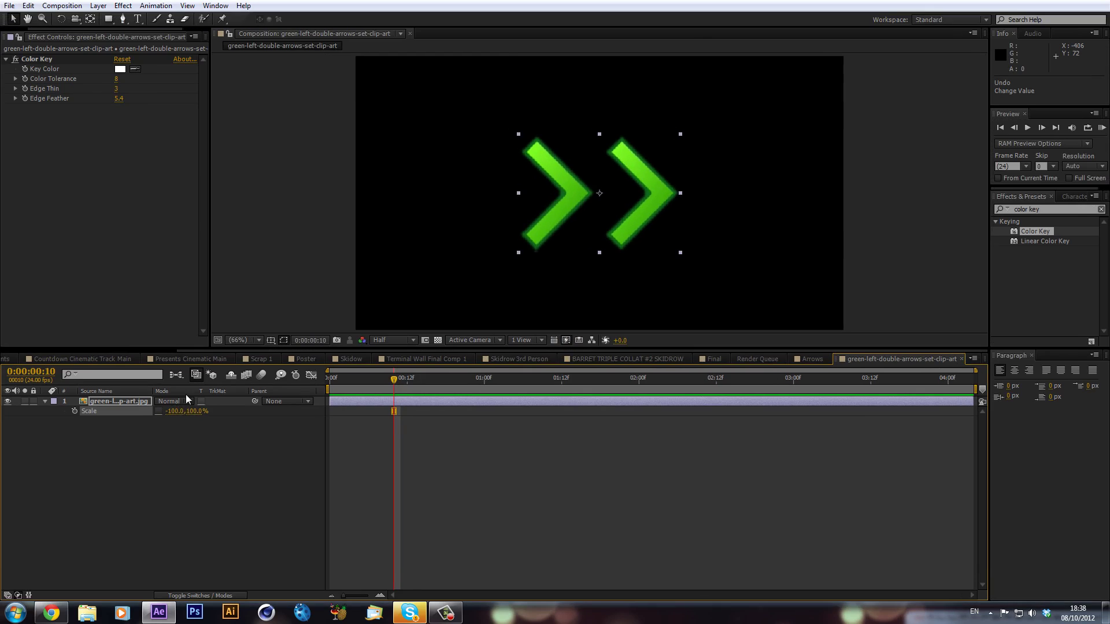
key(ctrl+z)
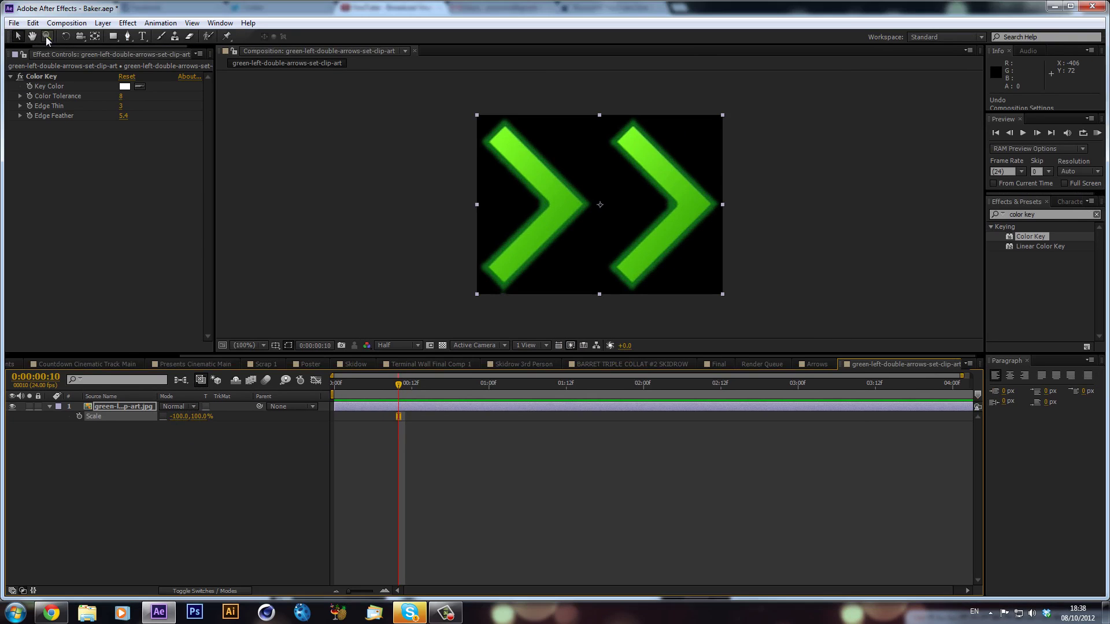
Redo the composition resize and scale the arrows layer up to 124%.
click(33, 23)
click(69, 49)
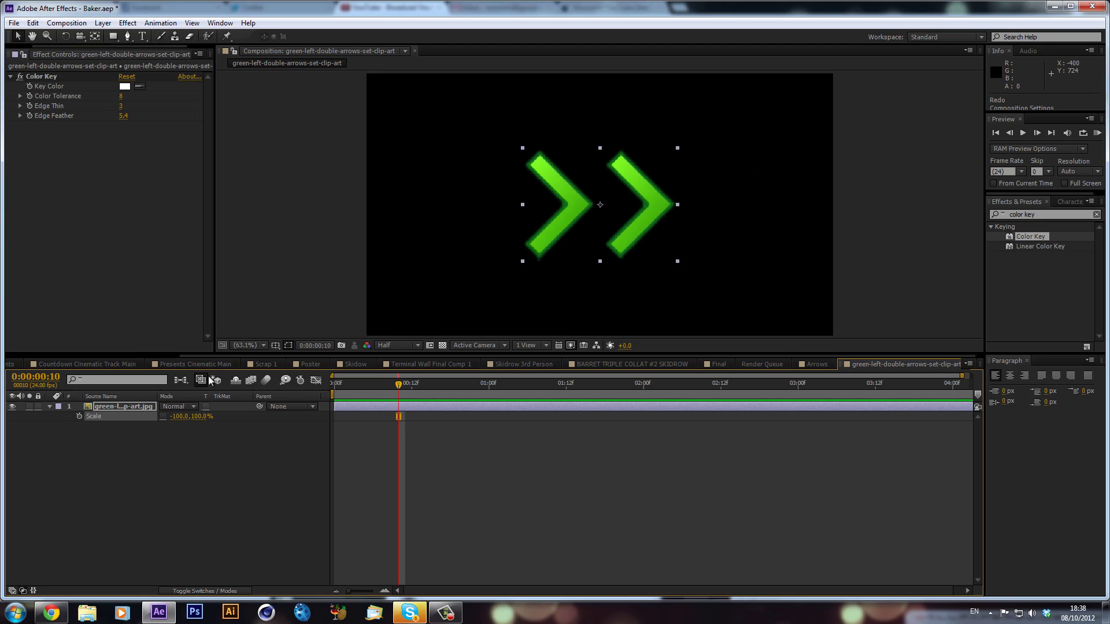
mouse_move(179, 420)
mouse_down()
mouse_move(166, 427)
mouse_move(173, 432)
mouse_up()
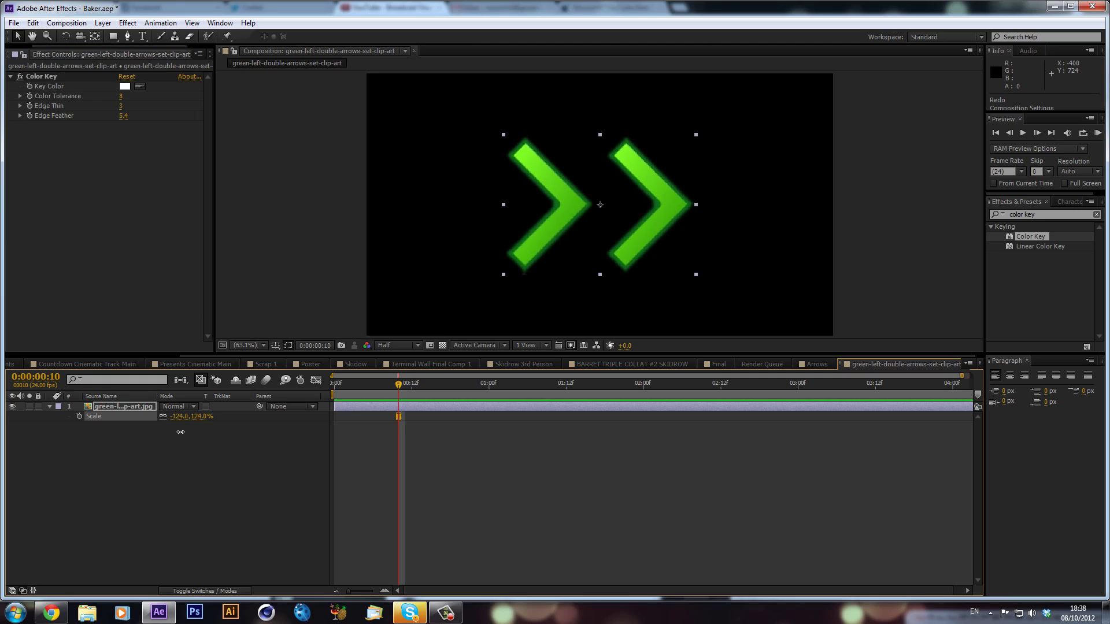
Draw a curved Pen mask so only the right-hand green arrow remains visible.
click(129, 37)
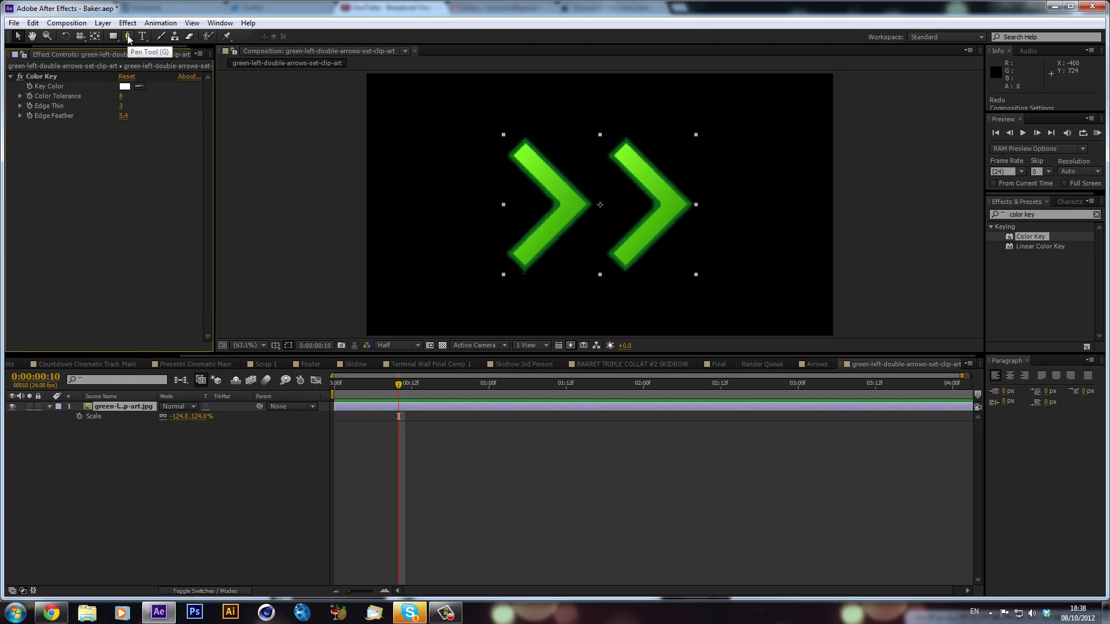
right_click(602, 119)
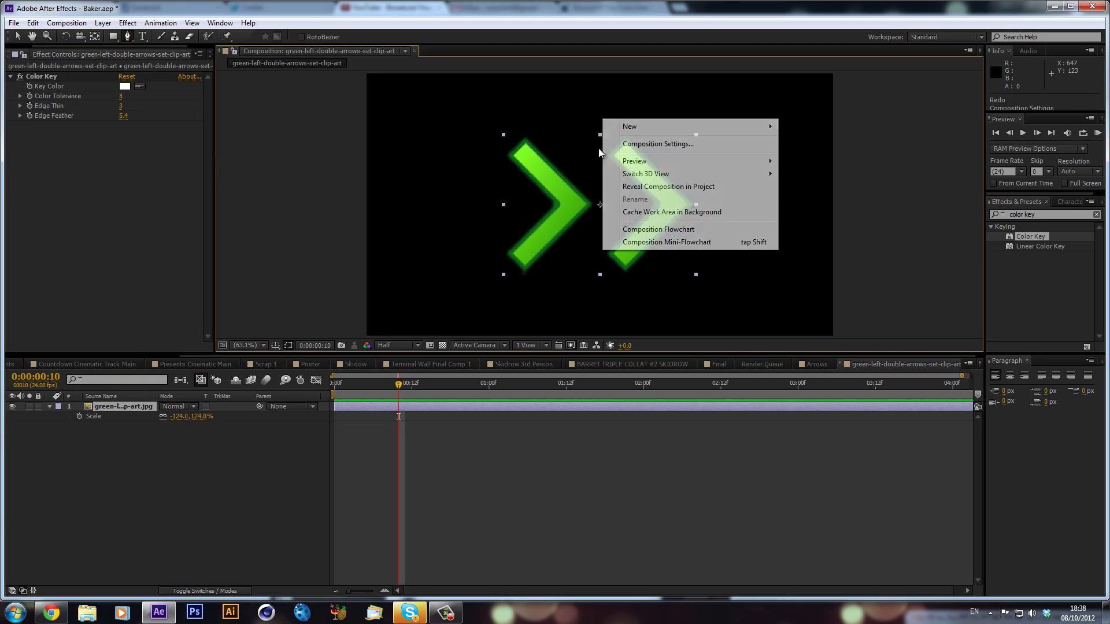
click(590, 113)
click(586, 290)
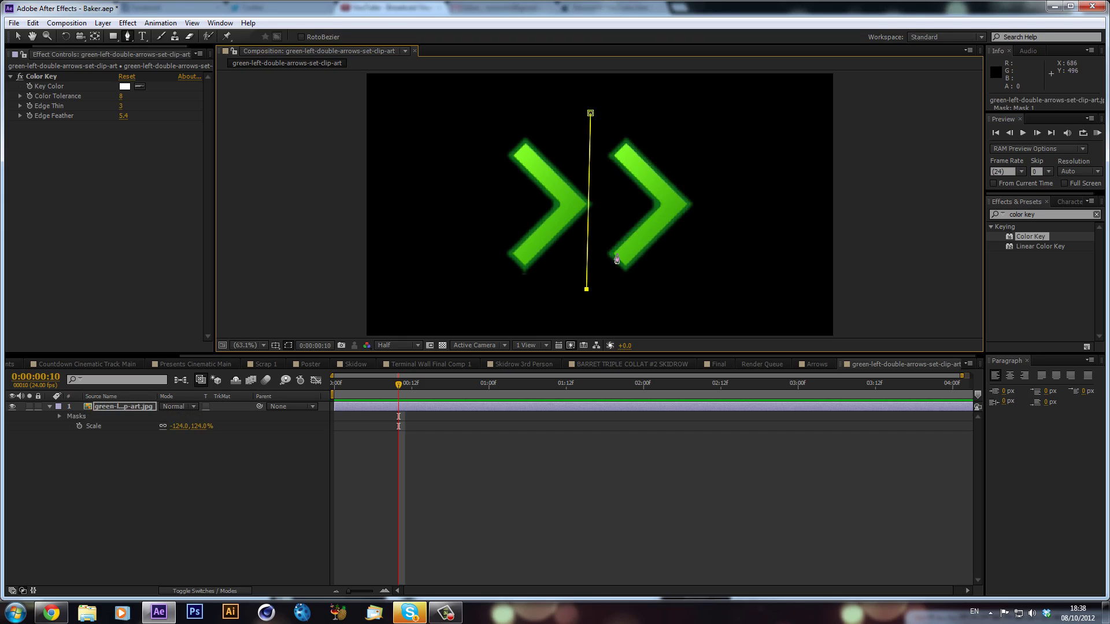
key(ctrl+z)
click(602, 163)
click(603, 219)
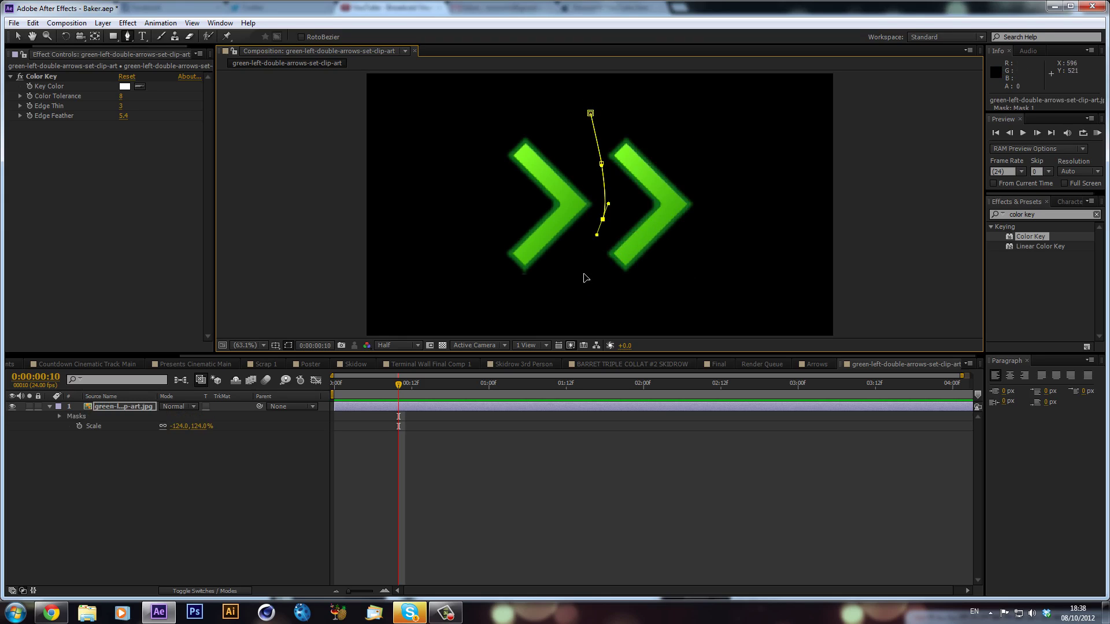
click(583, 268)
drag(606, 307, 635, 318)
drag(694, 288, 715, 257)
drag(708, 165, 706, 156)
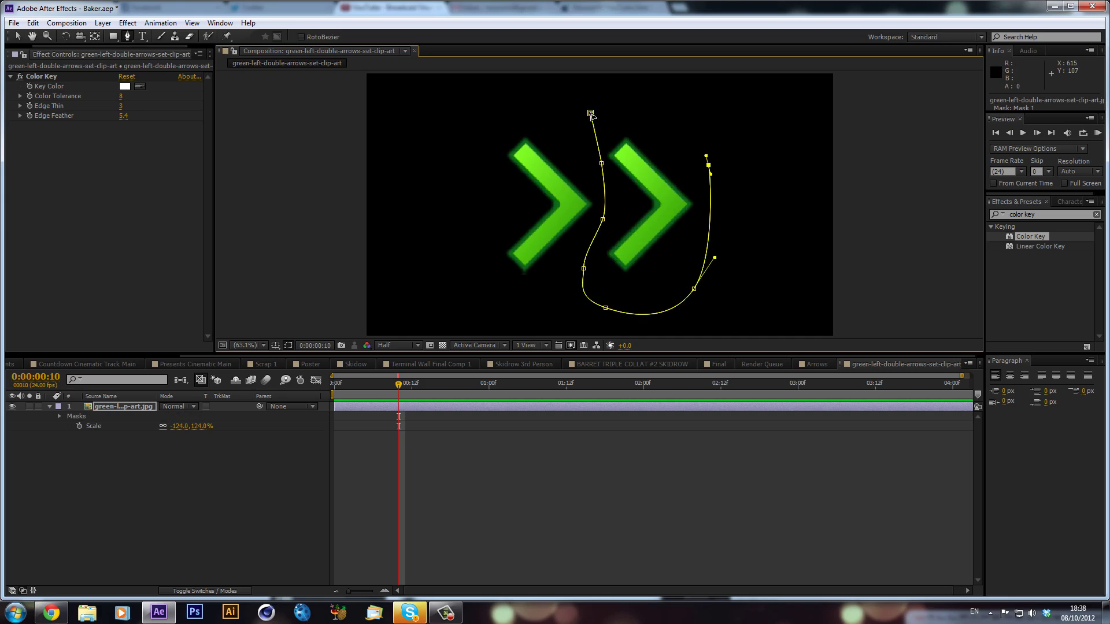
click(590, 113)
click(17, 36)
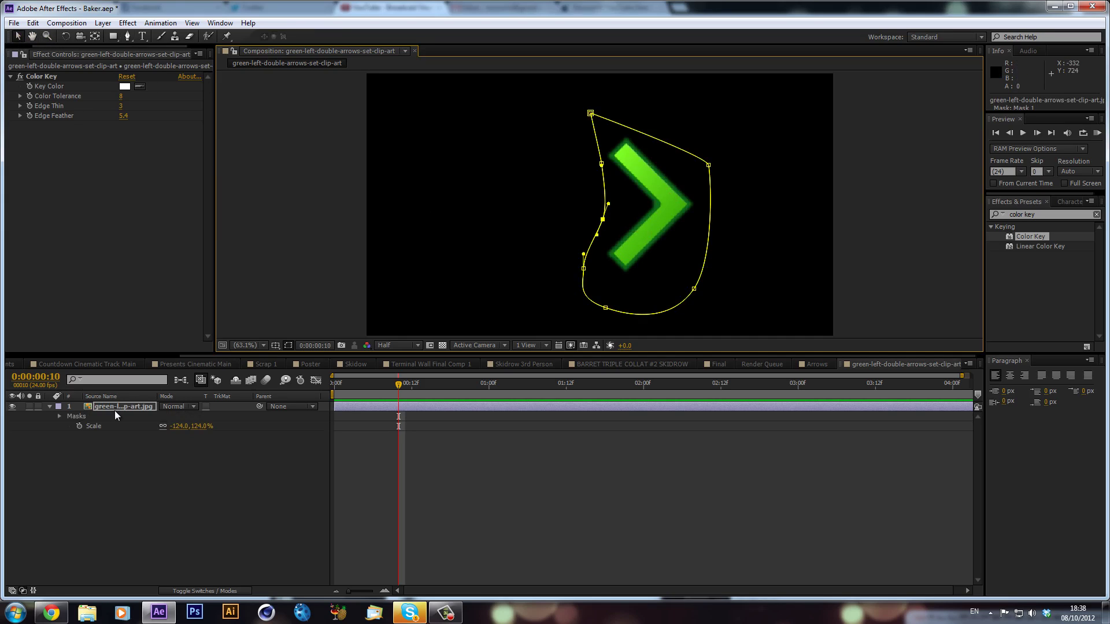
Move the arrow left and duplicate it into copies spaced to the right.
click(689, 224)
drag(635, 219, 467, 216)
key(ctrl+d)
drag(478, 227, 722, 204)
key(ctrl+d)
key(ctrl+d)
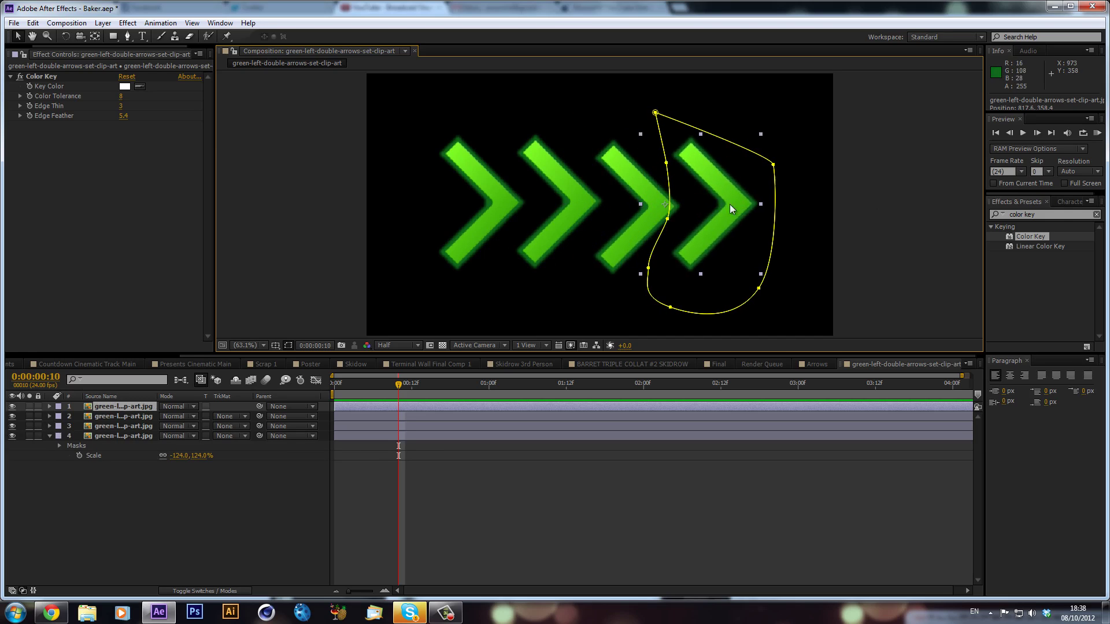
Apply a Fill effect to the arrow layer with bright yellow color FFD200.
text(fil)
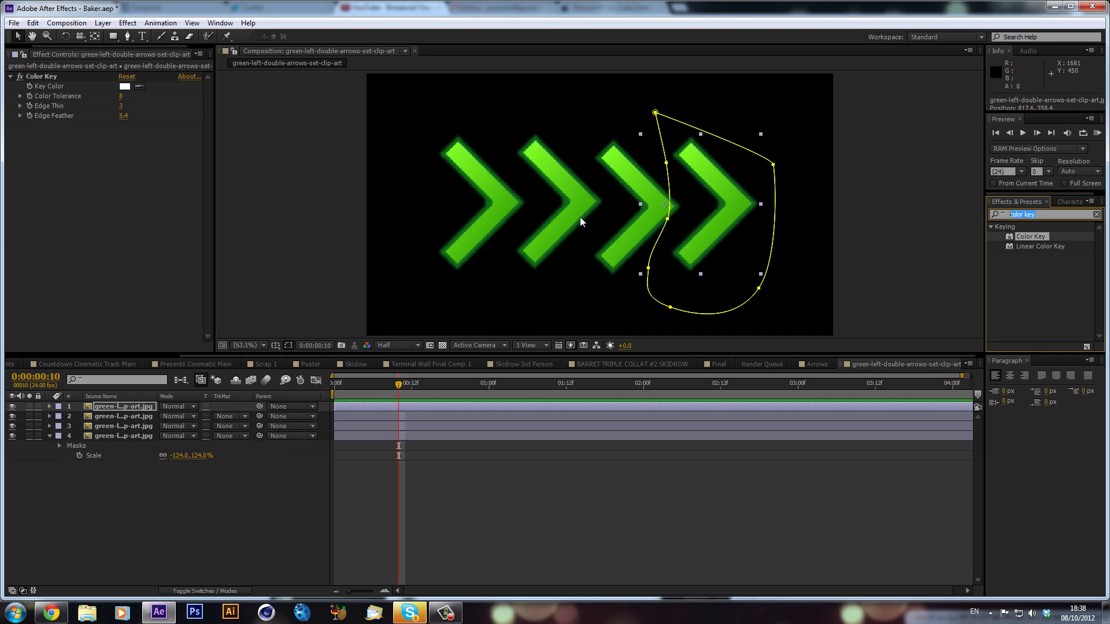
text(l)
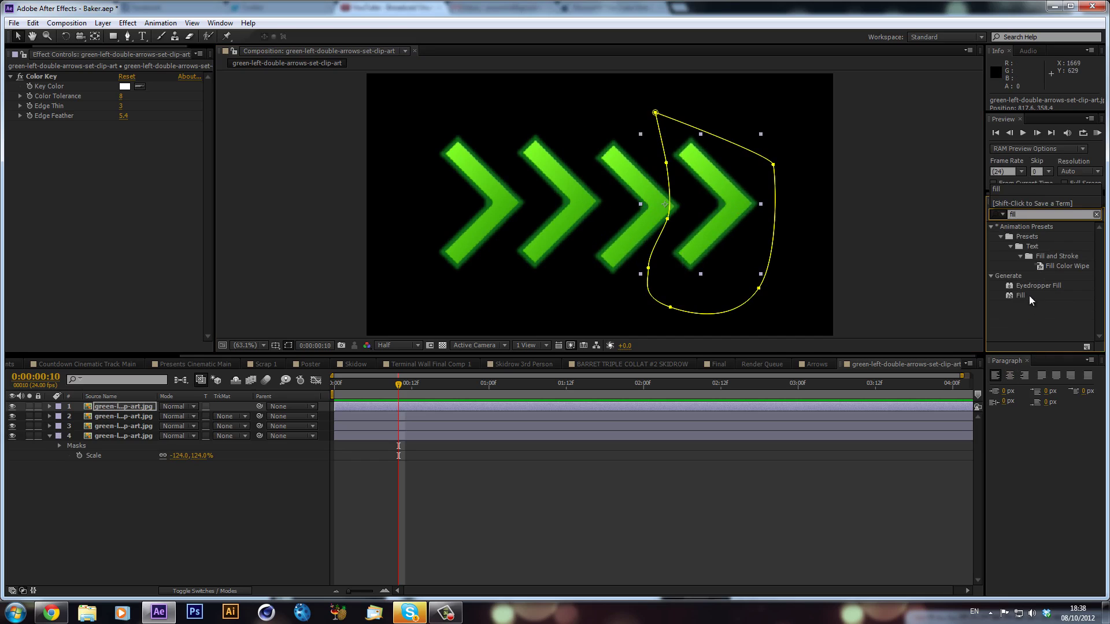
drag(1029, 297, 140, 408)
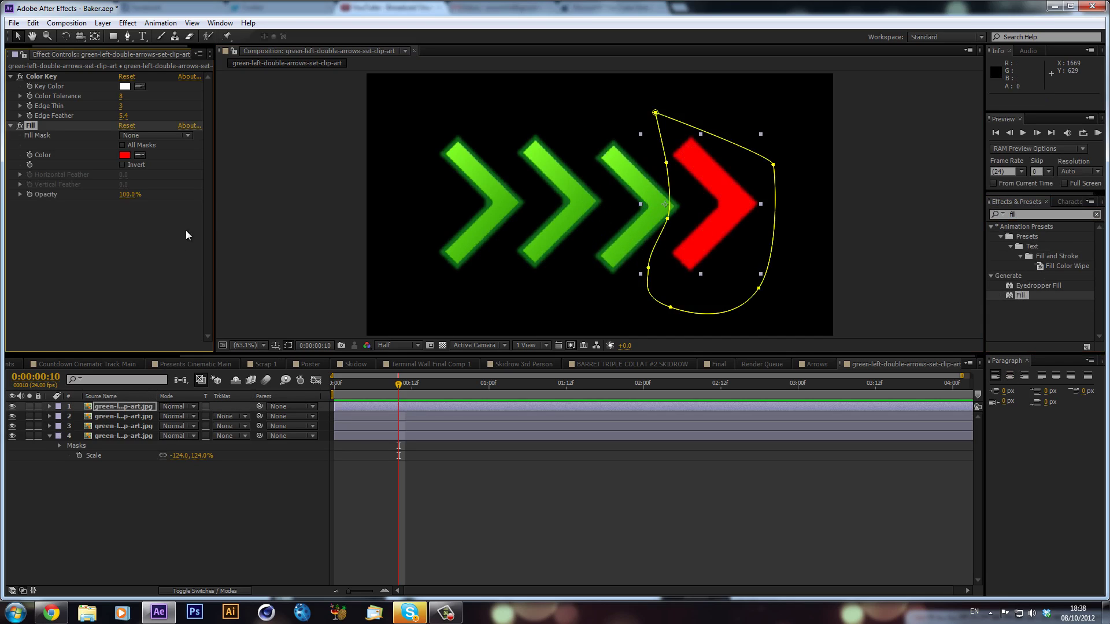
click(124, 155)
click(472, 416)
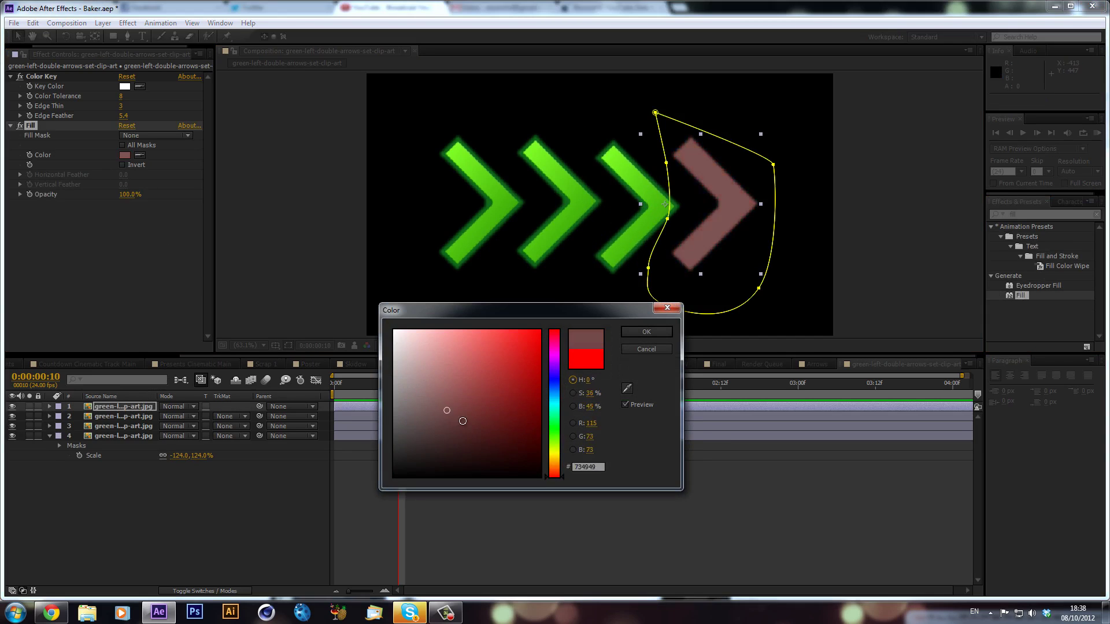
drag(553, 390, 556, 461)
drag(519, 381, 591, 277)
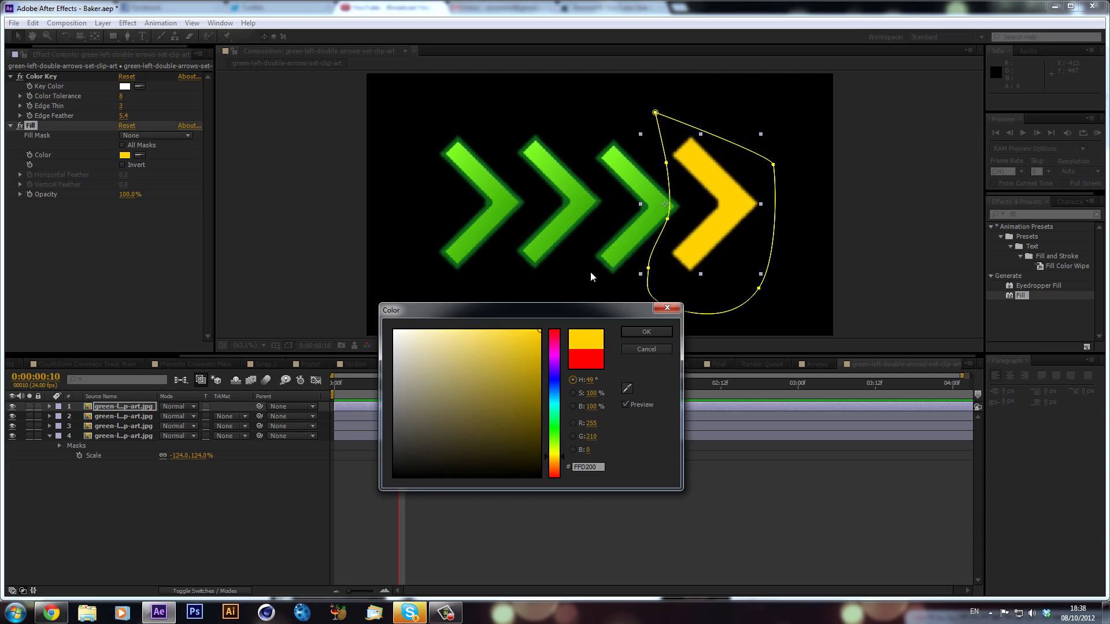
click(648, 333)
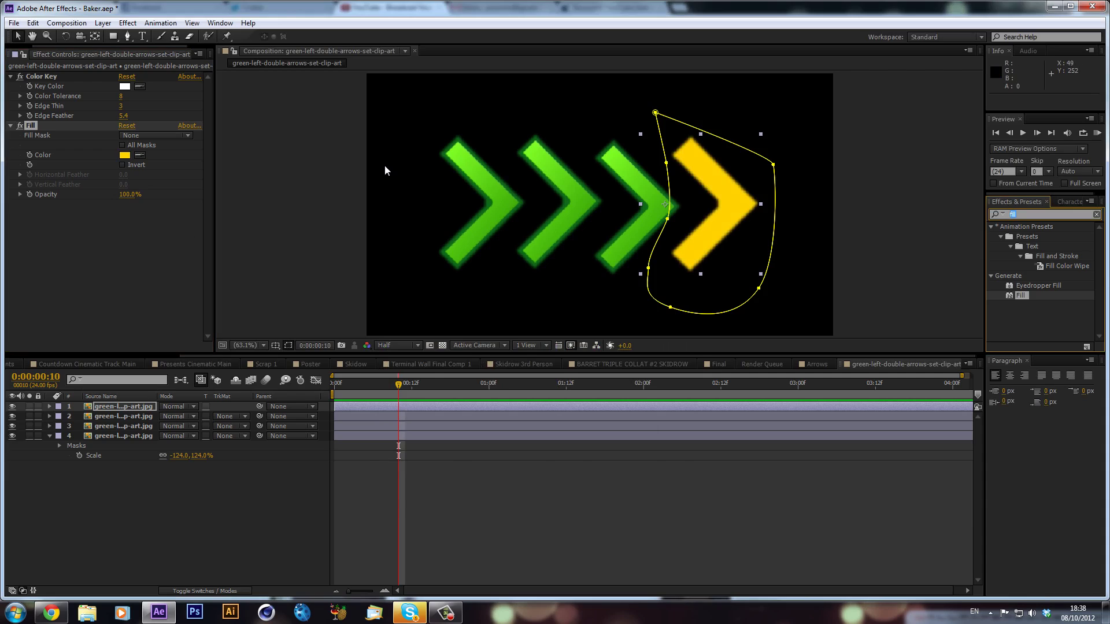
Add Glow and Starglow to the yellow arrow with a Starglow streak length of 5.
text(glow)
scroll(1035, 289, down, 10)
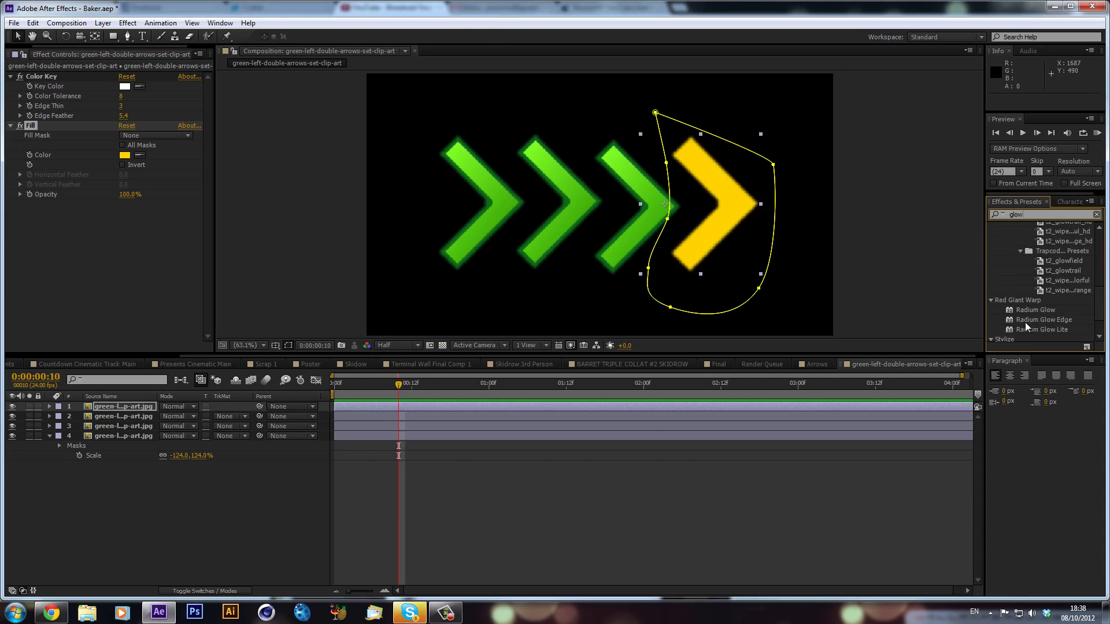
drag(1021, 320, 741, 199)
mouse_move(1042, 336)
mouse_down()
mouse_move(778, 228)
mouse_move(737, 194)
mouse_up()
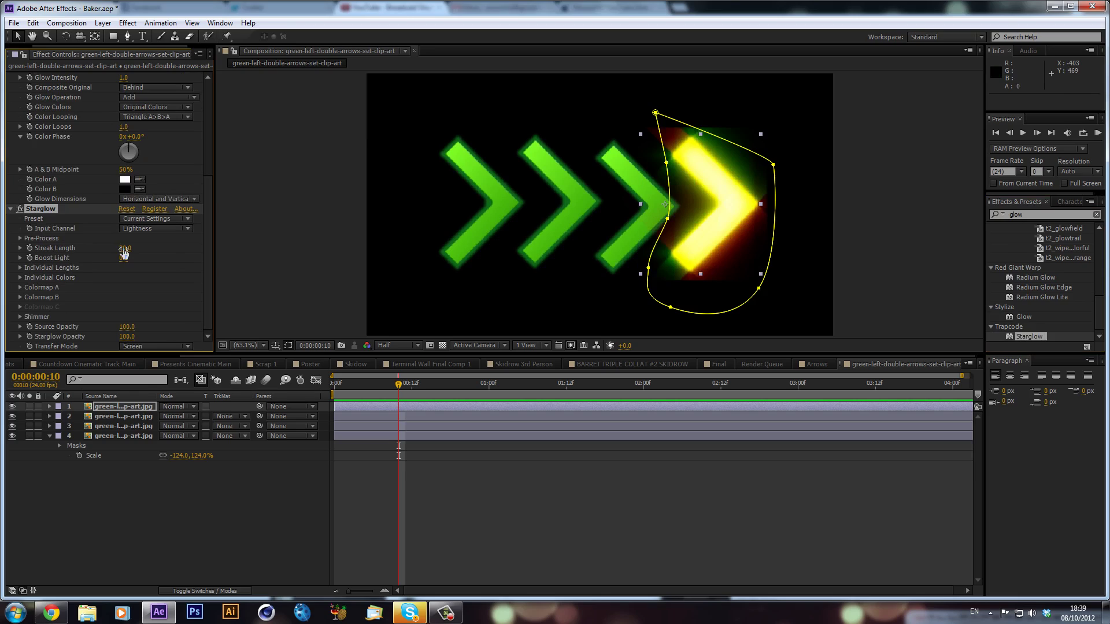
click(123, 248)
text(5)
key(Return)
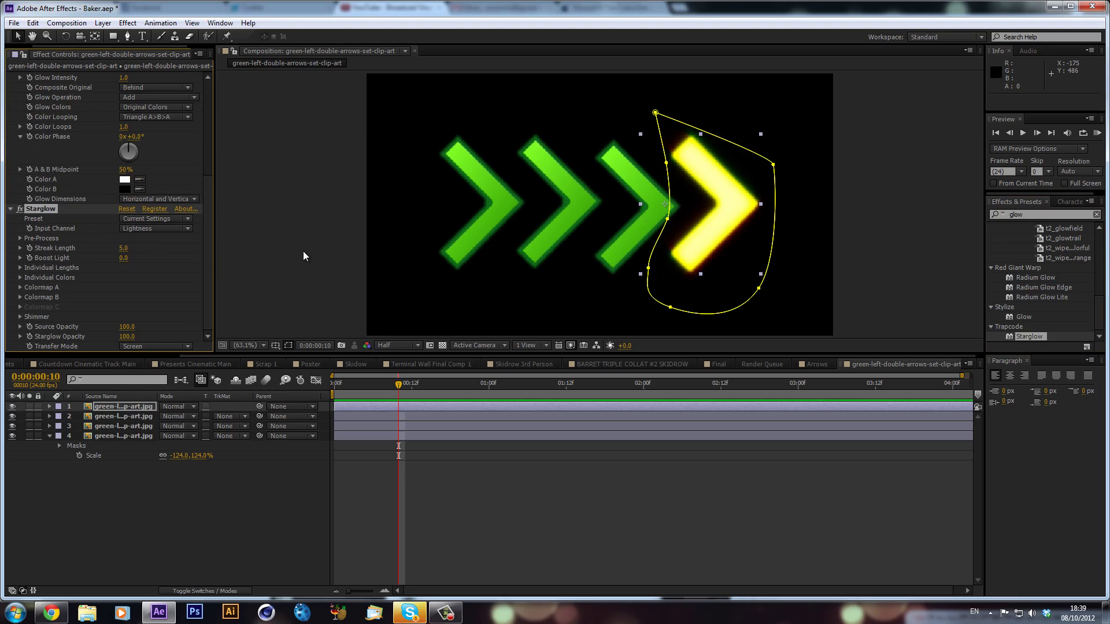
Change Starglow's Colormap B shadows color to orange-yellow.
click(20, 287)
scroll(25, 289, down, 3)
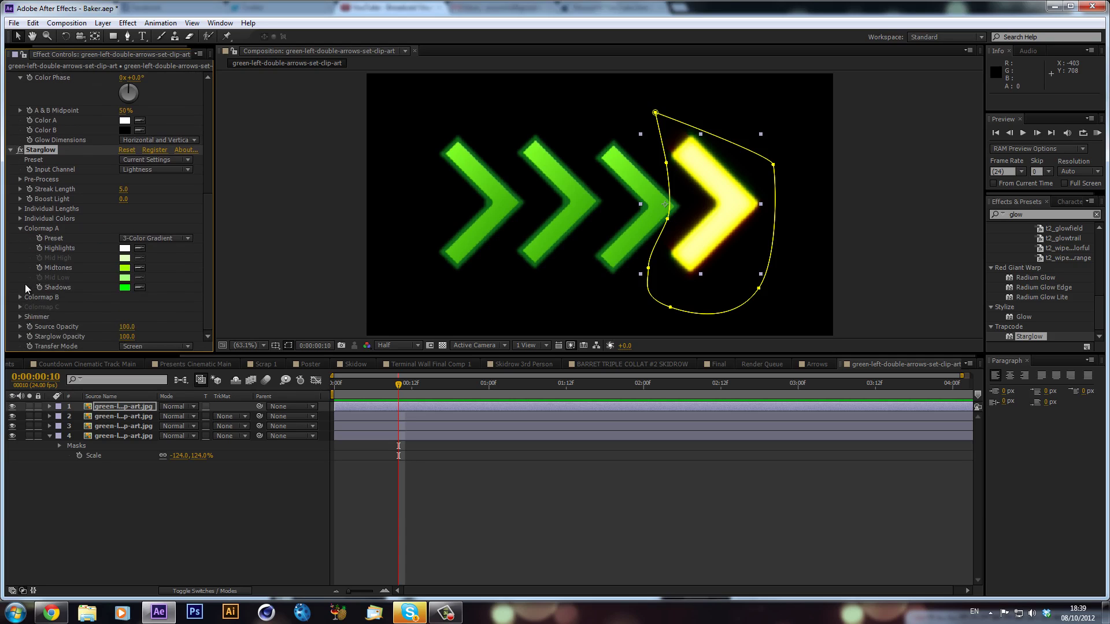
click(19, 294)
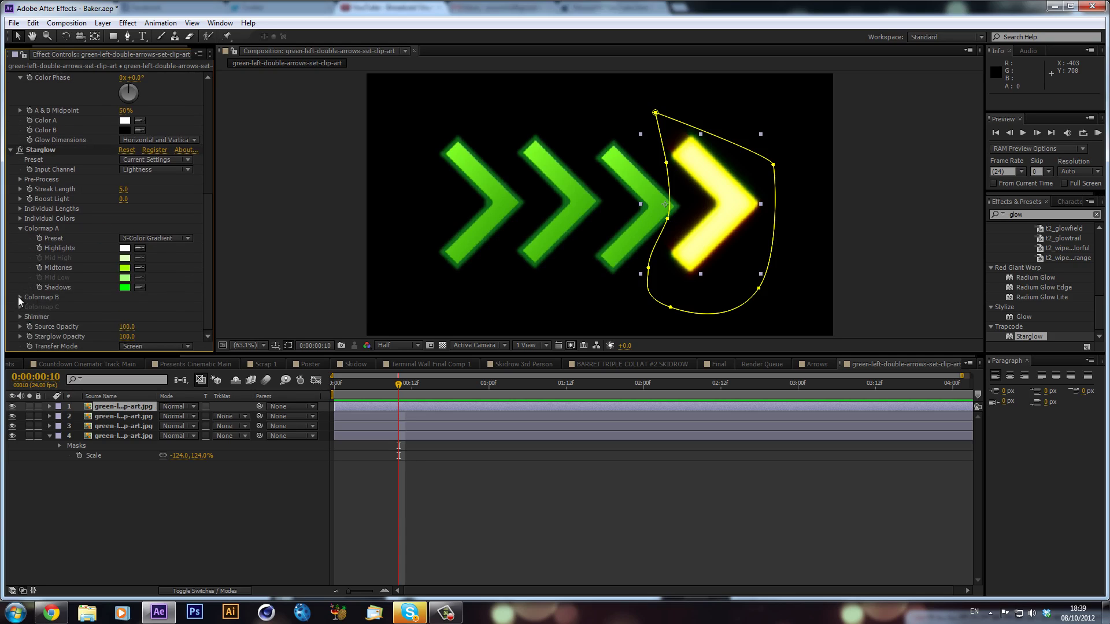
click(20, 297)
scroll(127, 330, down, 1)
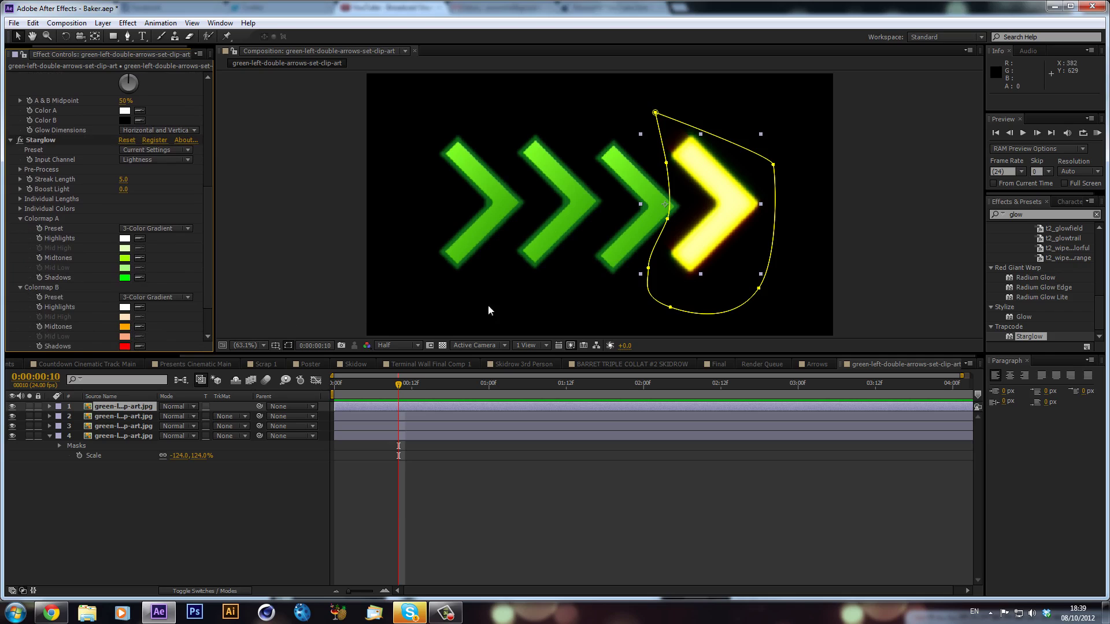
click(122, 346)
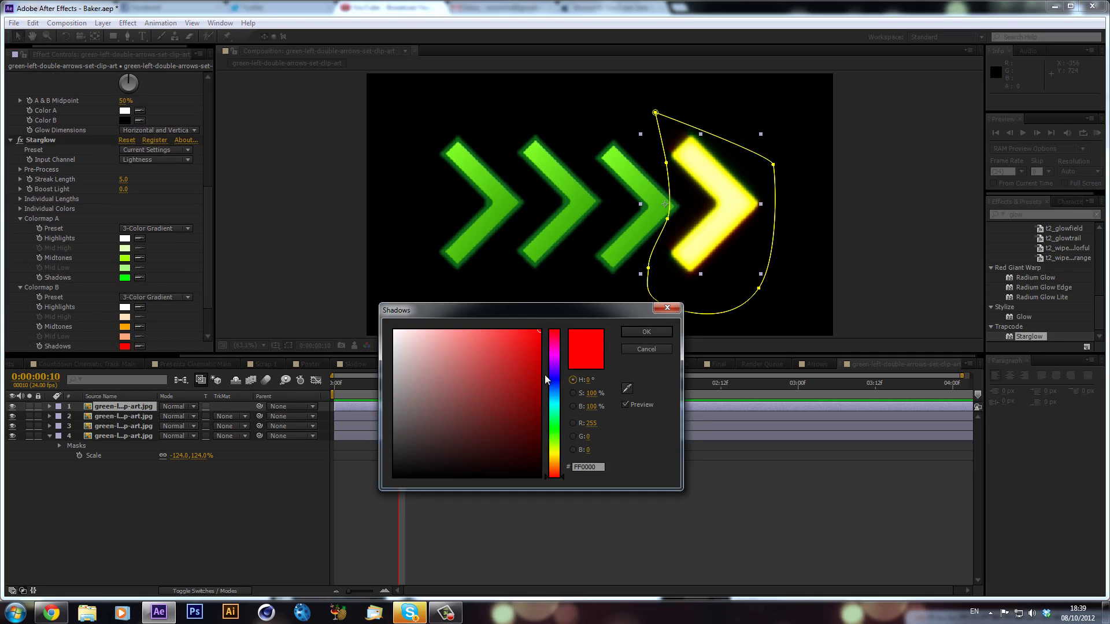
drag(554, 379, 556, 458)
click(647, 332)
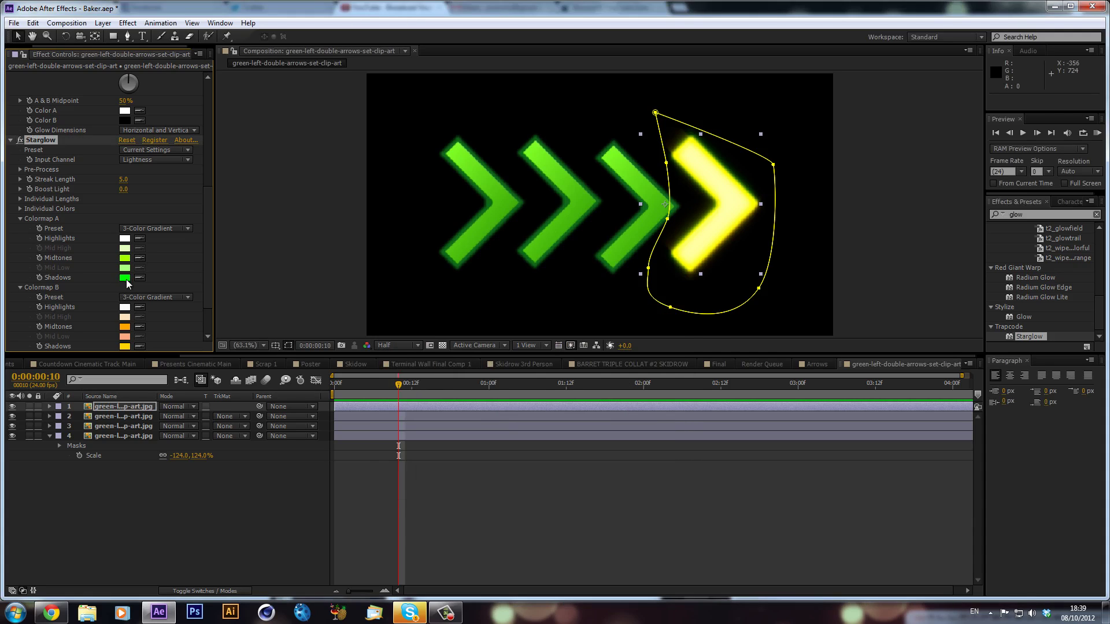
Set Colormap A shadows to yellow-green C0FF00 and midtones to FFE400, then preview.
click(125, 277)
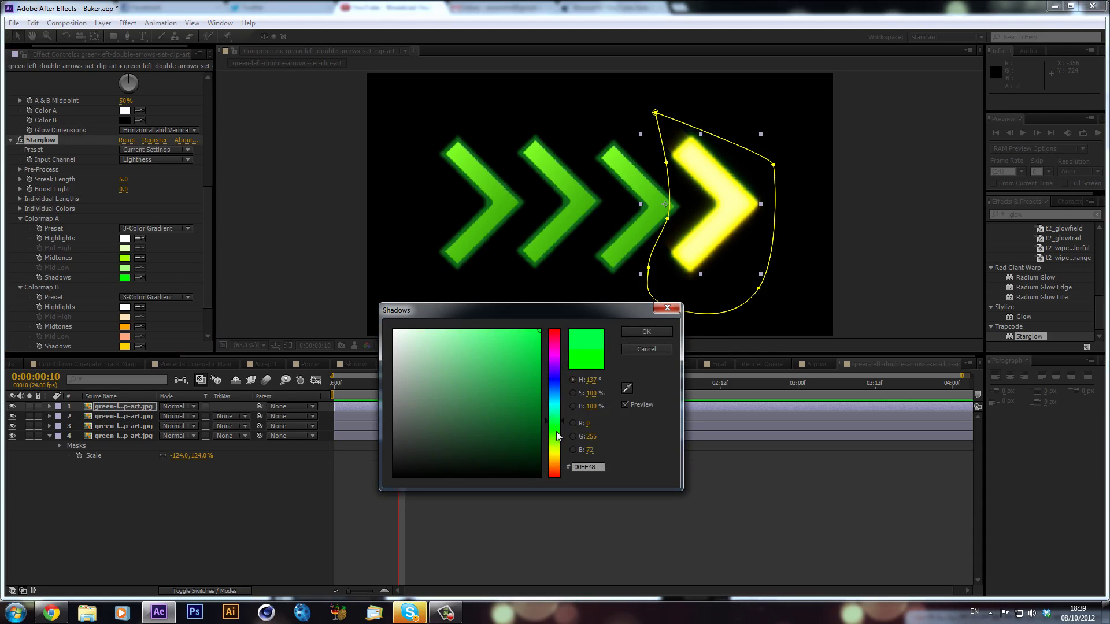
drag(557, 432, 559, 451)
click(647, 334)
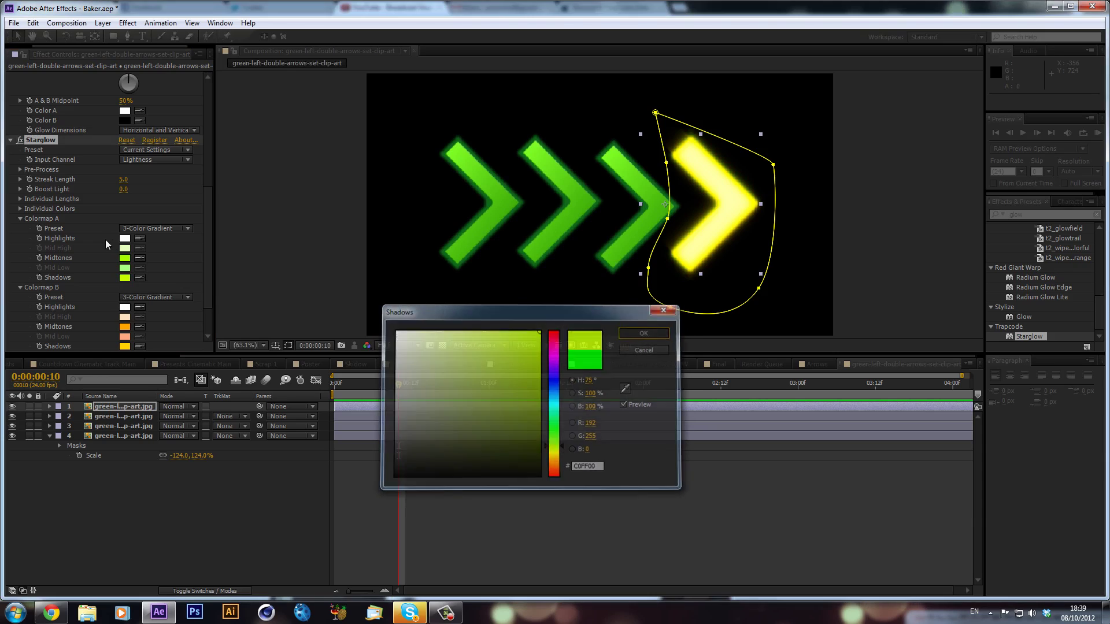
click(125, 259)
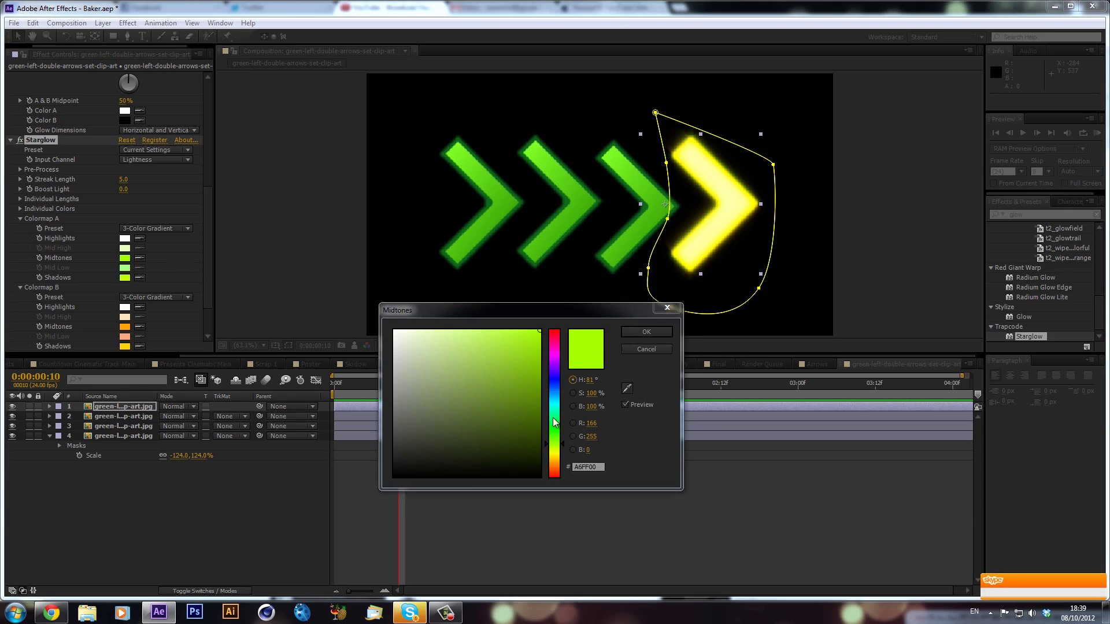
mouse_move(556, 446)
mouse_down()
mouse_move(556, 425)
mouse_move(557, 461)
mouse_up()
click(646, 332)
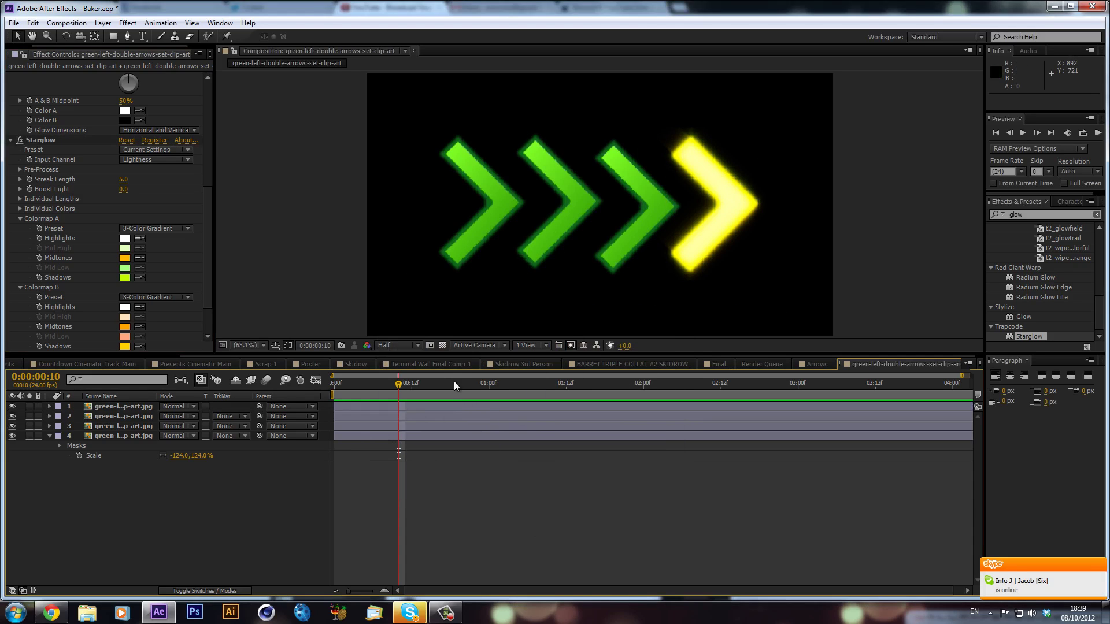
drag(452, 383, 599, 383)
Switch to the Main composition and move to 0;01;11;33 where the wall arrows appear.
key(Home)
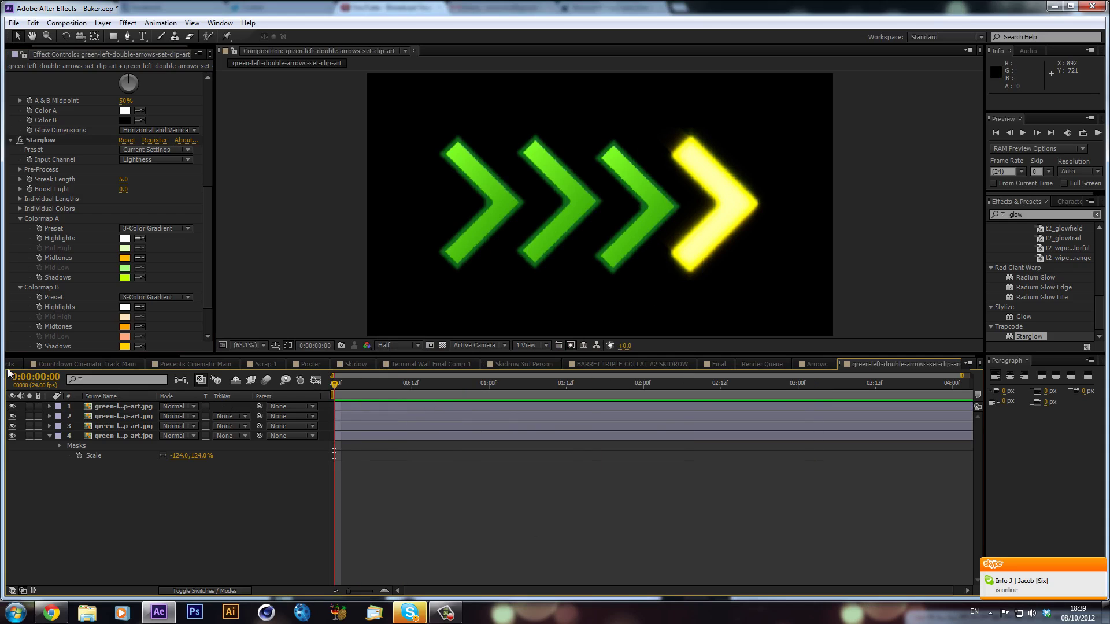
drag(261, 355, 33, 355)
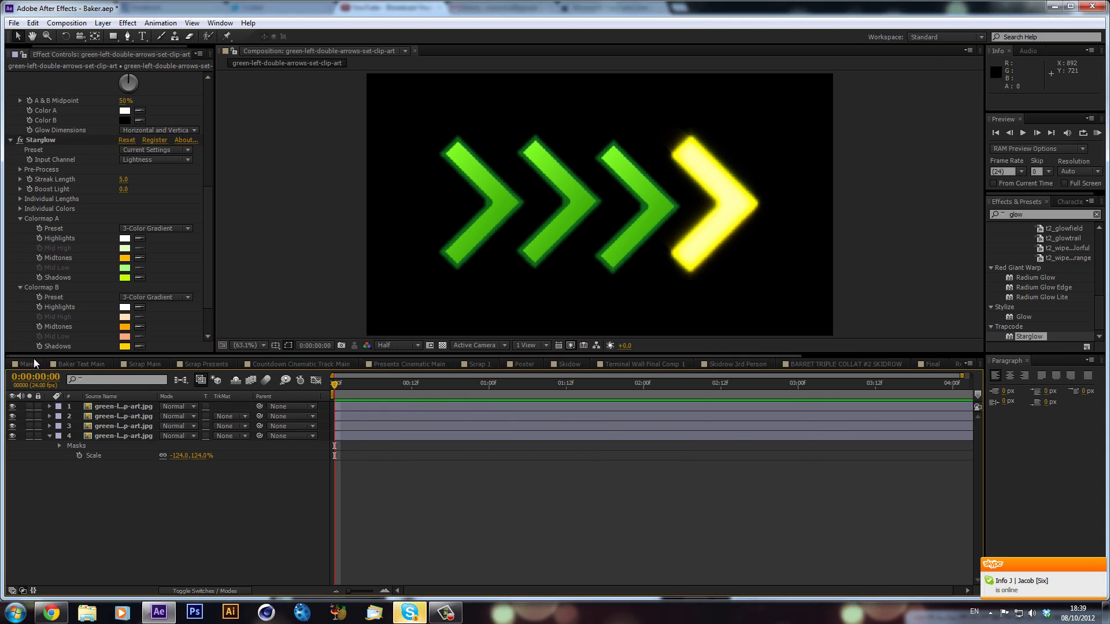
click(27, 364)
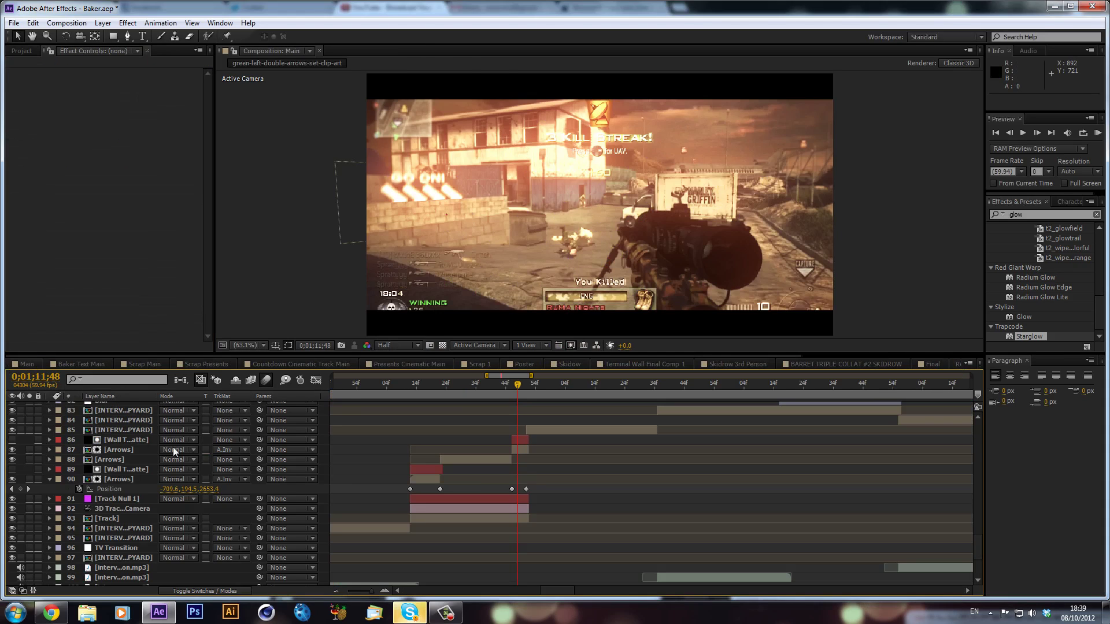
click(442, 381)
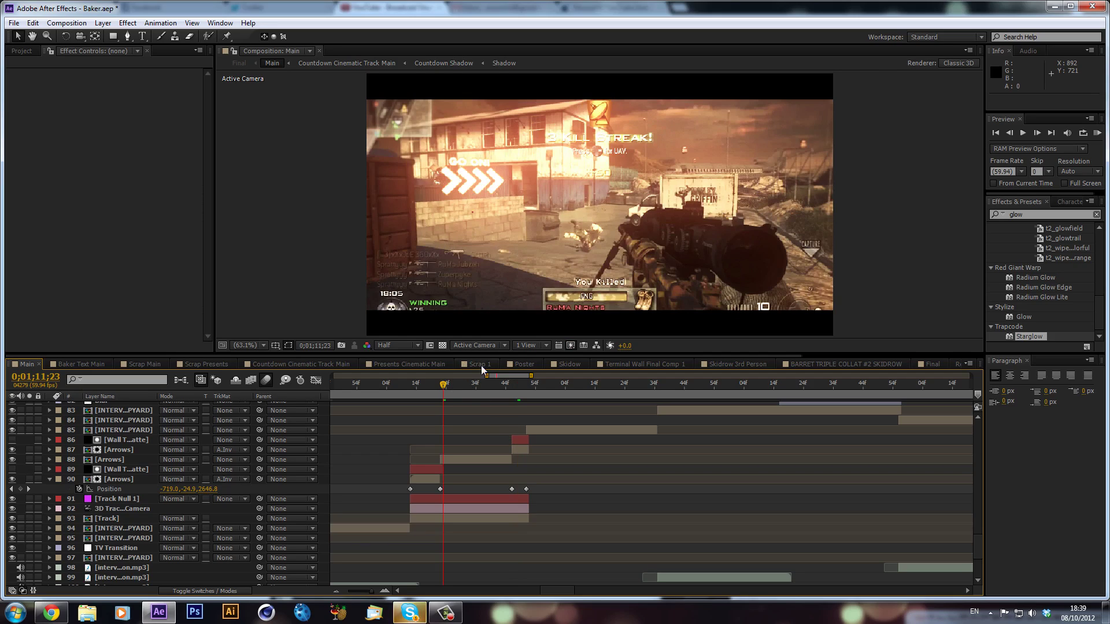
click(472, 394)
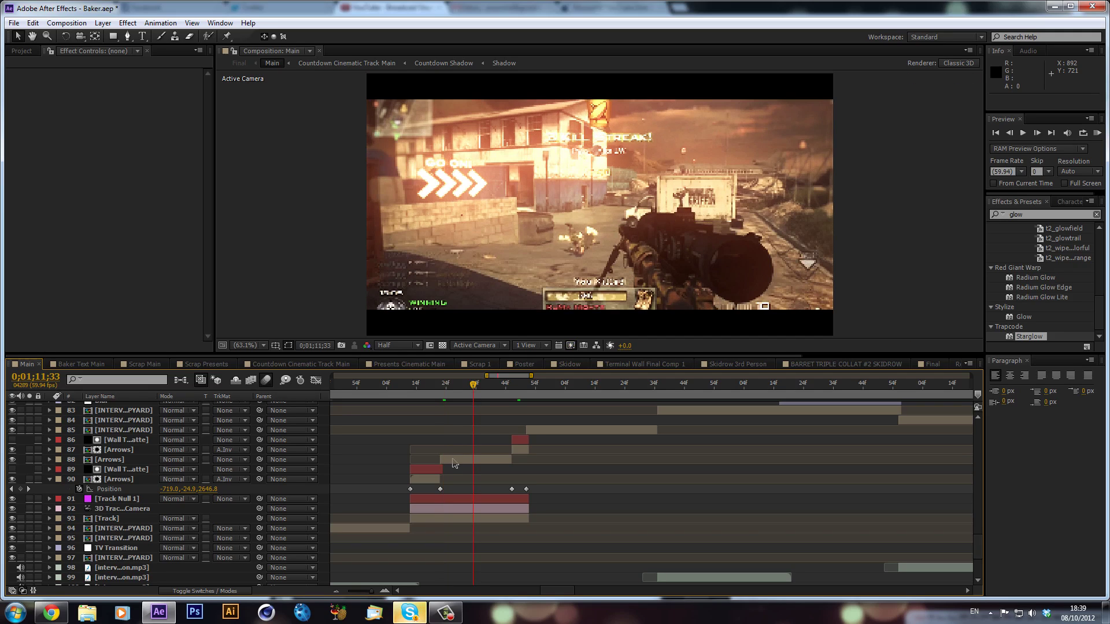
click(549, 186)
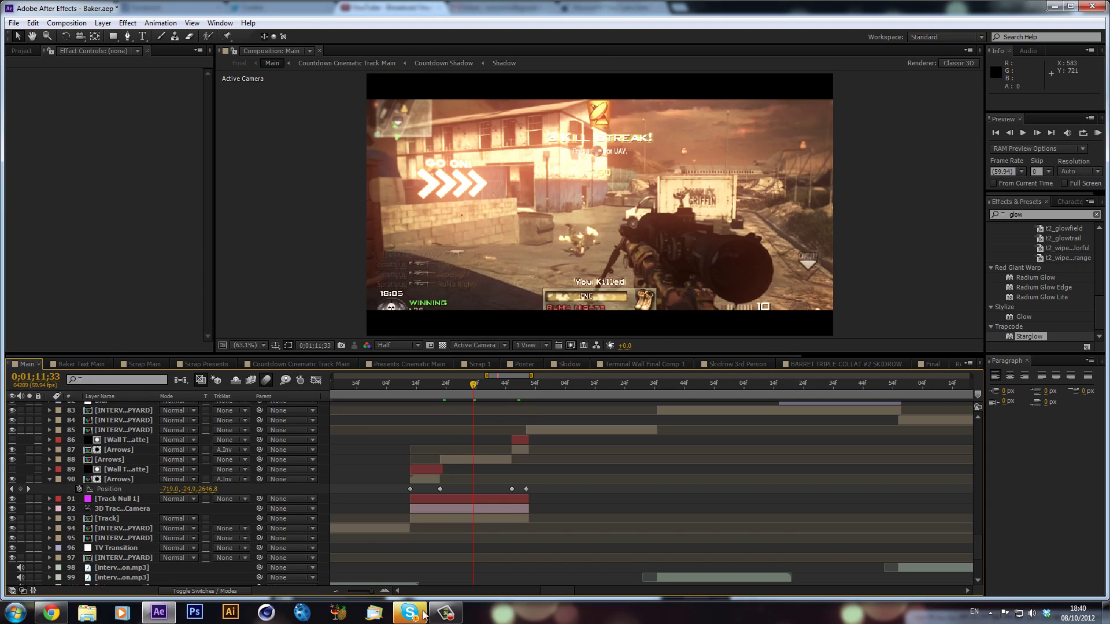
mouse_move(439, 618)
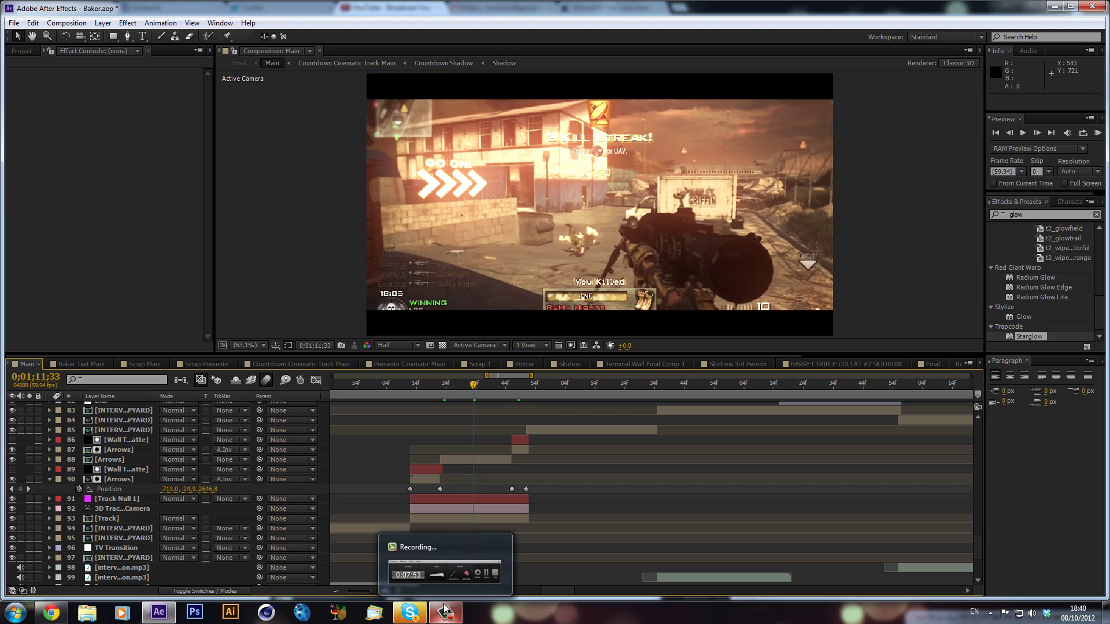
click(446, 610)
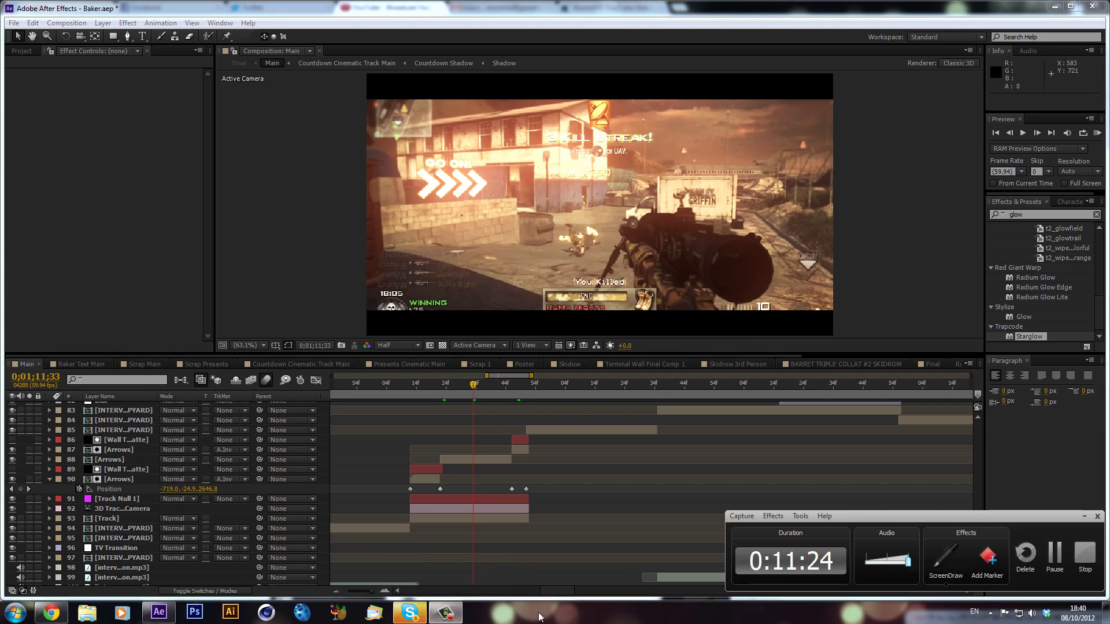